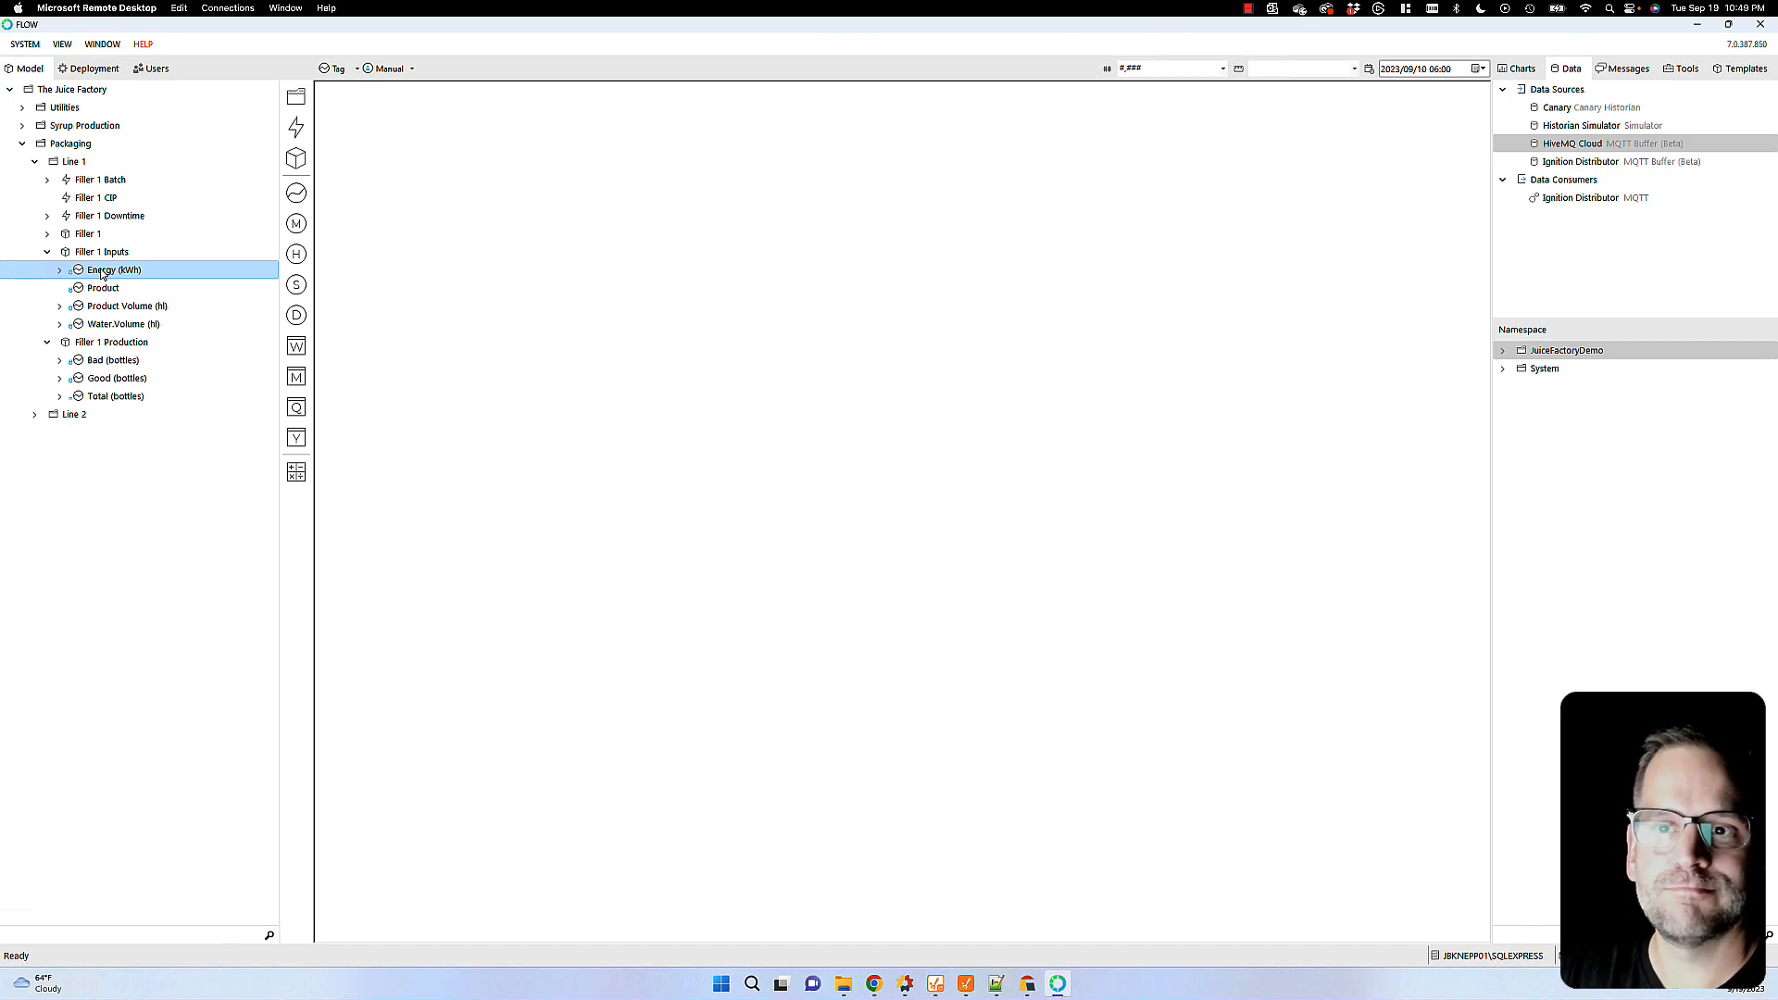
Step: Create a calculated measure from Filler 1's Hourly energy measure and name it Cost Per Hour
click(60, 270)
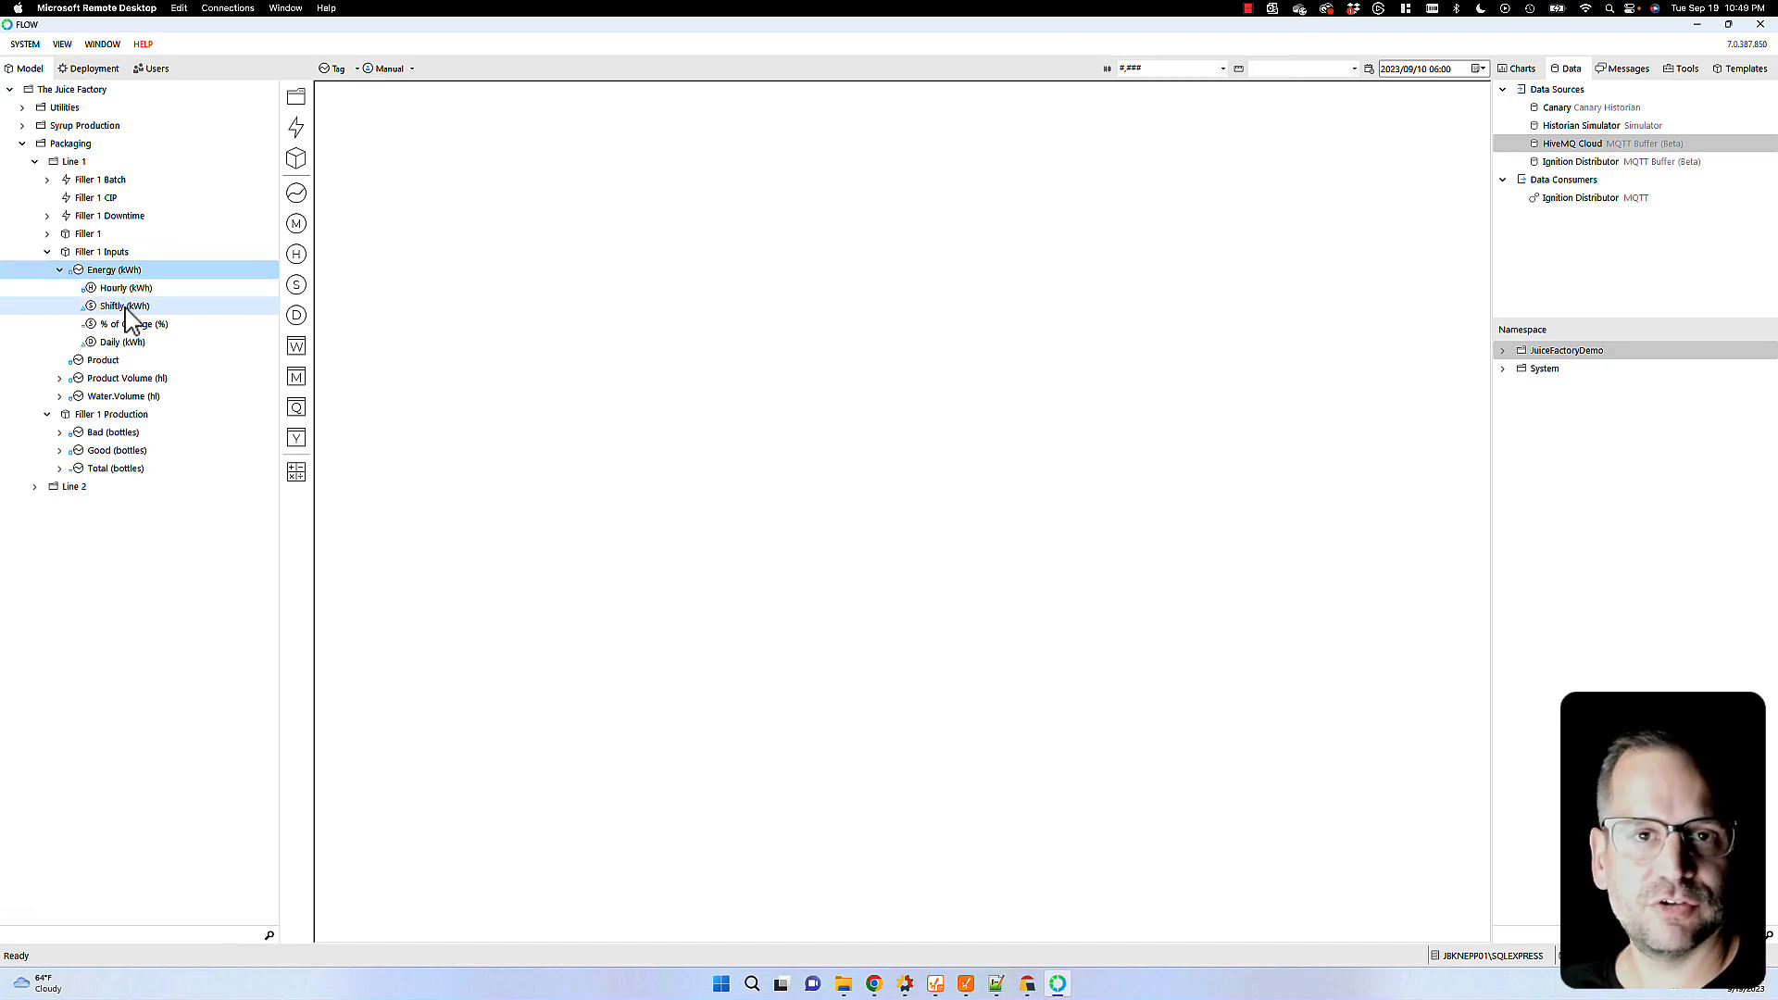
click(98, 290)
drag(95, 297, 298, 476)
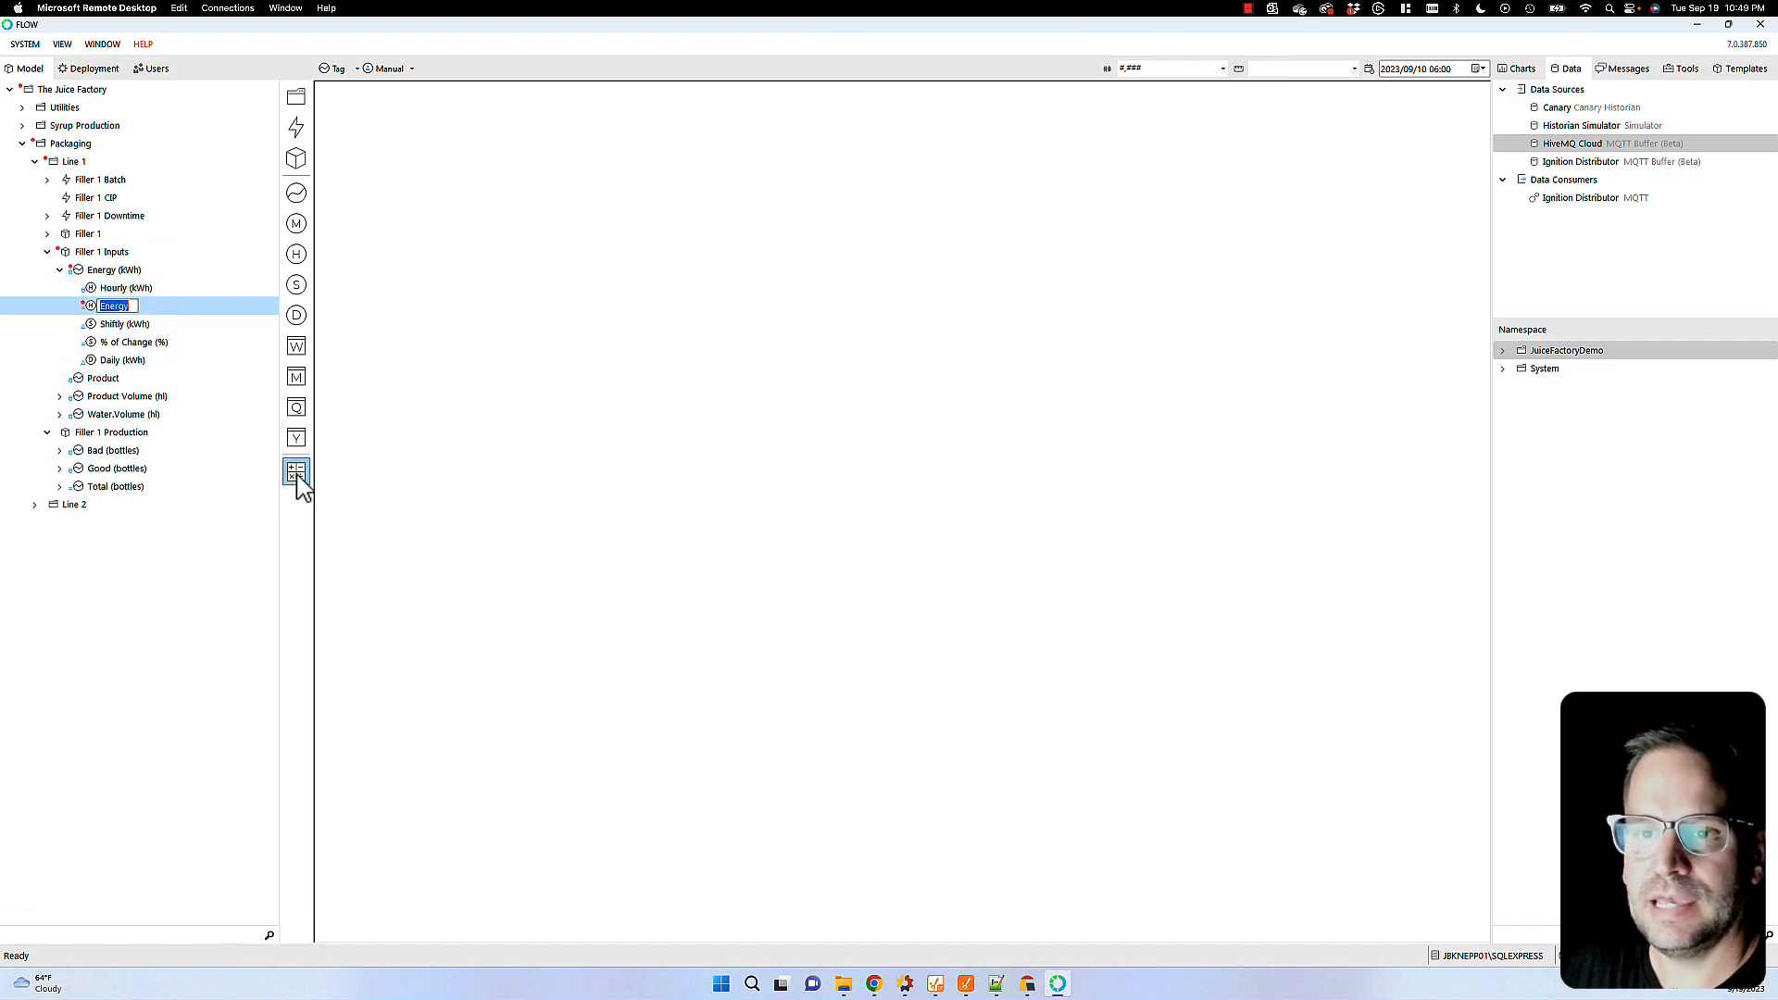
text(Cost Per Hour)
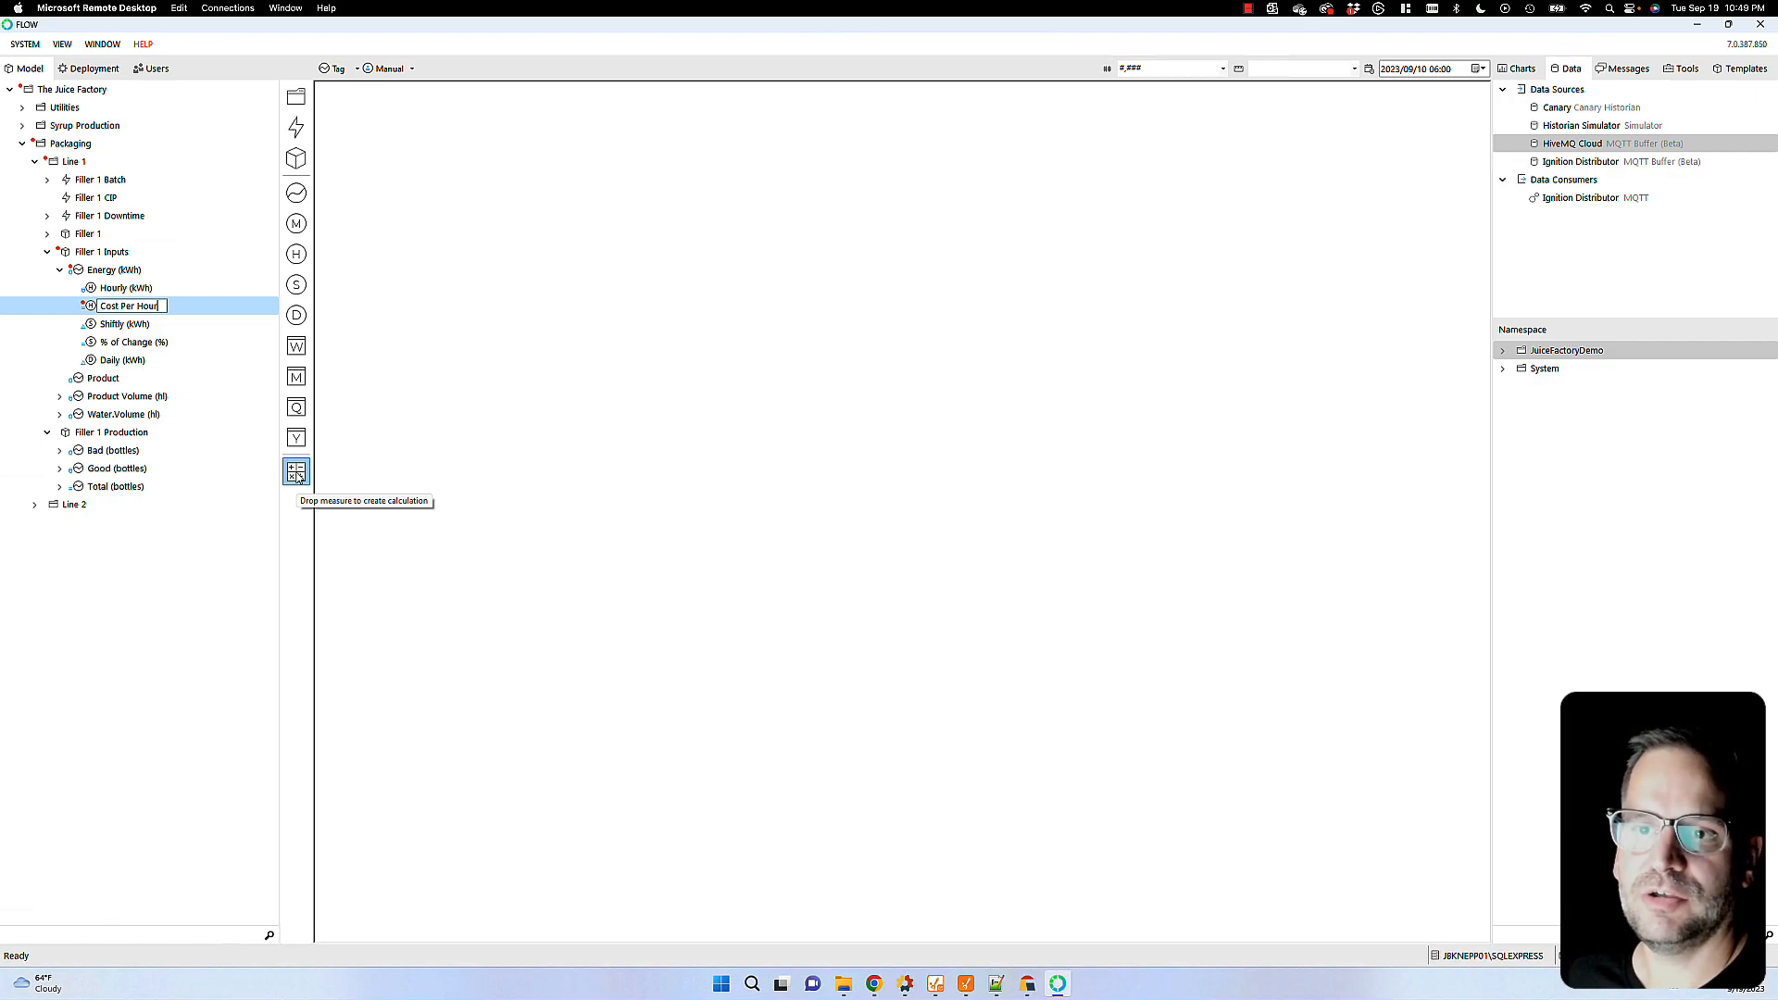
key(Return)
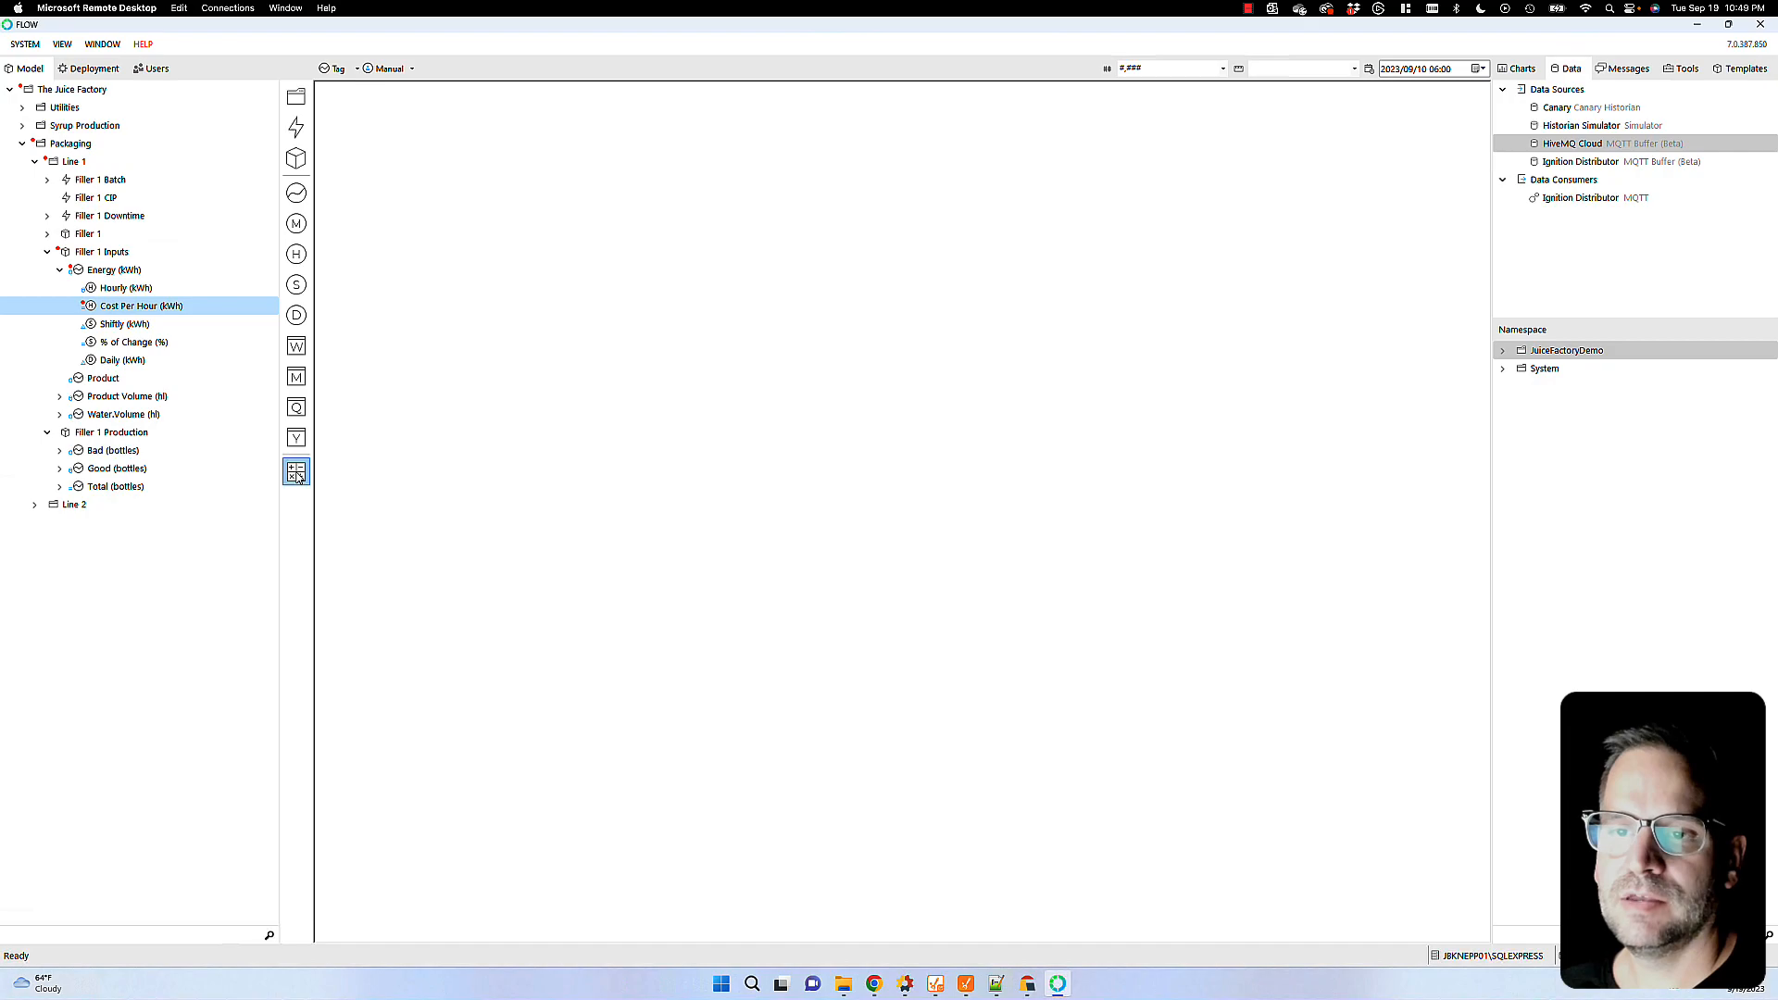
Step: Add the U01-020-kWhCost tag from the HiveMQ Cloud namespace to Filler 1 Inputs and name it Energy Cost
click(1555, 148)
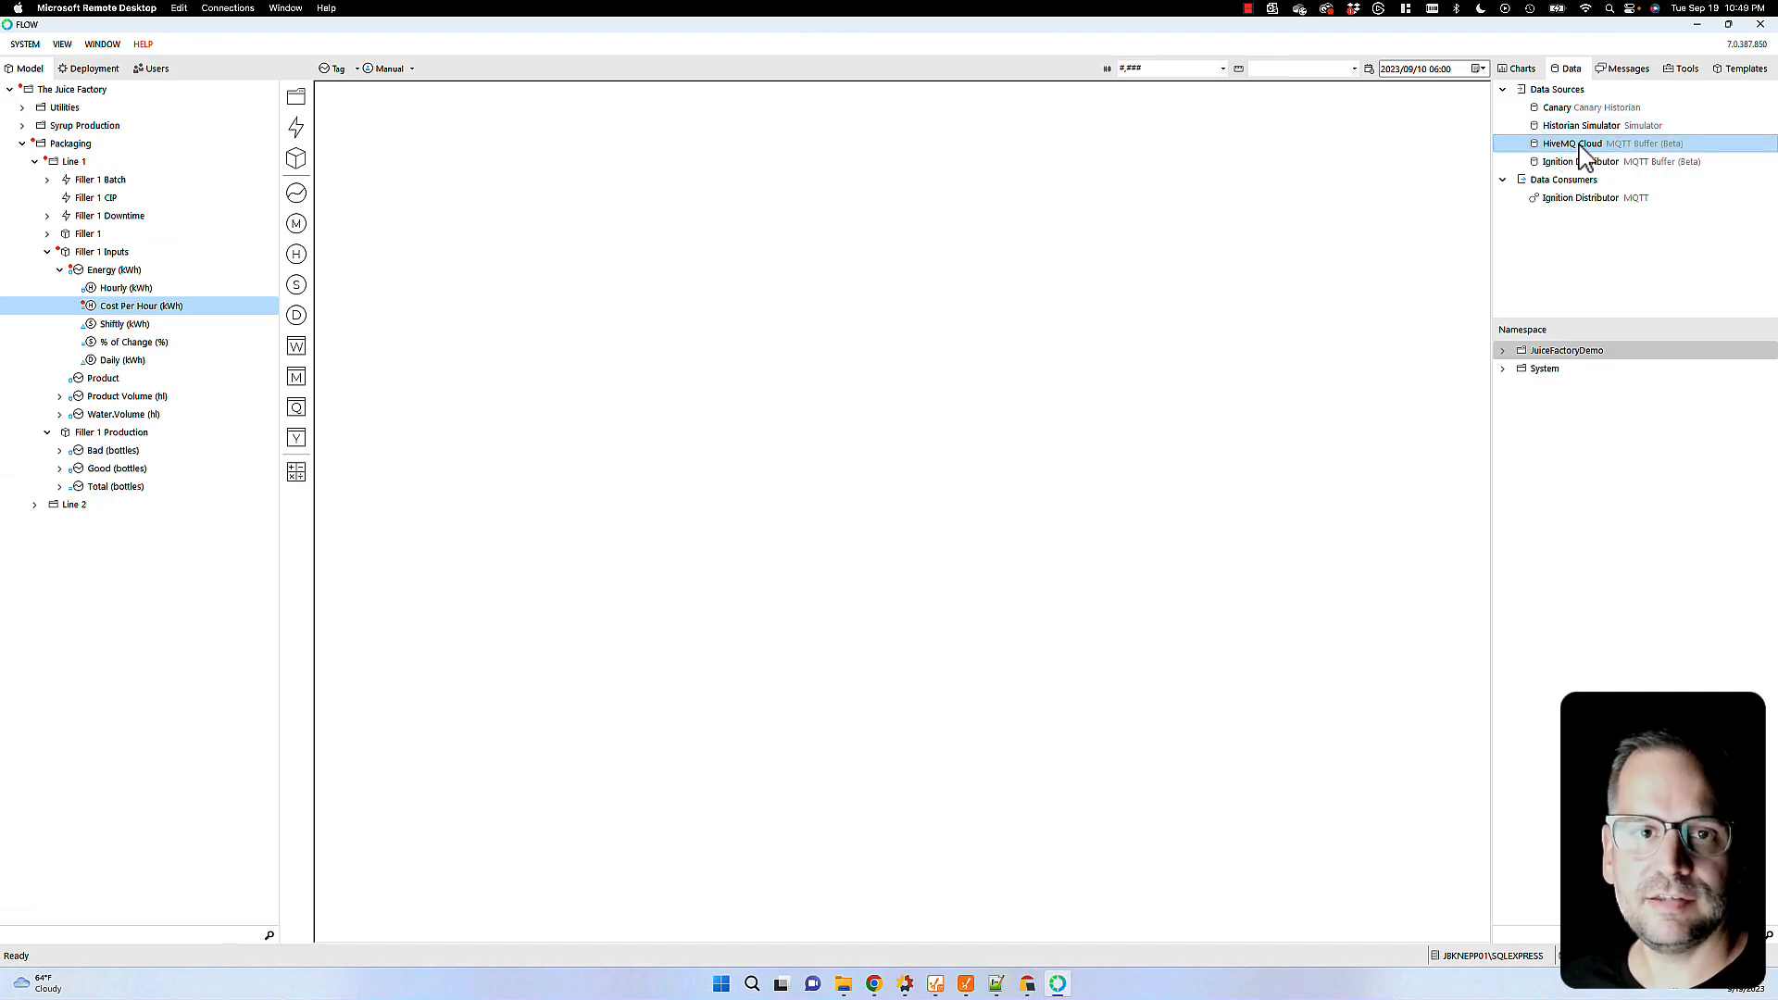
double_click(1555, 146)
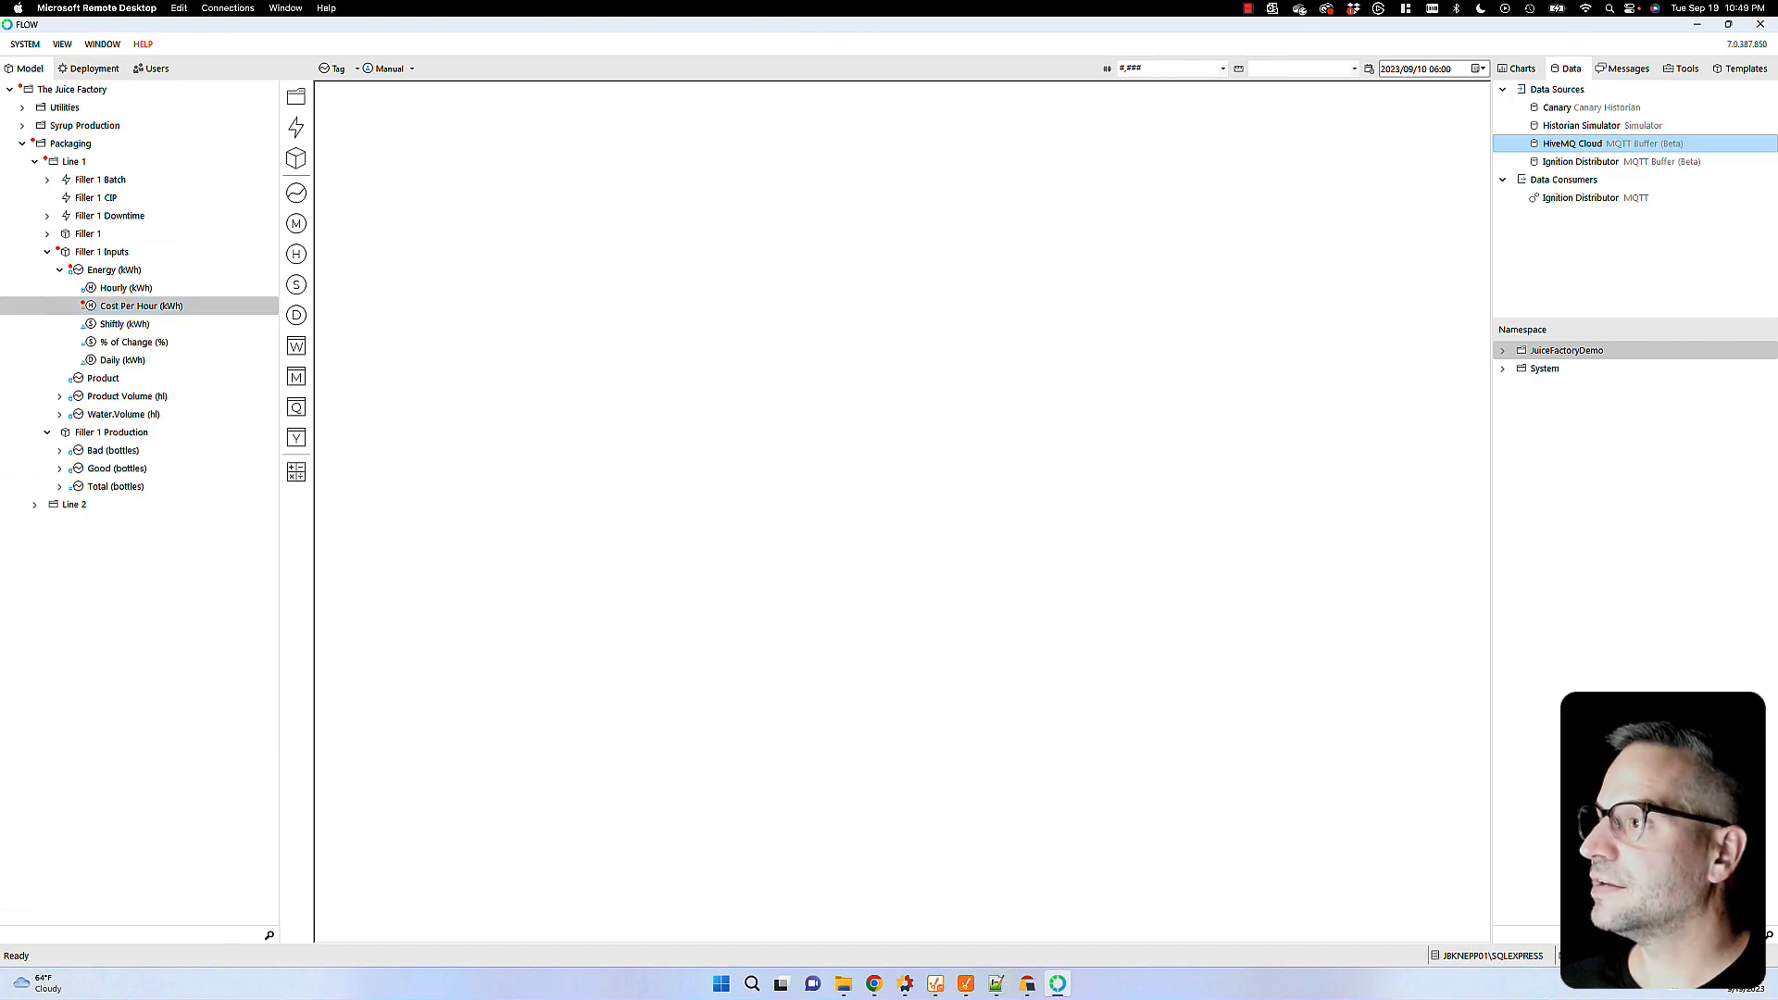
click(1503, 352)
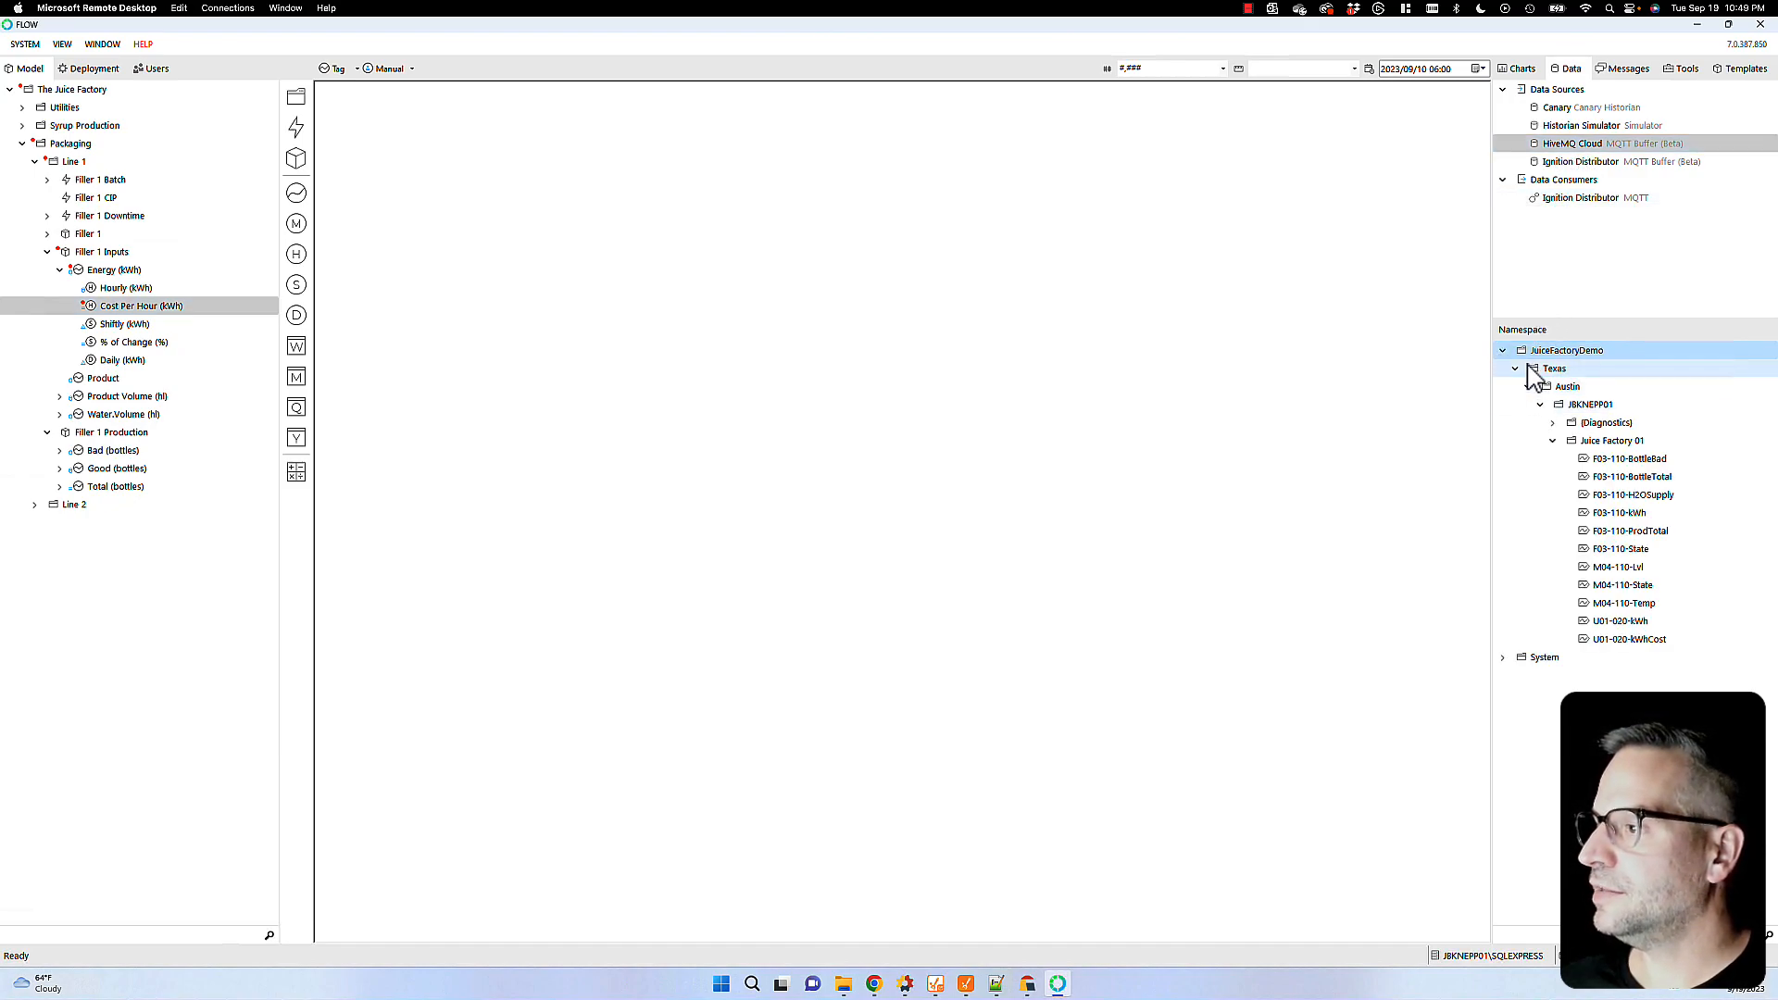
click(1657, 641)
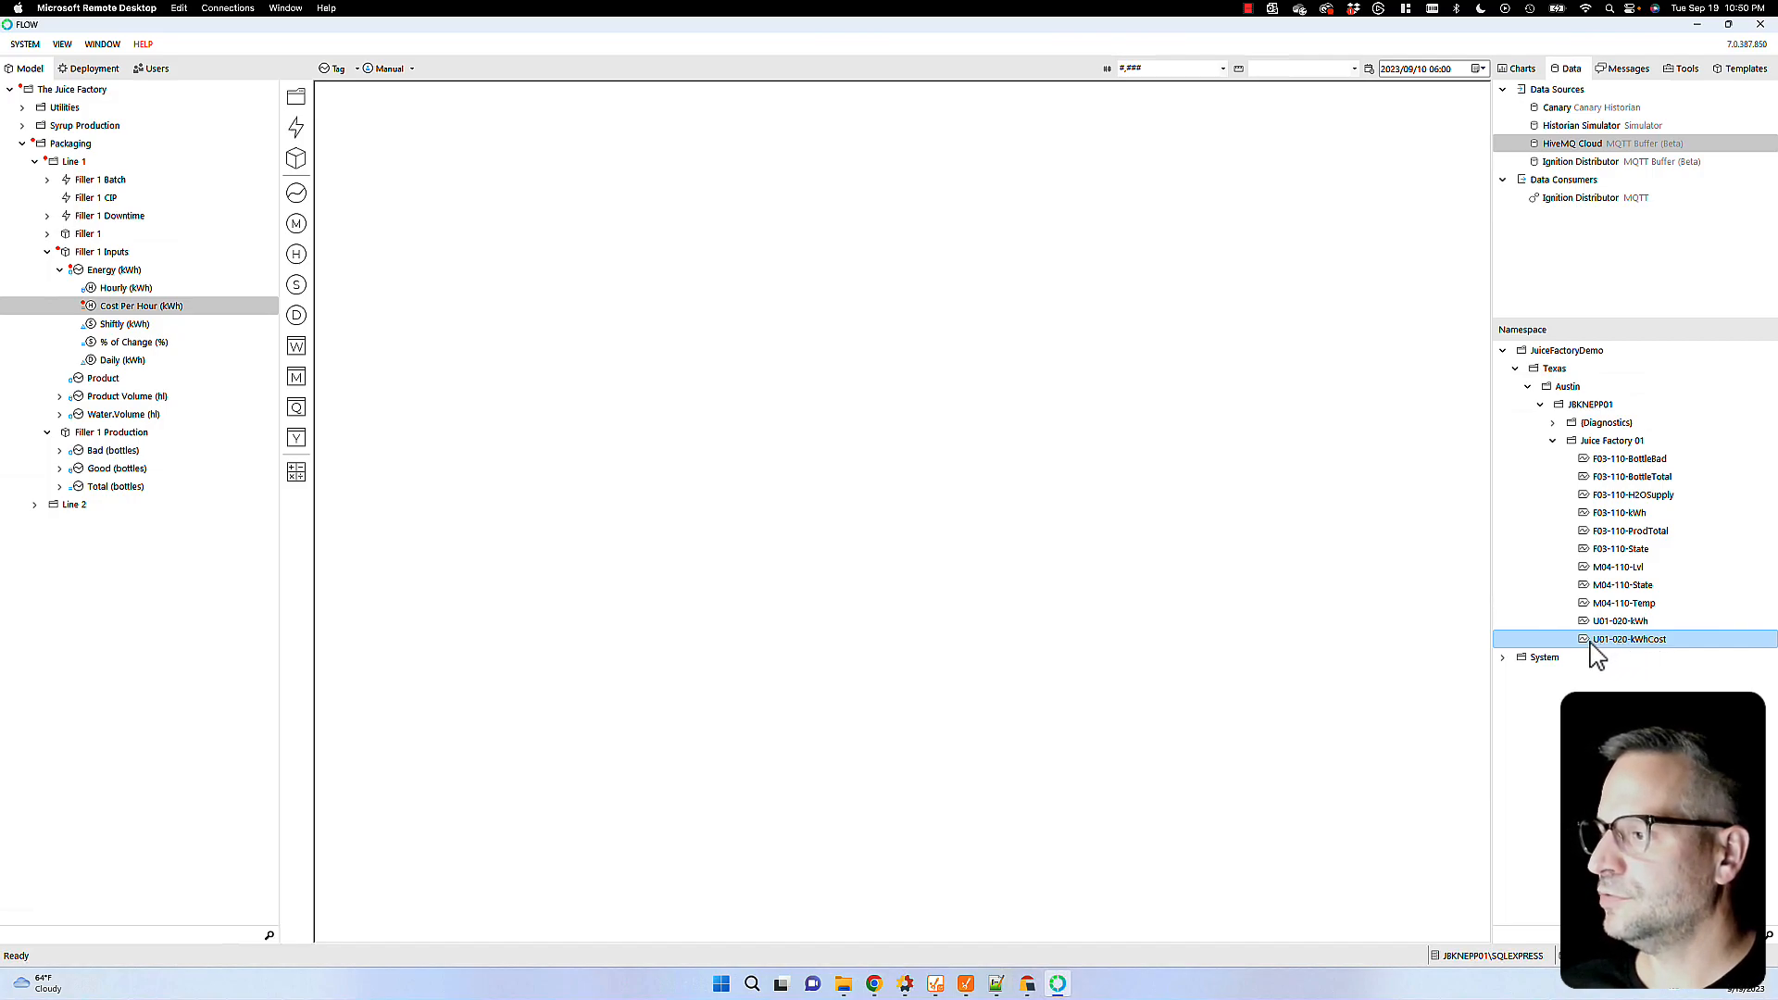
drag(1591, 651, 111, 261)
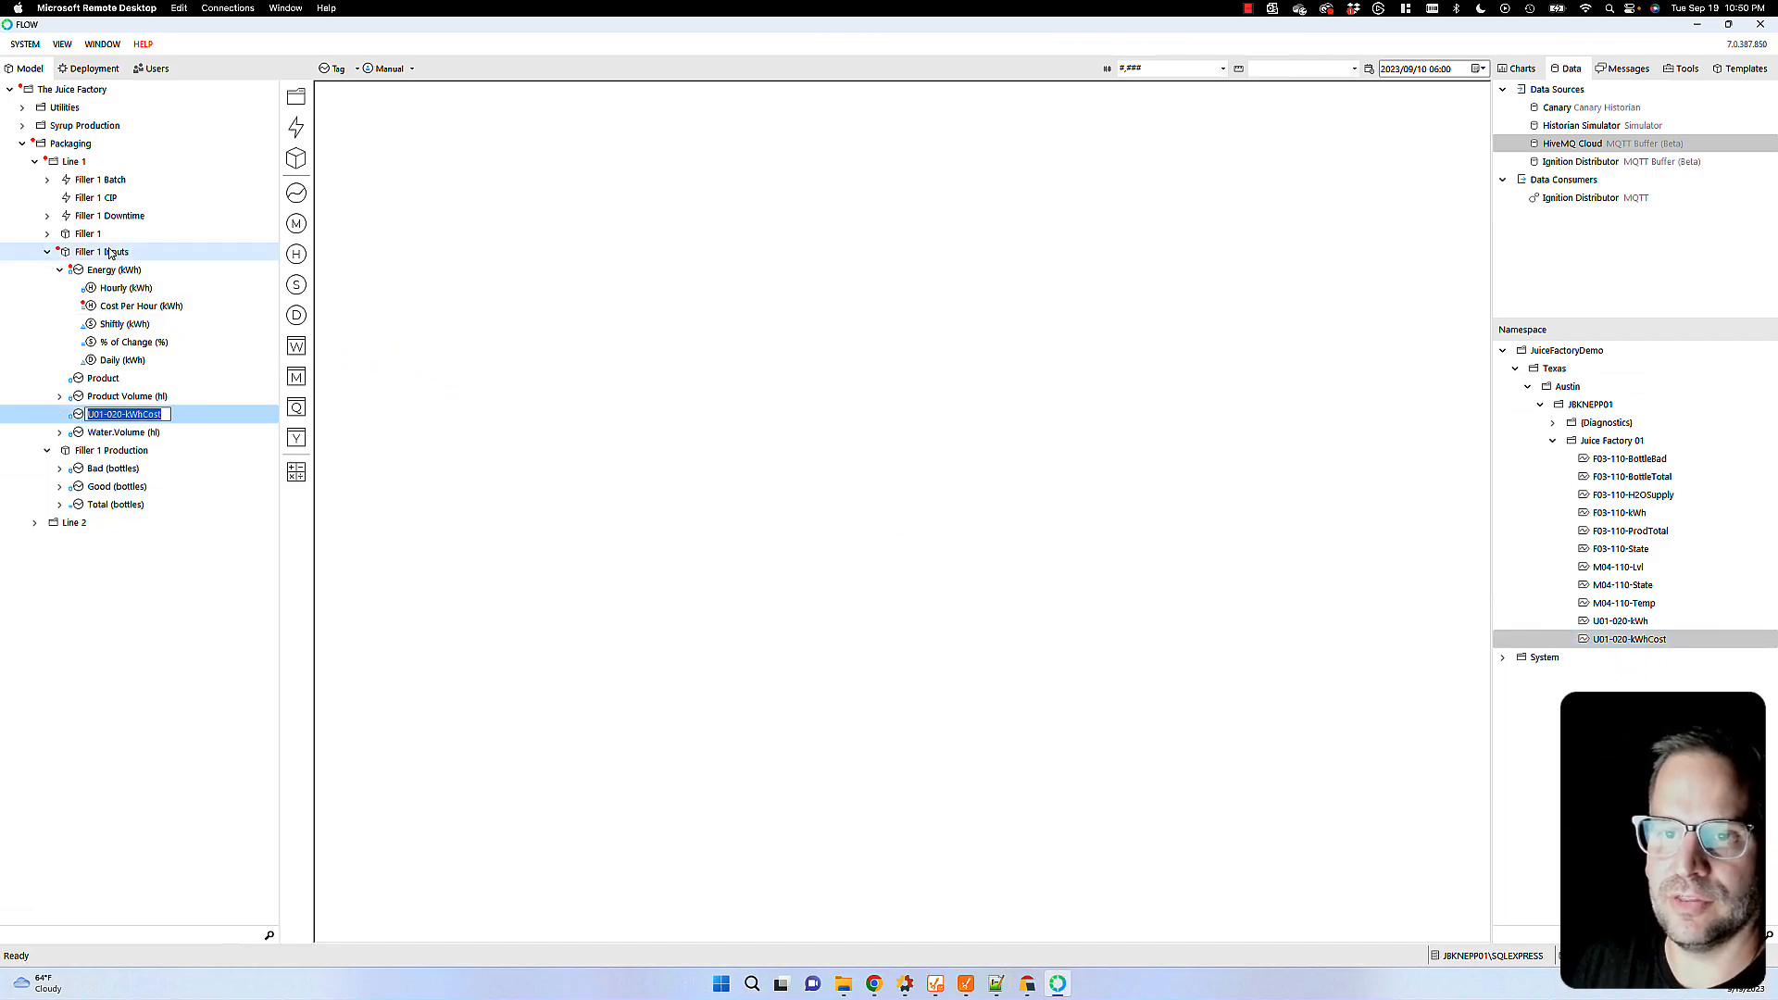
text(Energy Cost)
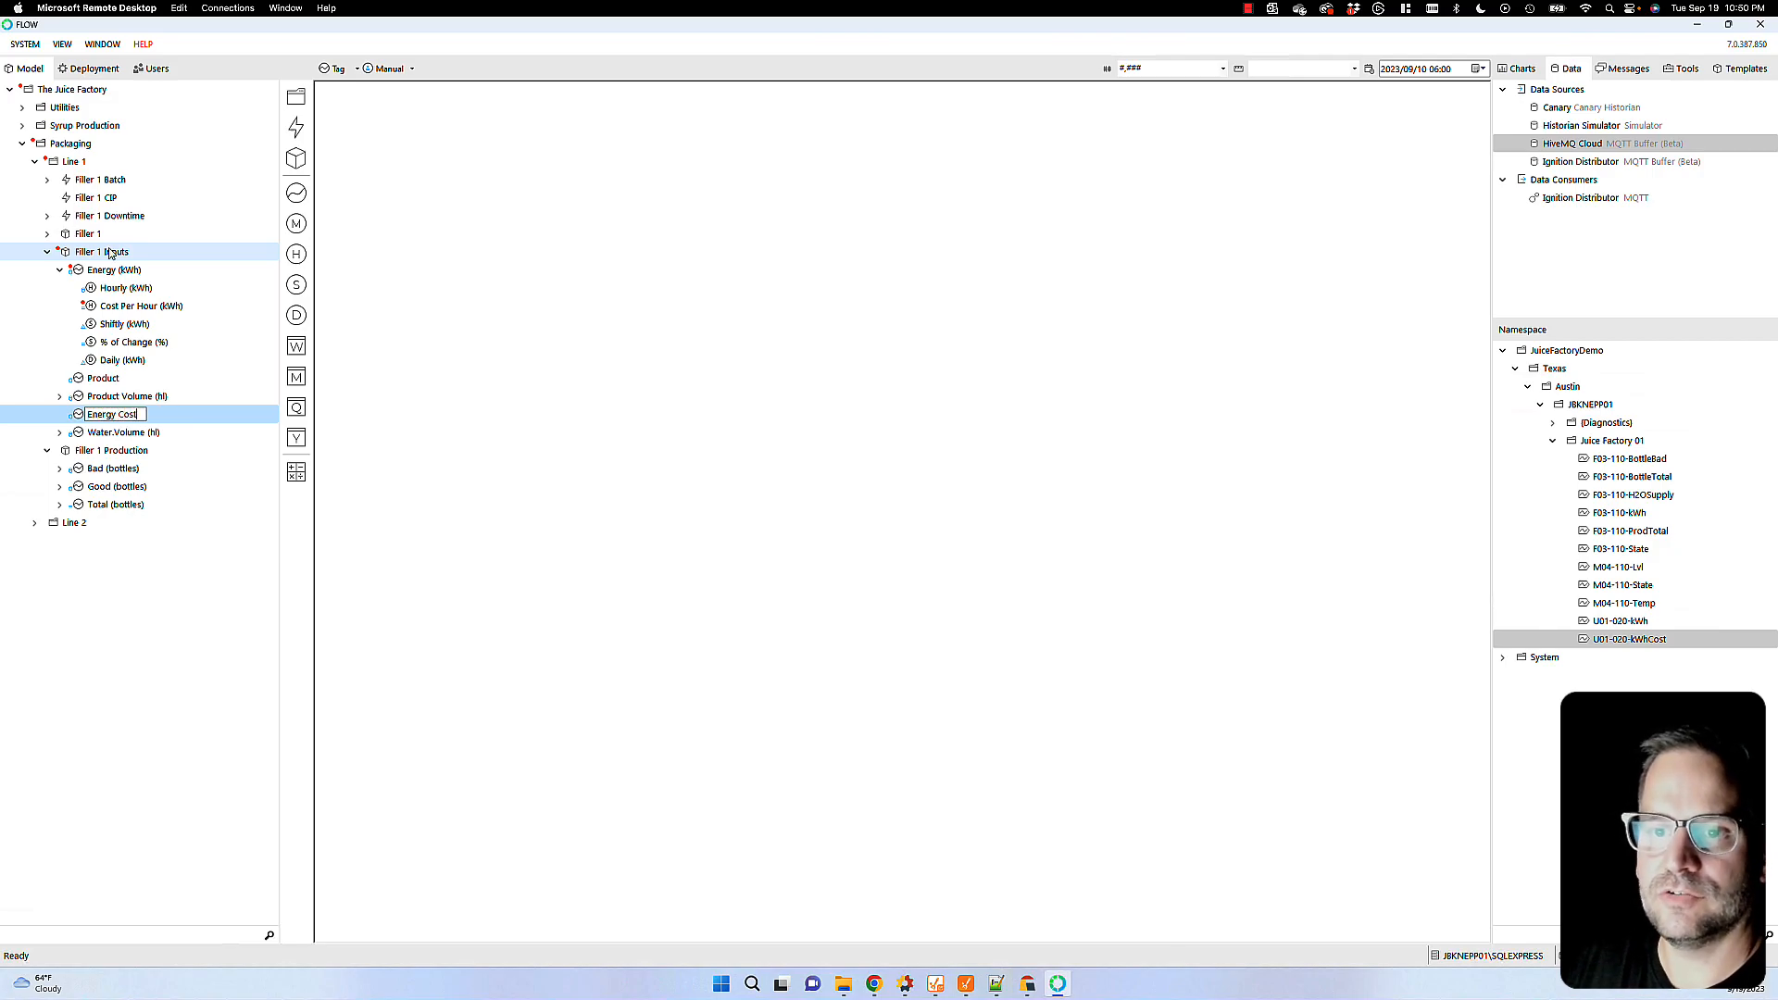
key(Return)
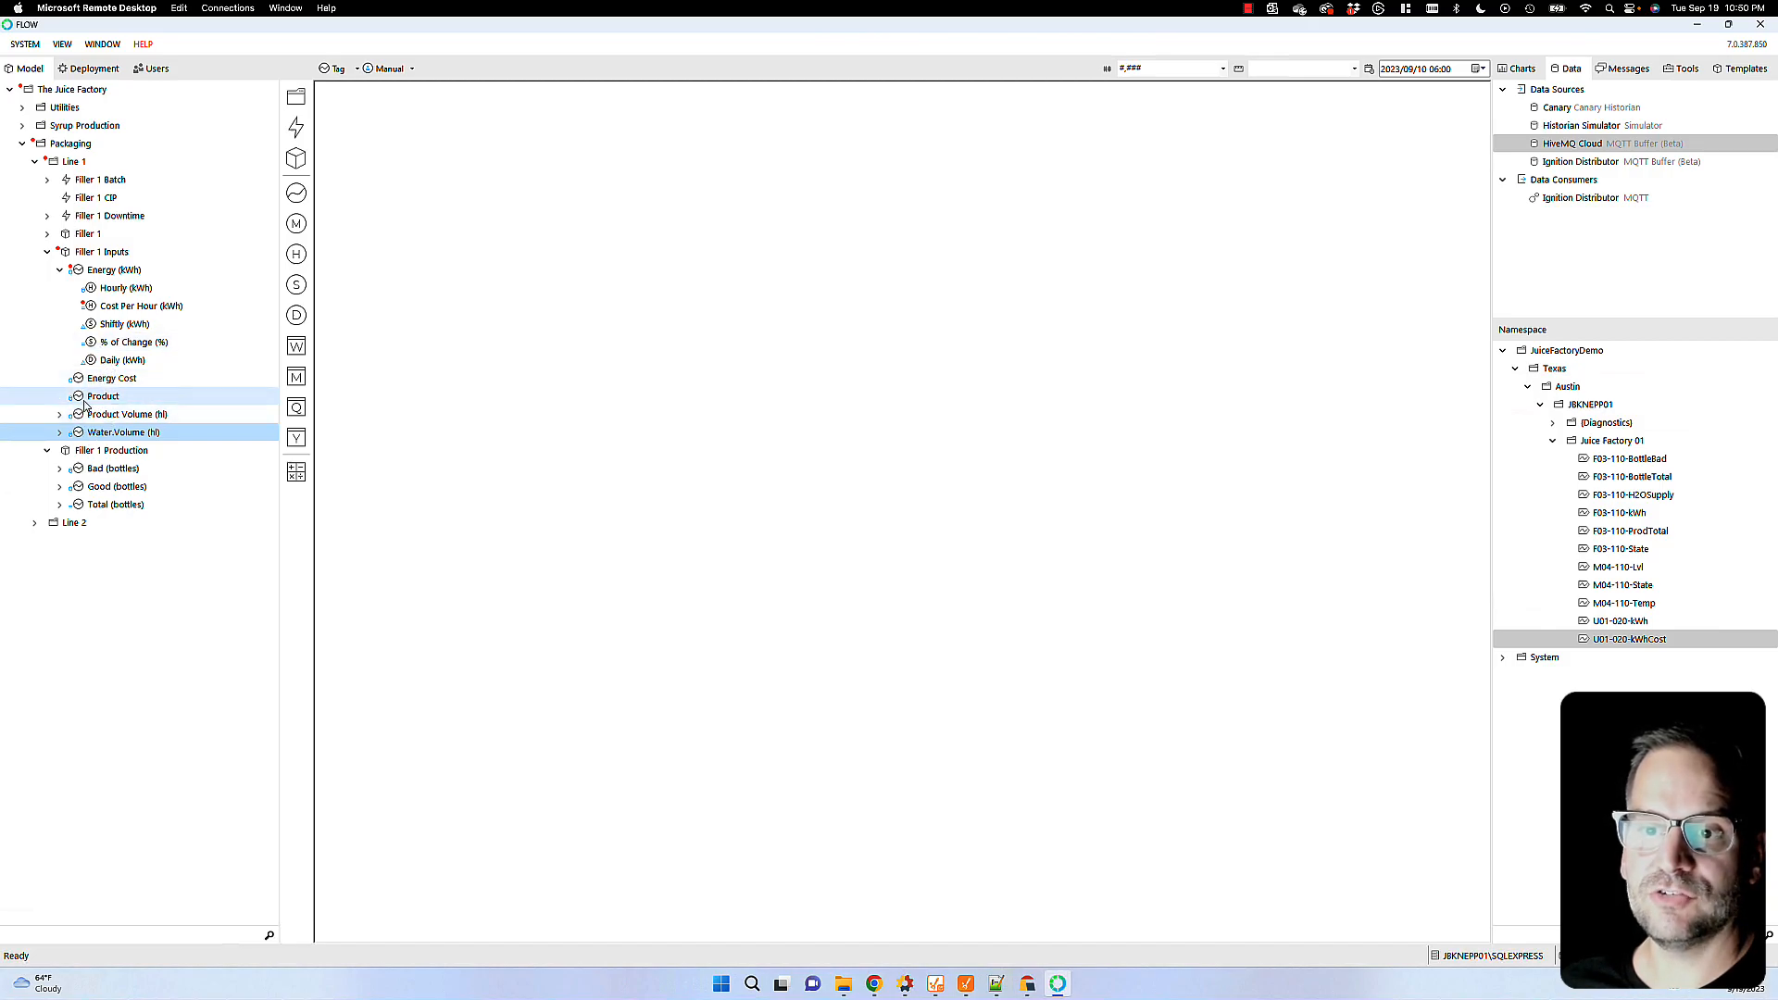
Step: Show the retrieval settings of Cost Per Hour, and create and deploy an Hourly measure under Energy Cost
click(93, 306)
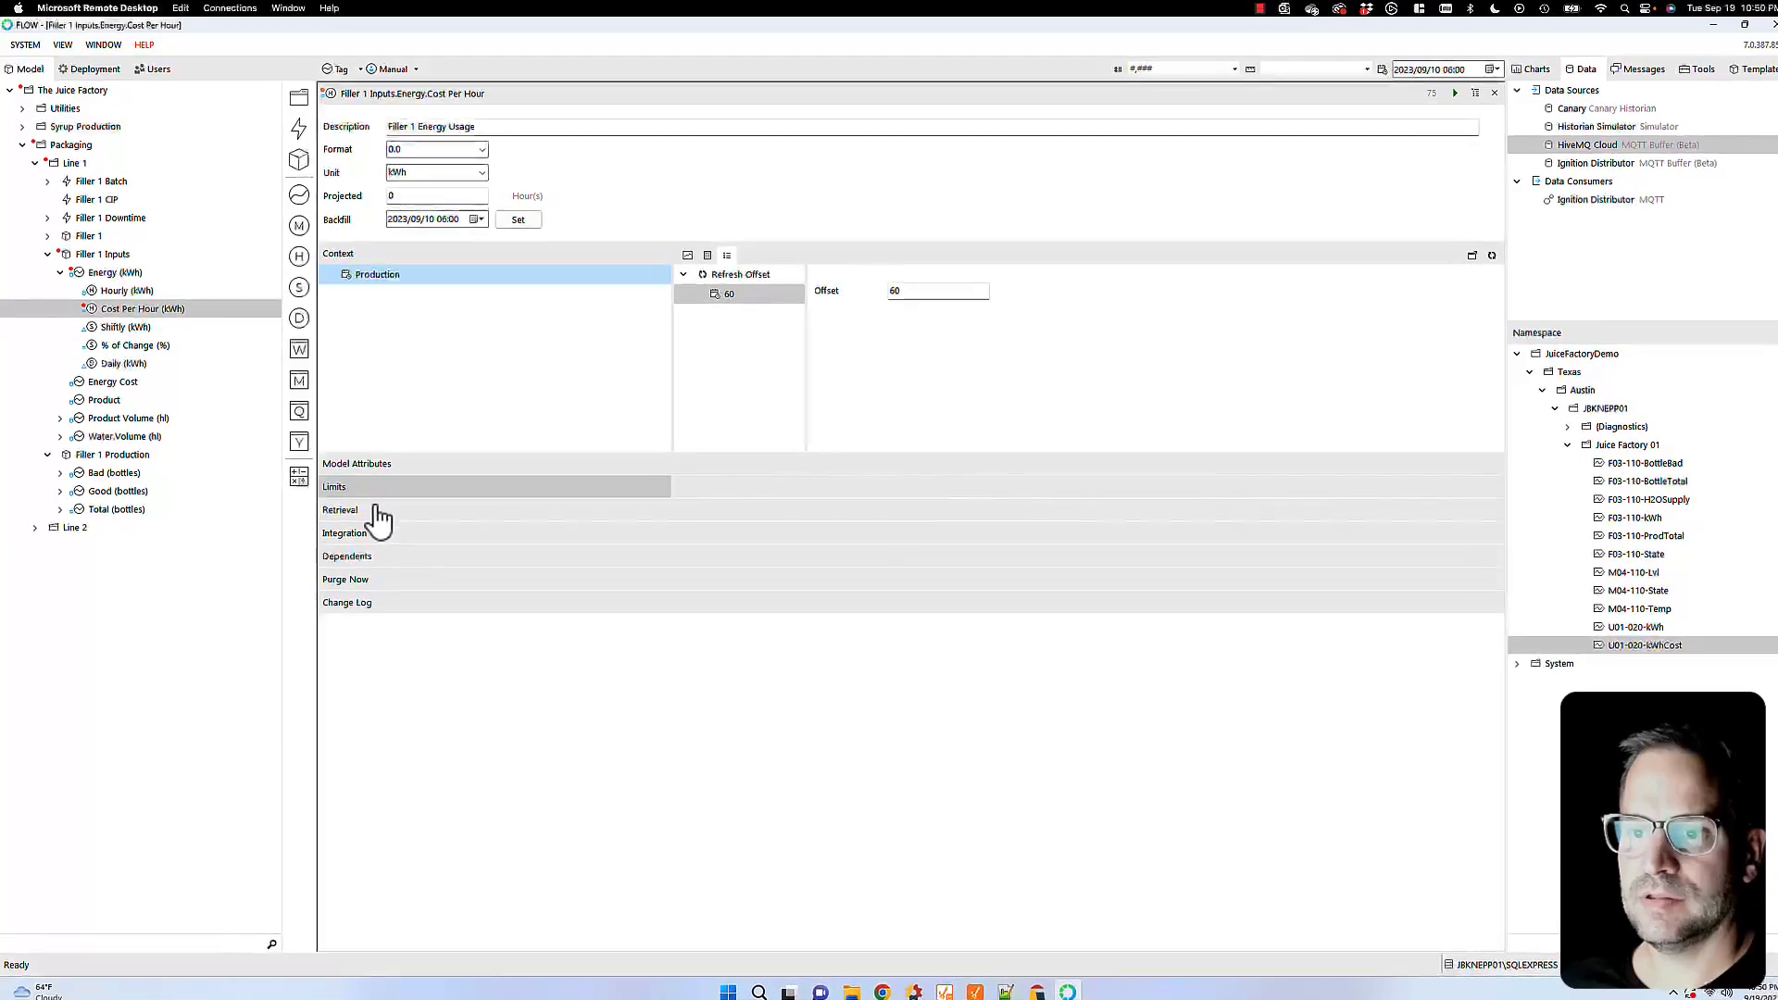
click(375, 506)
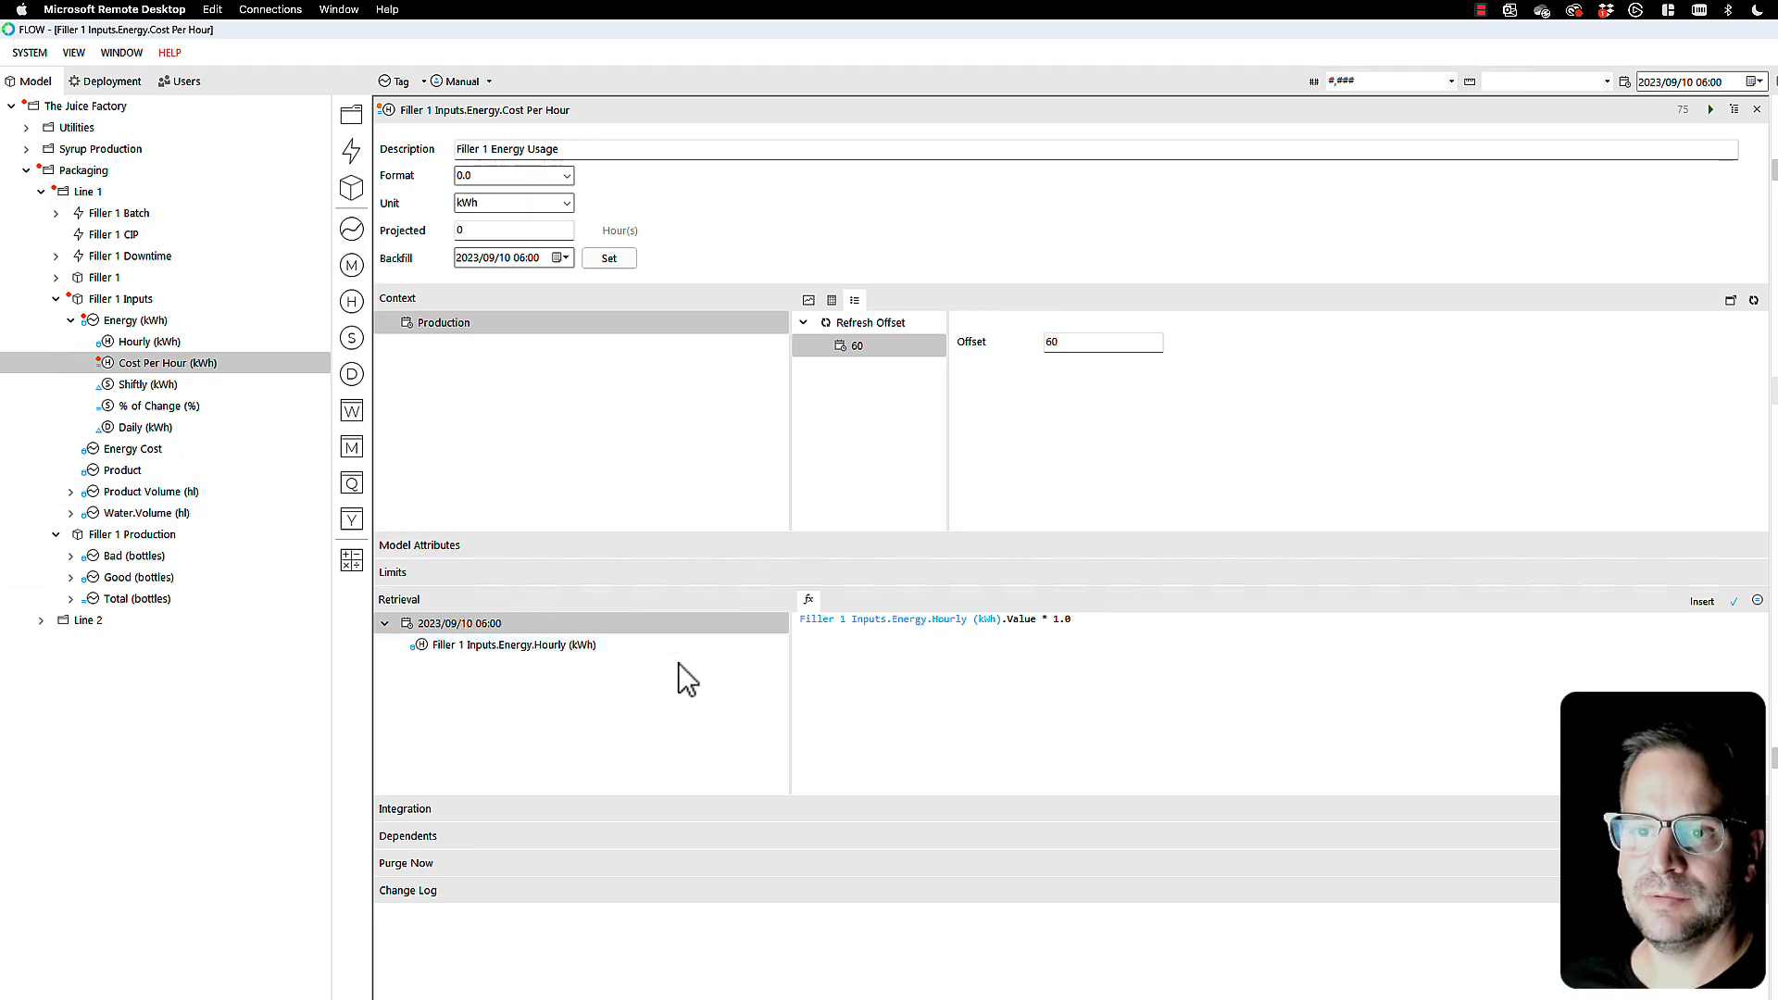
drag(91, 452, 355, 309)
text(Hourly)
key(Return)
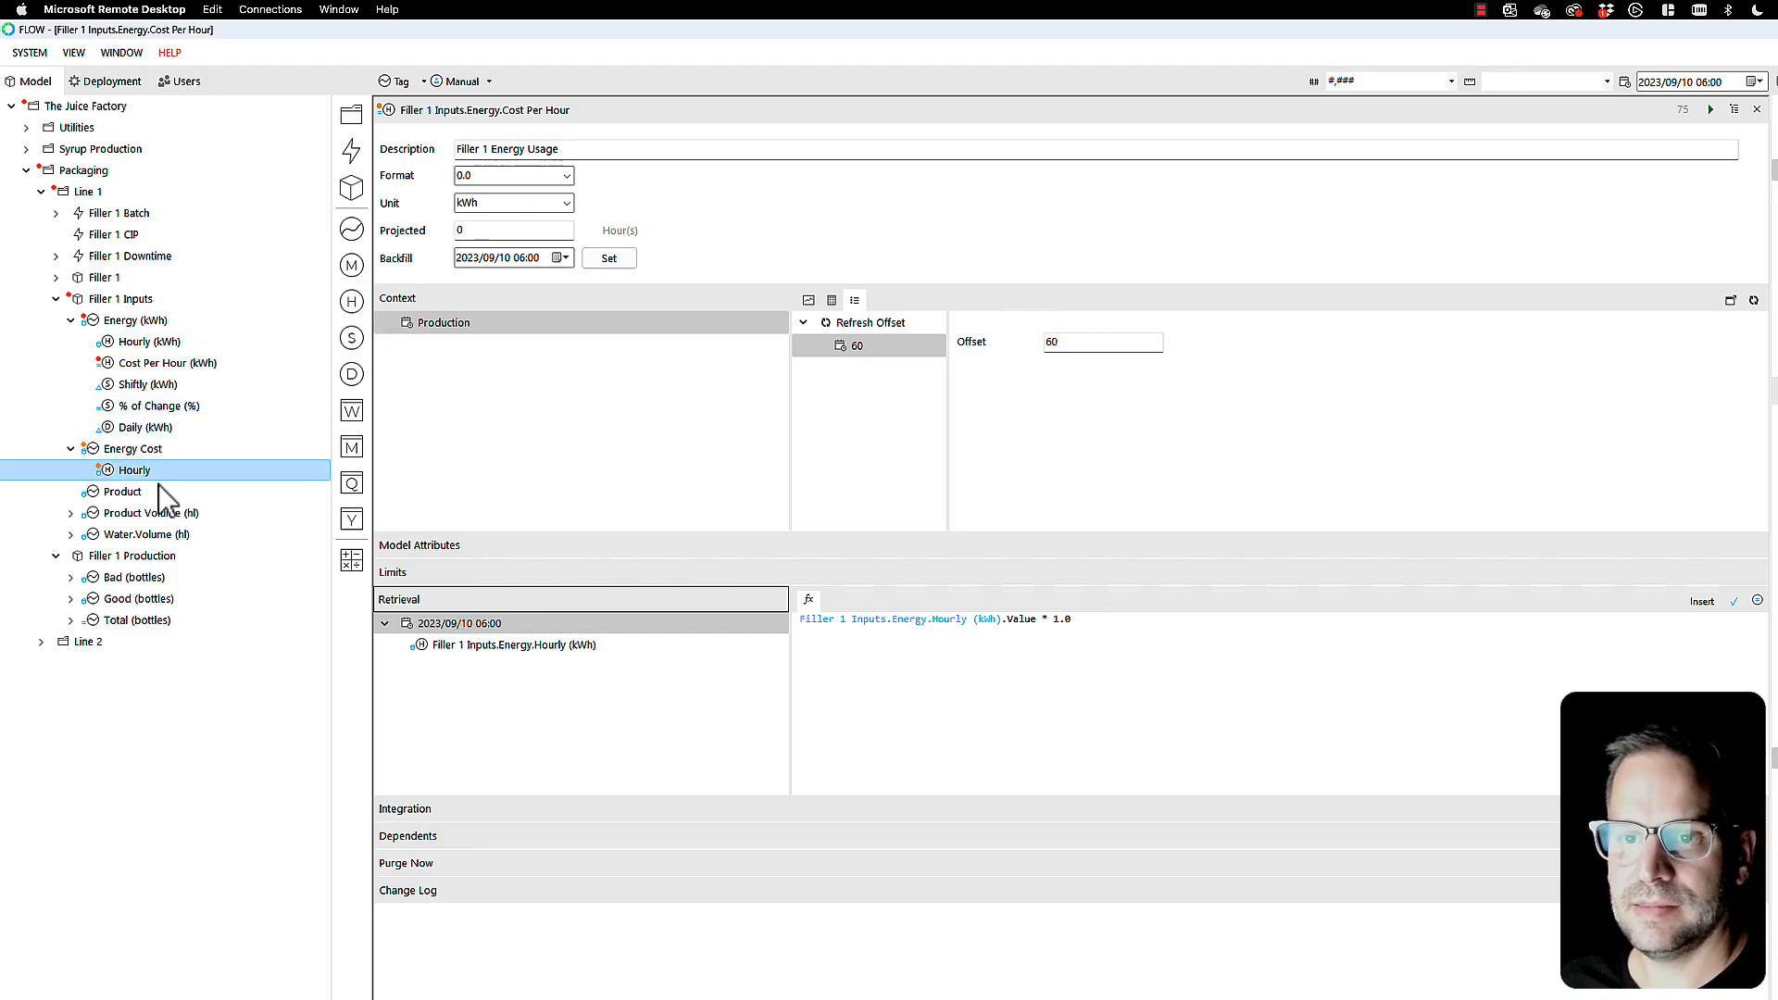
right_click(108, 470)
click(109, 476)
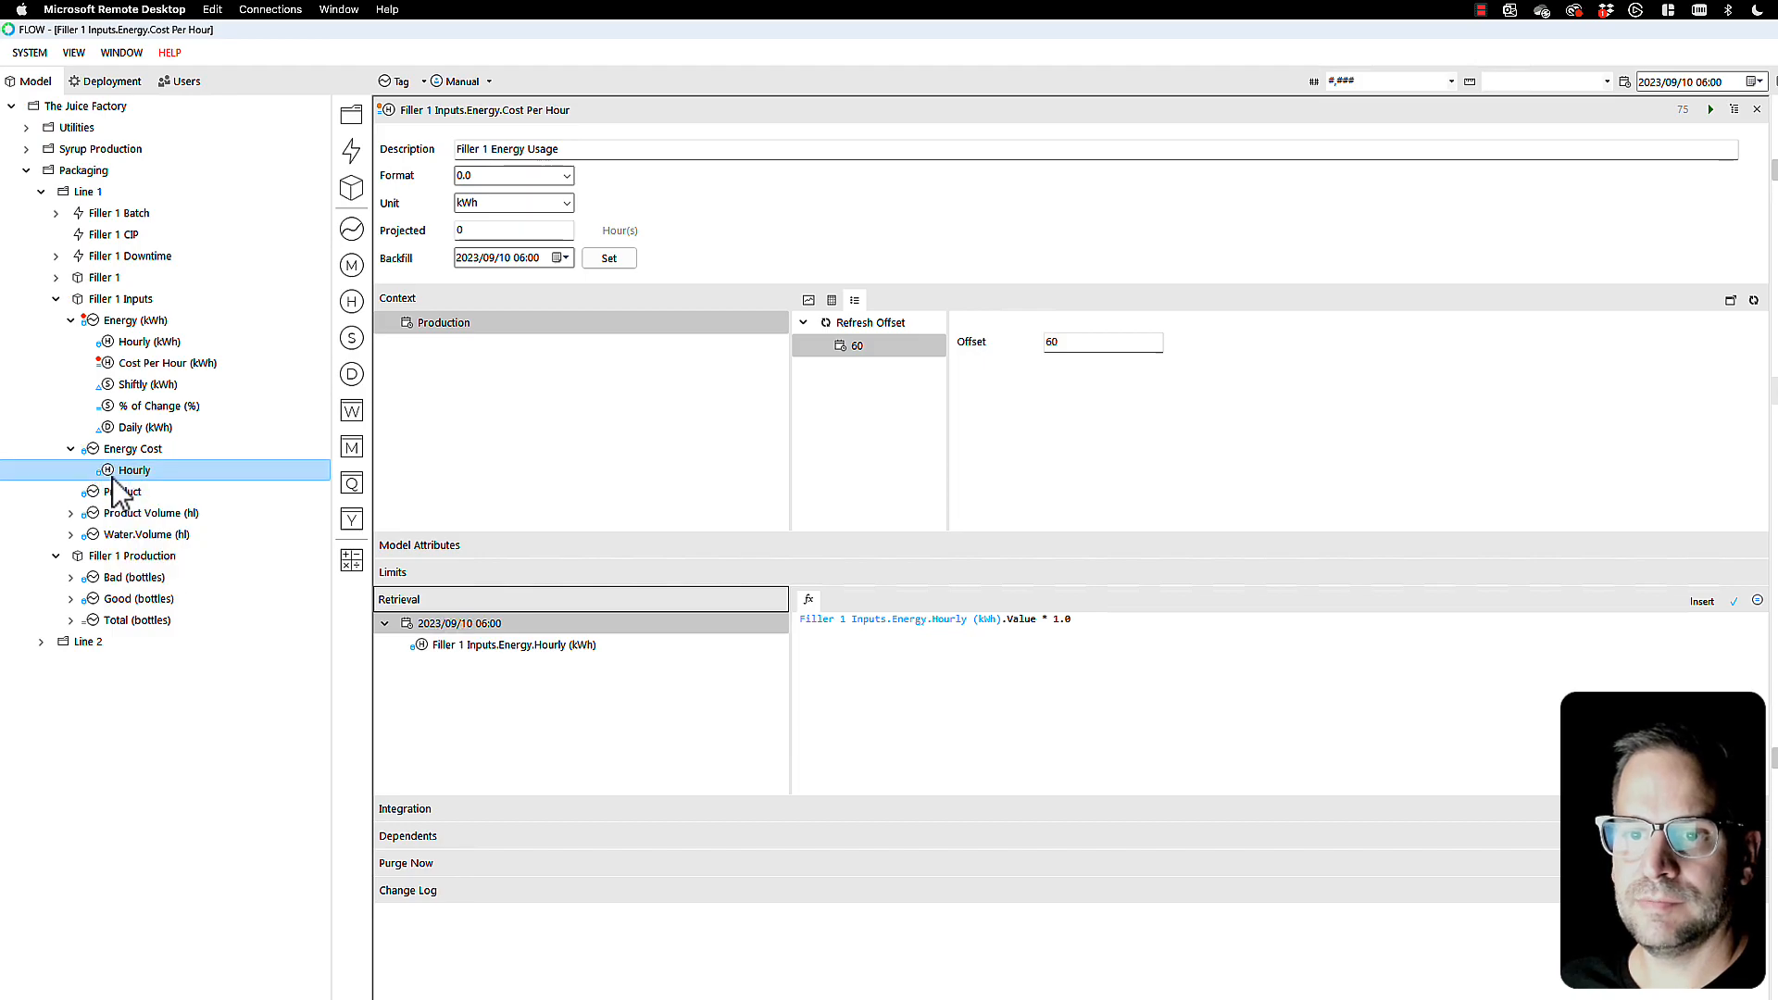
Step: Multiply the Hourly energy value by Energy Cost.Hourly instead of 1.0 in the Cost Per Hour formula, and deploy the measure
drag(109, 473, 449, 630)
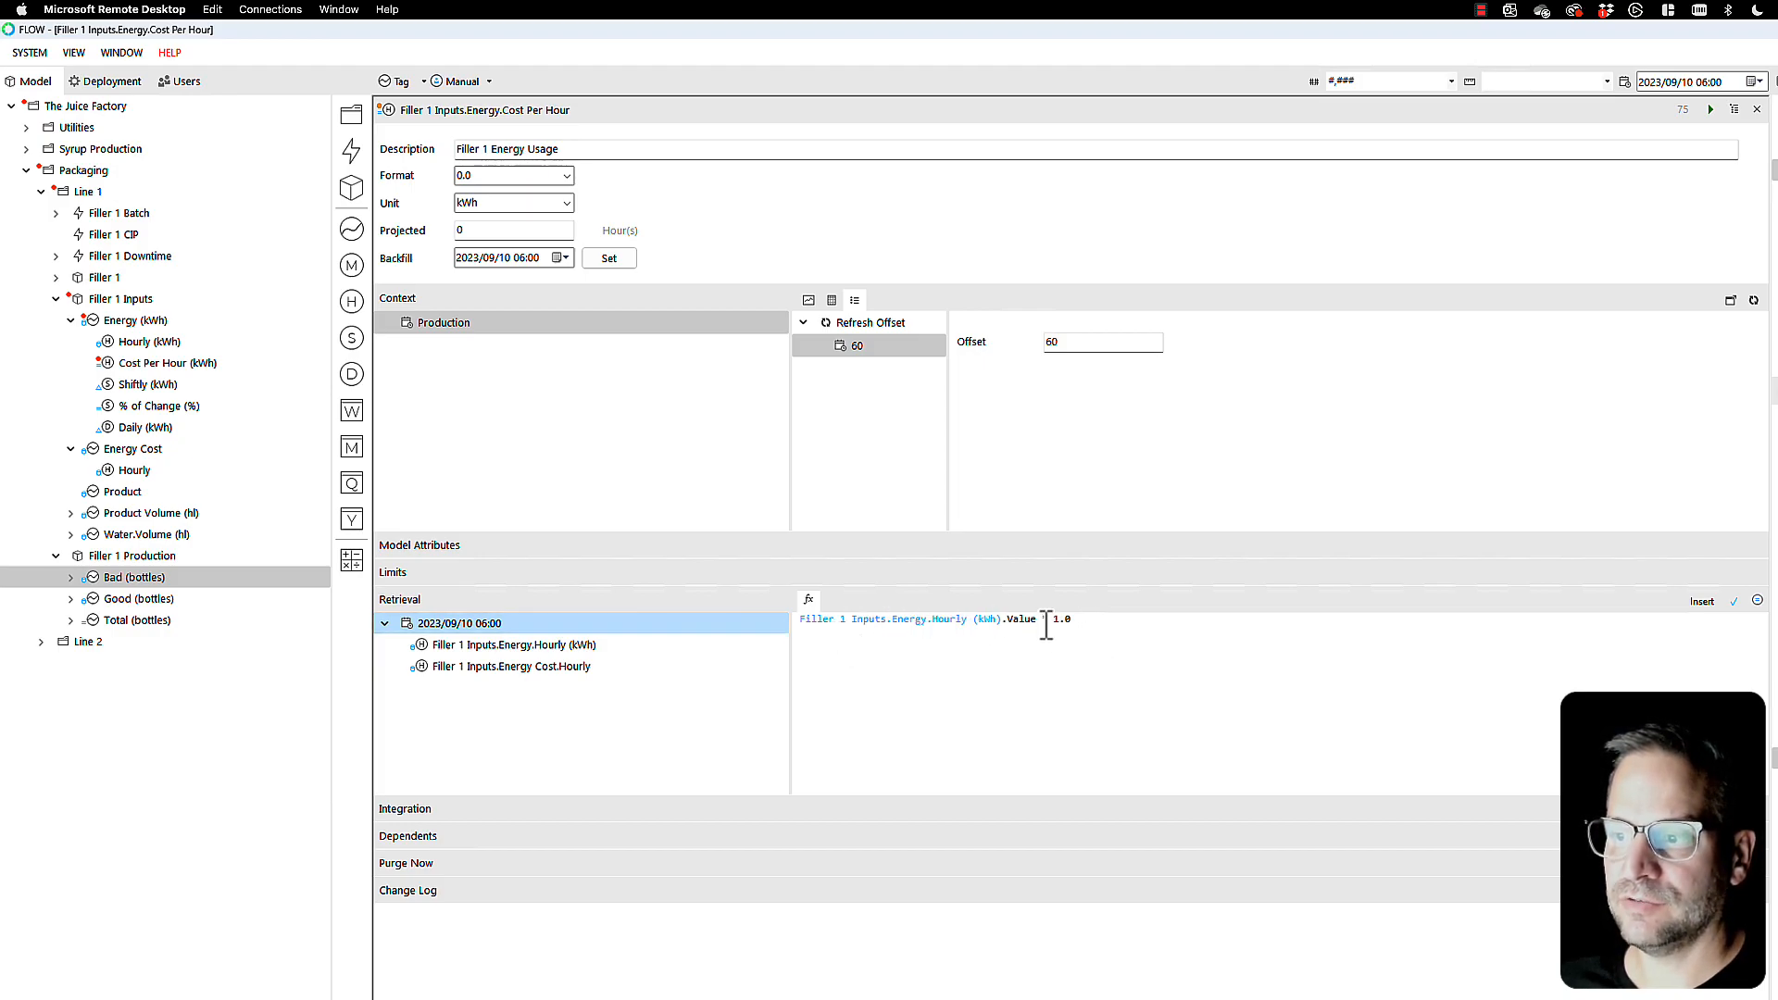
drag(1043, 621, 1112, 623)
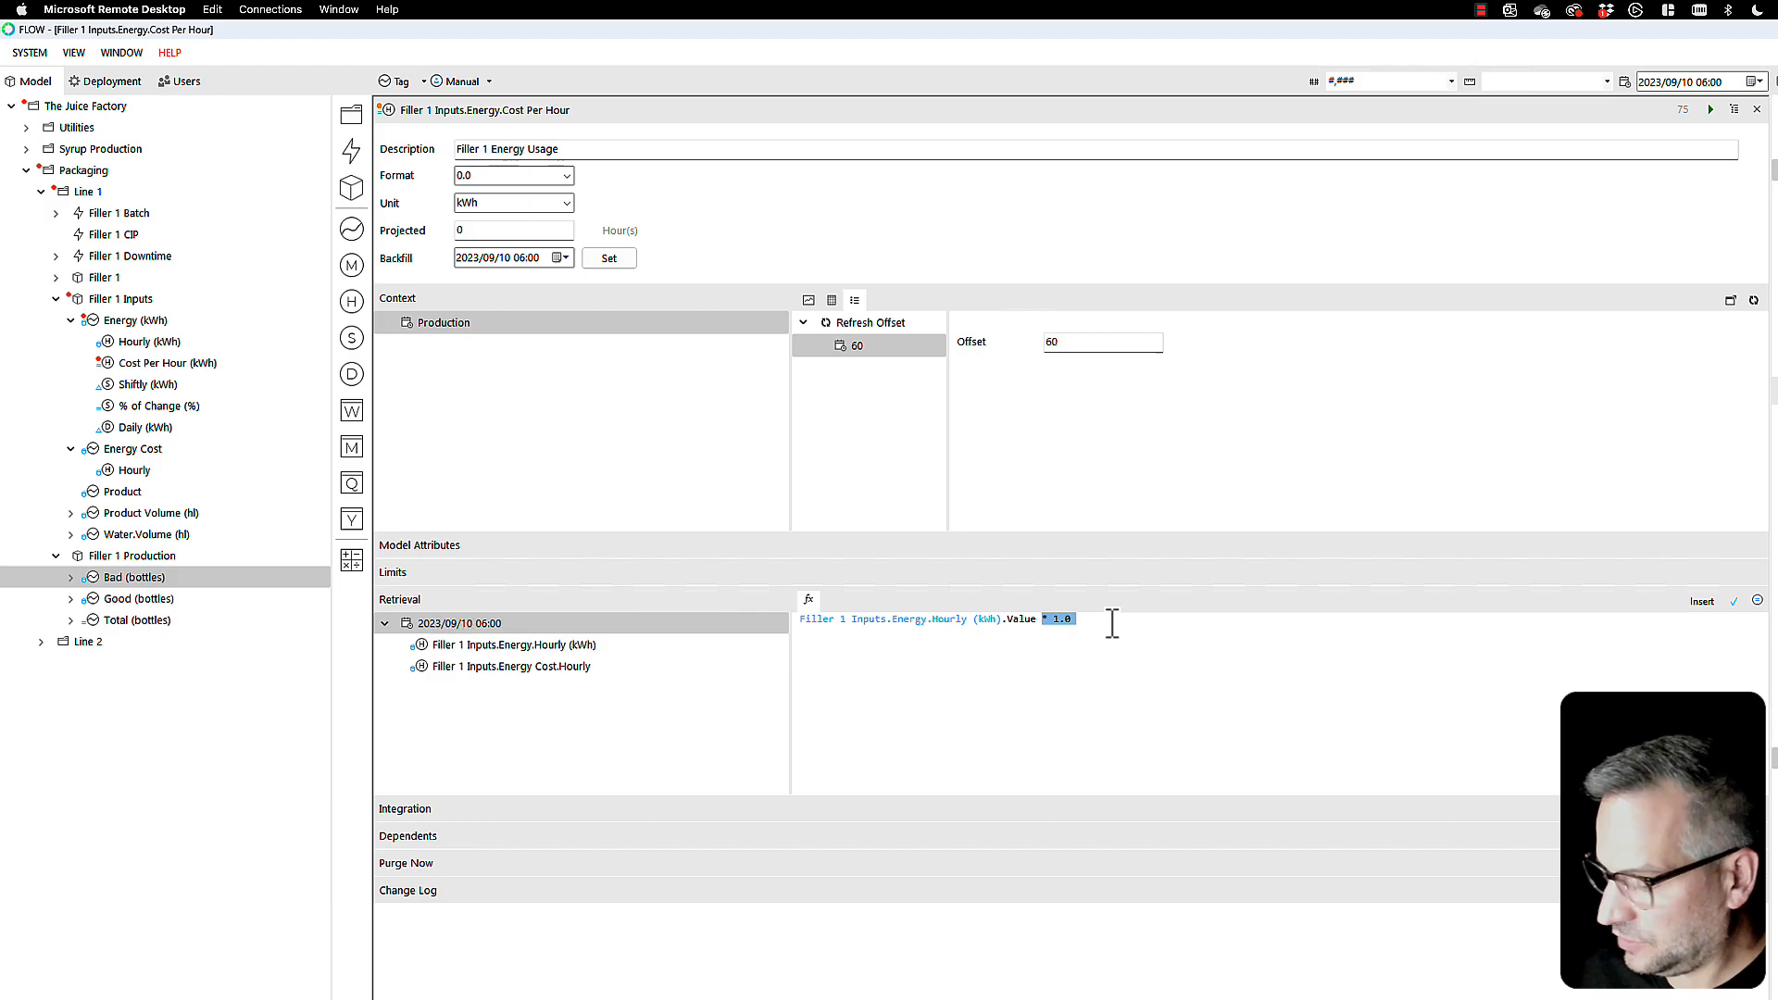
double_click(486, 670)
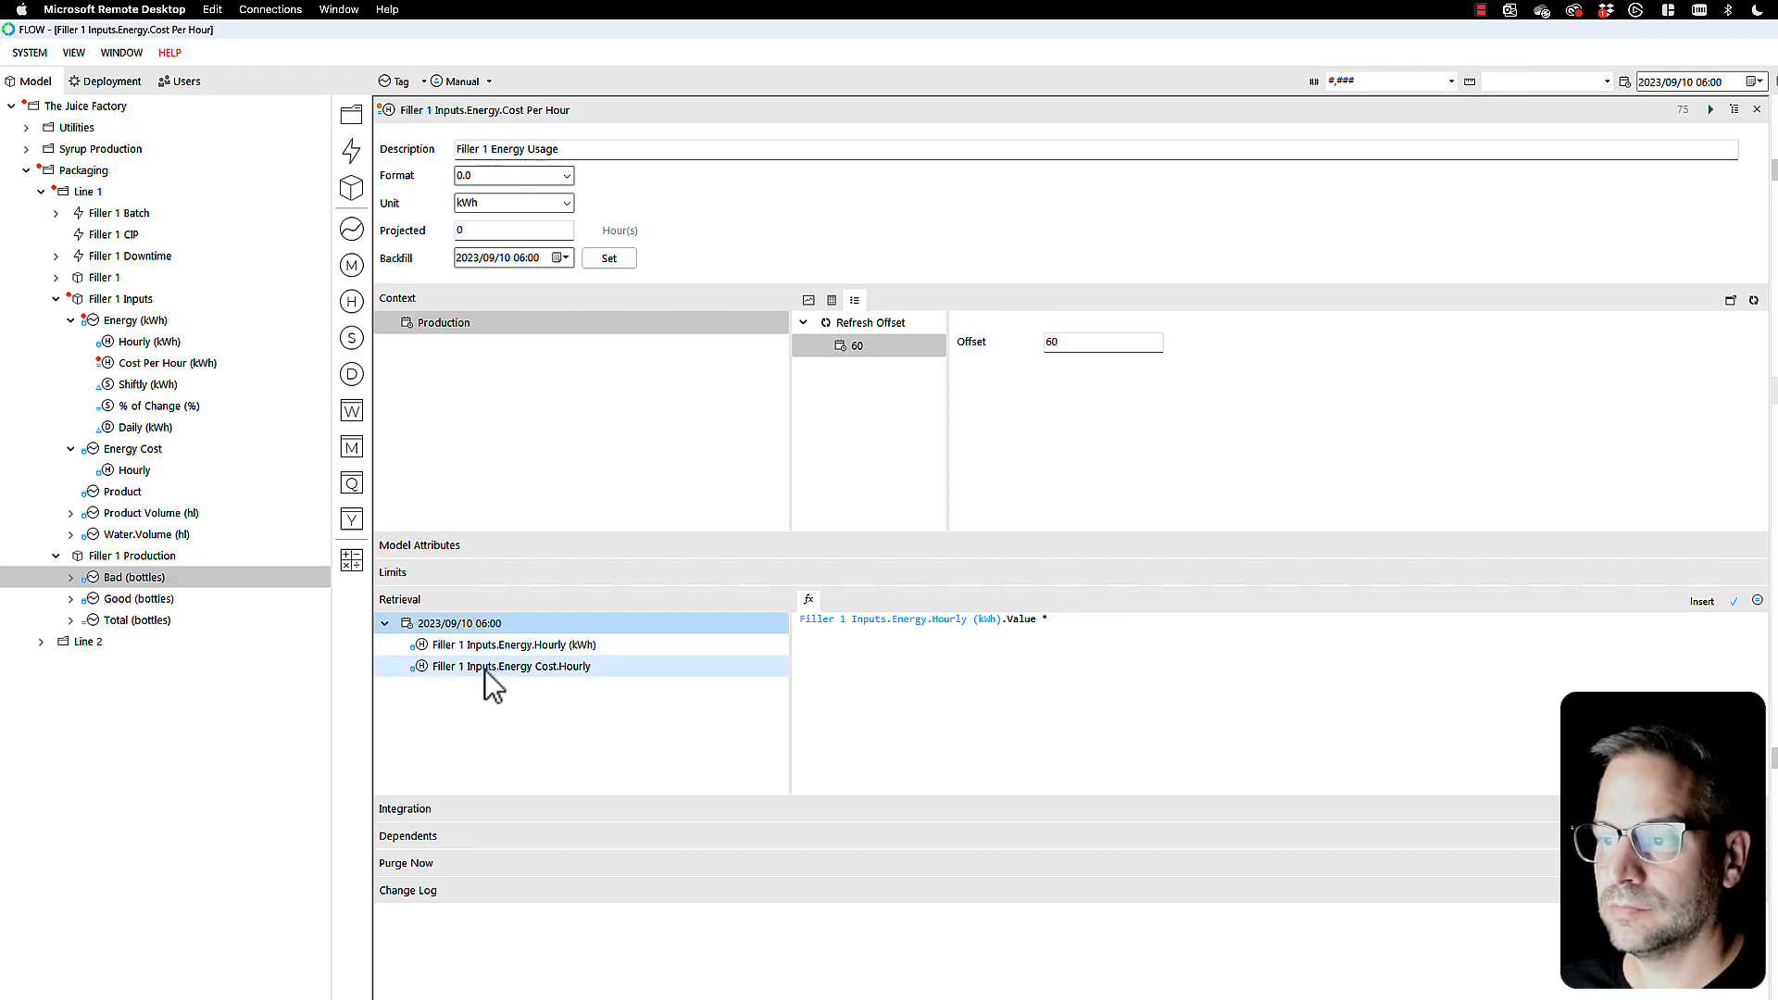
click(1734, 602)
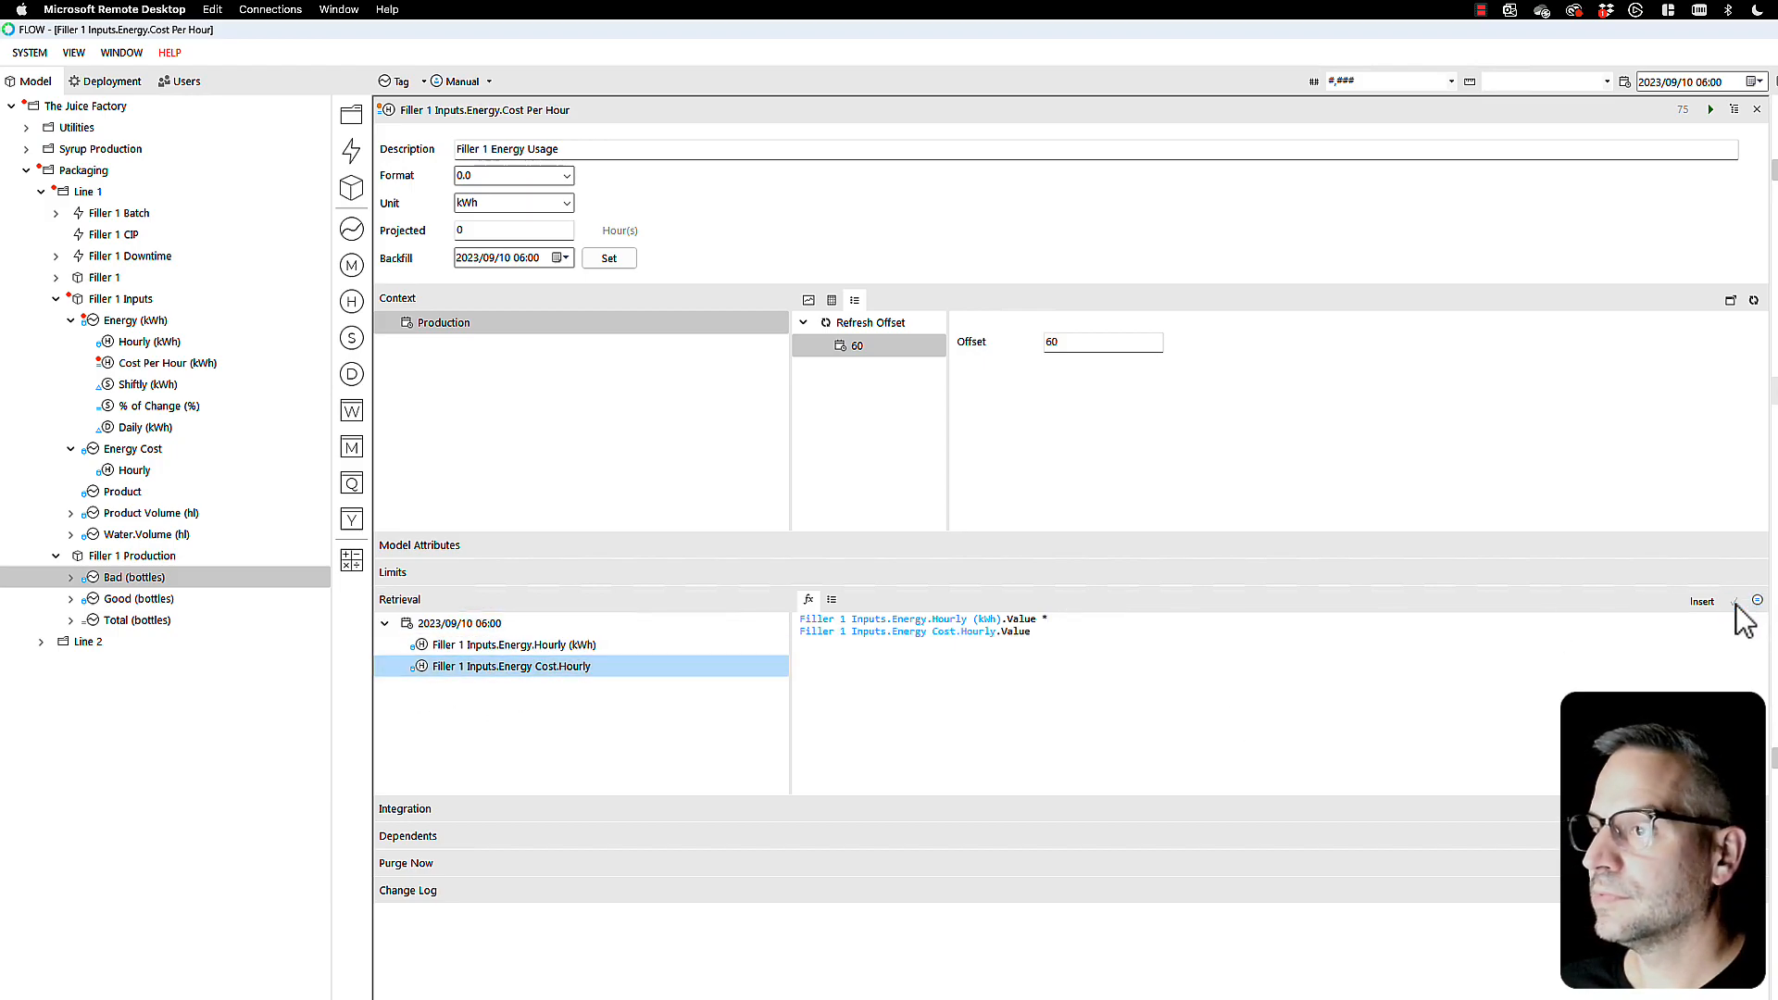
click(808, 300)
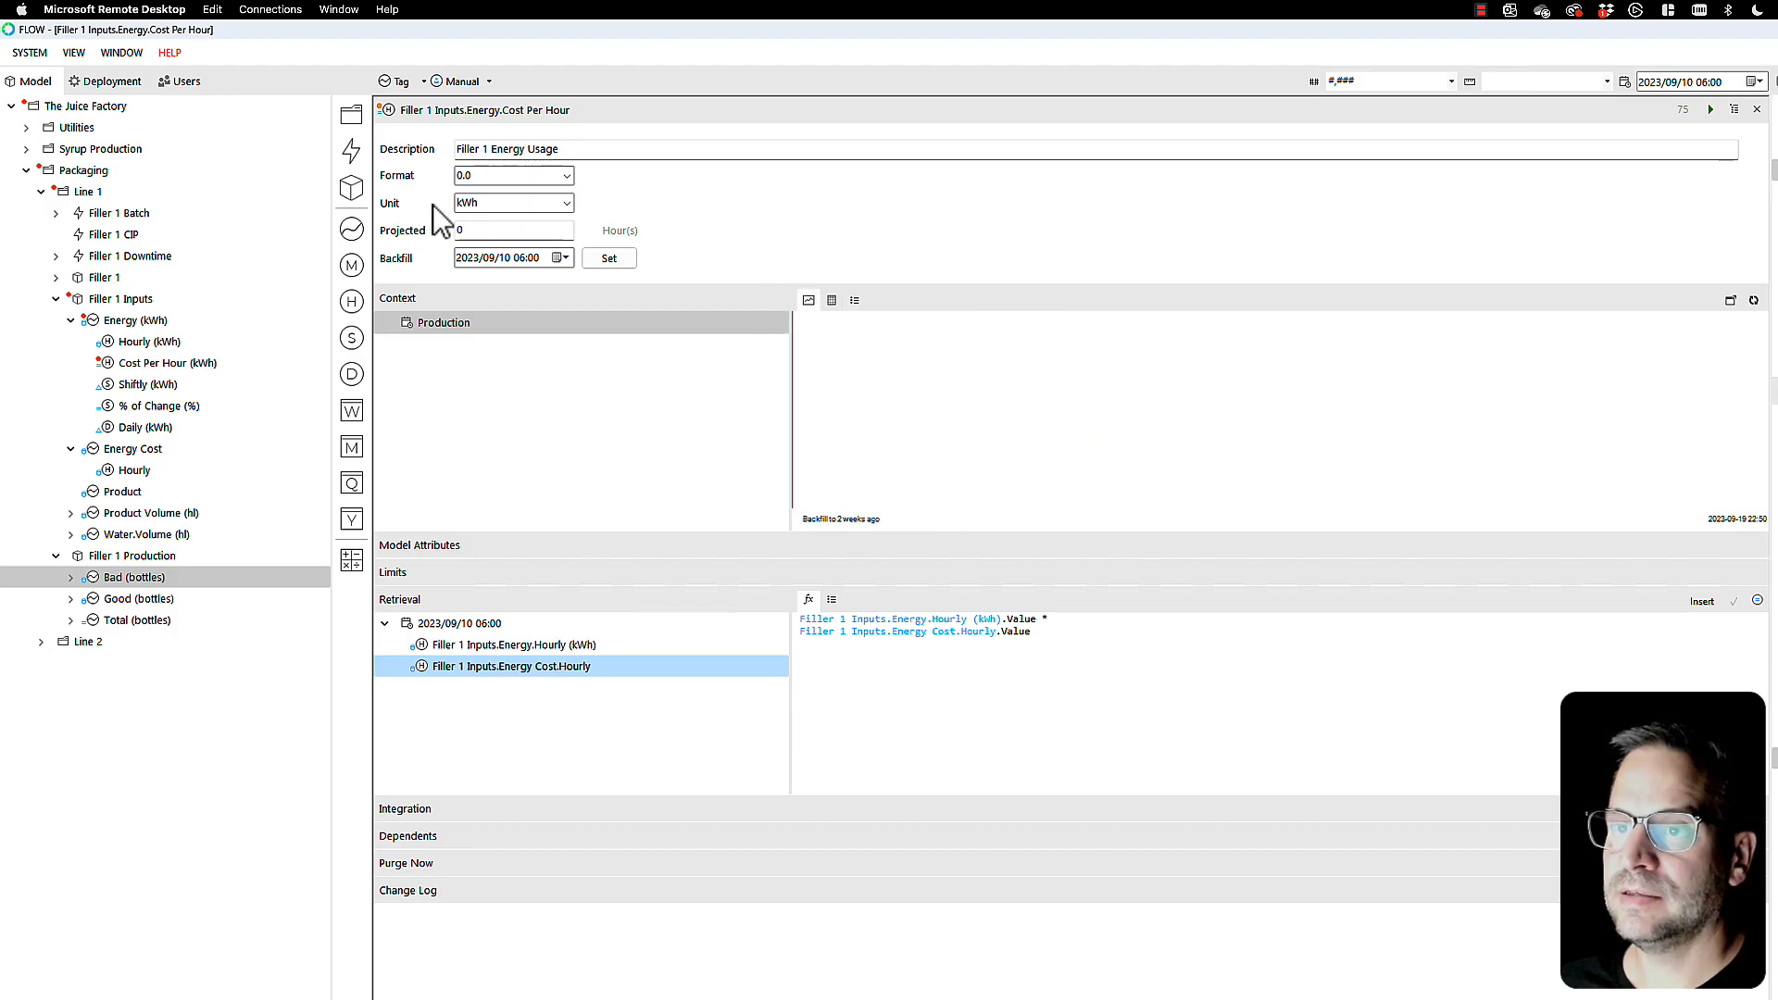
click(1709, 110)
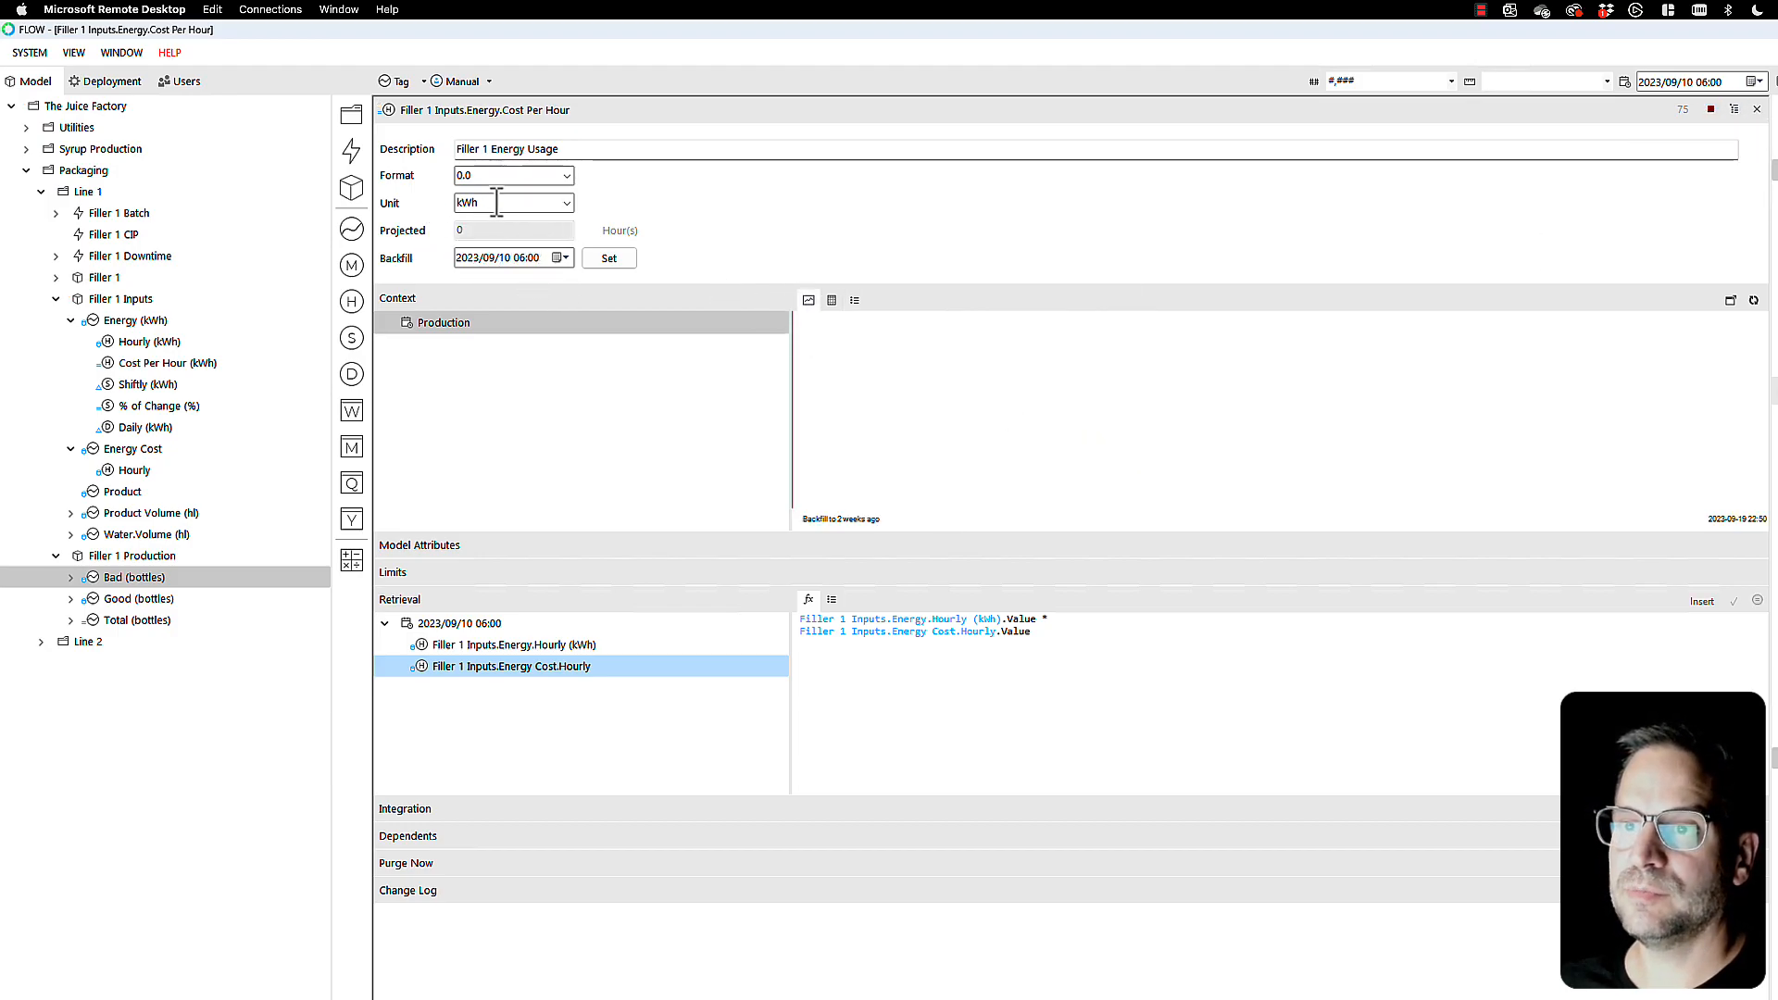
Step: Set the unit of the Cost Per Hour measure to $ and its format to 0.00
click(567, 202)
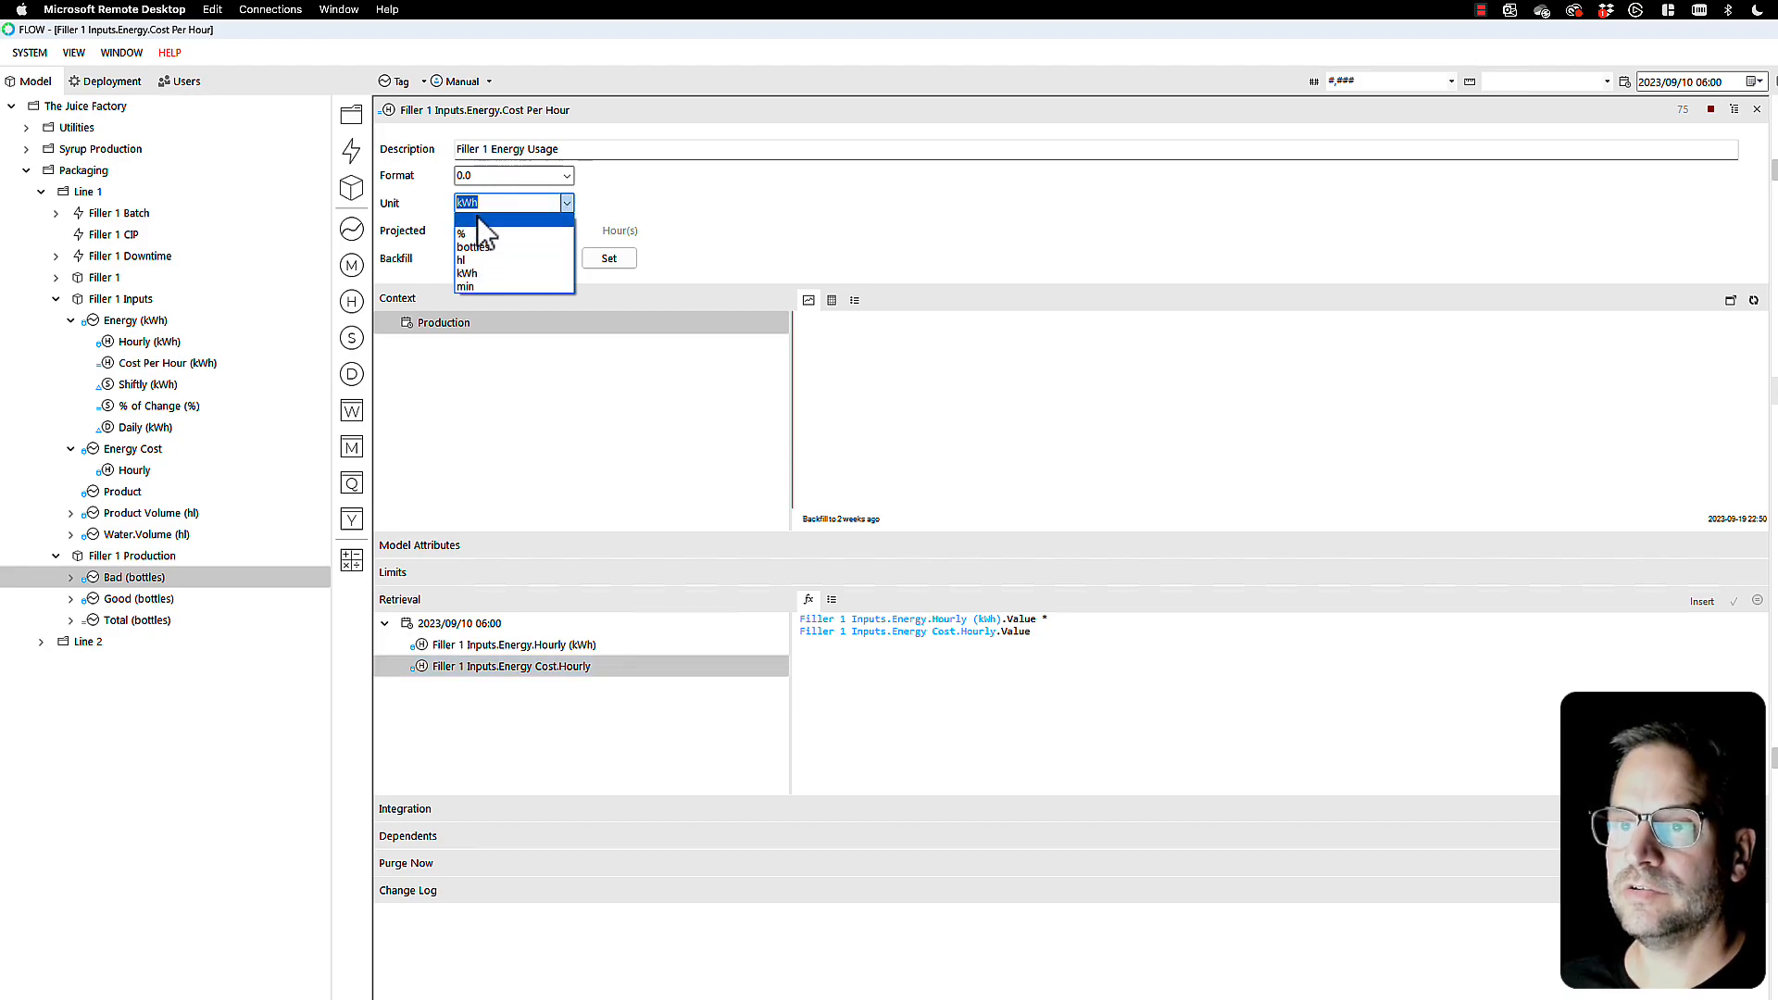
text($)
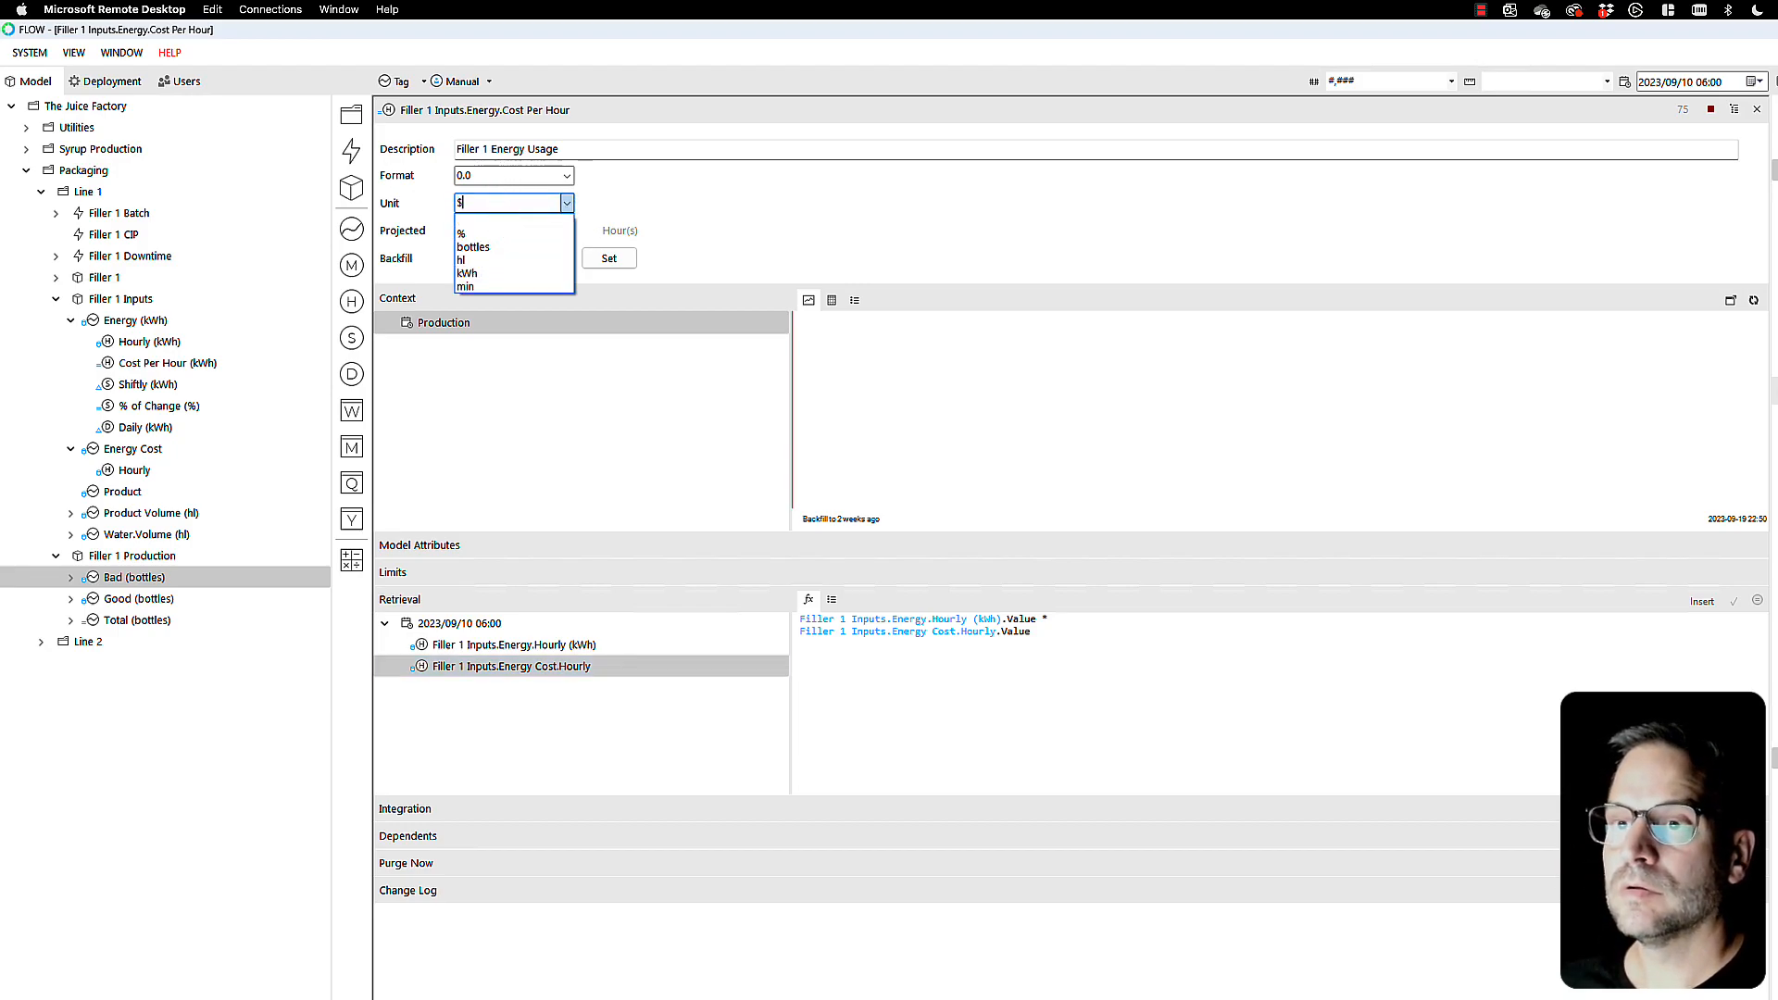
click(500, 176)
text(.00)
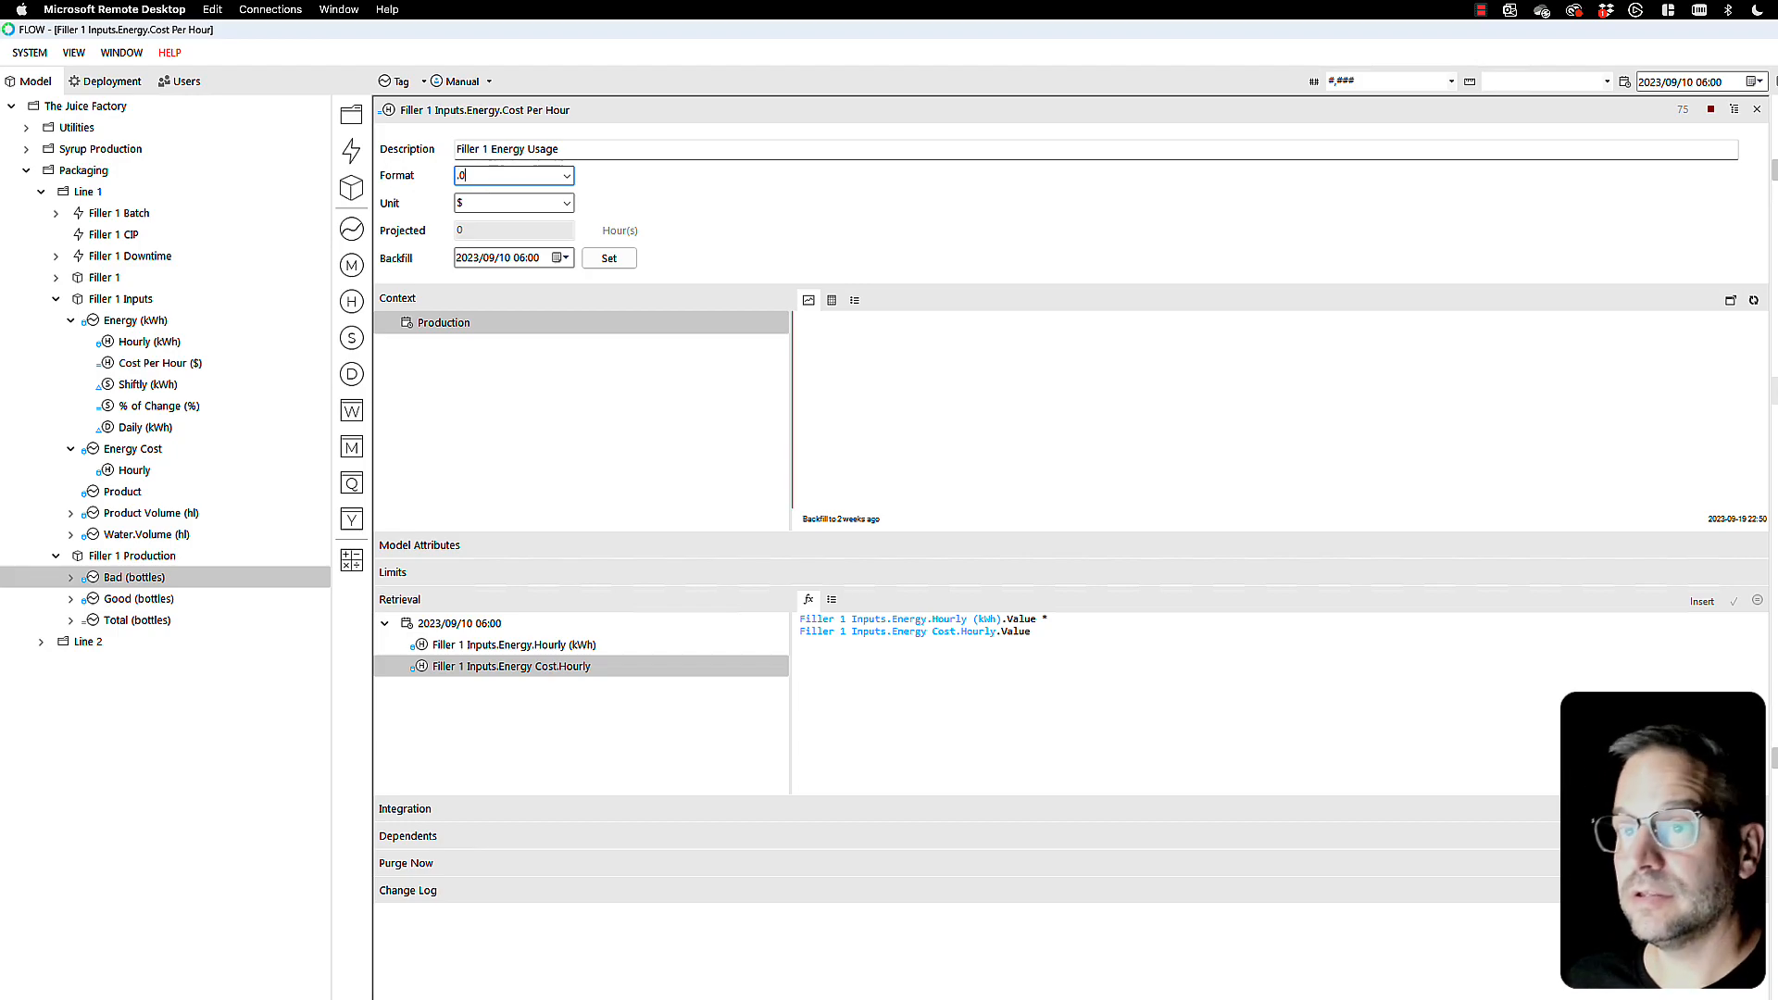
key(Tab)
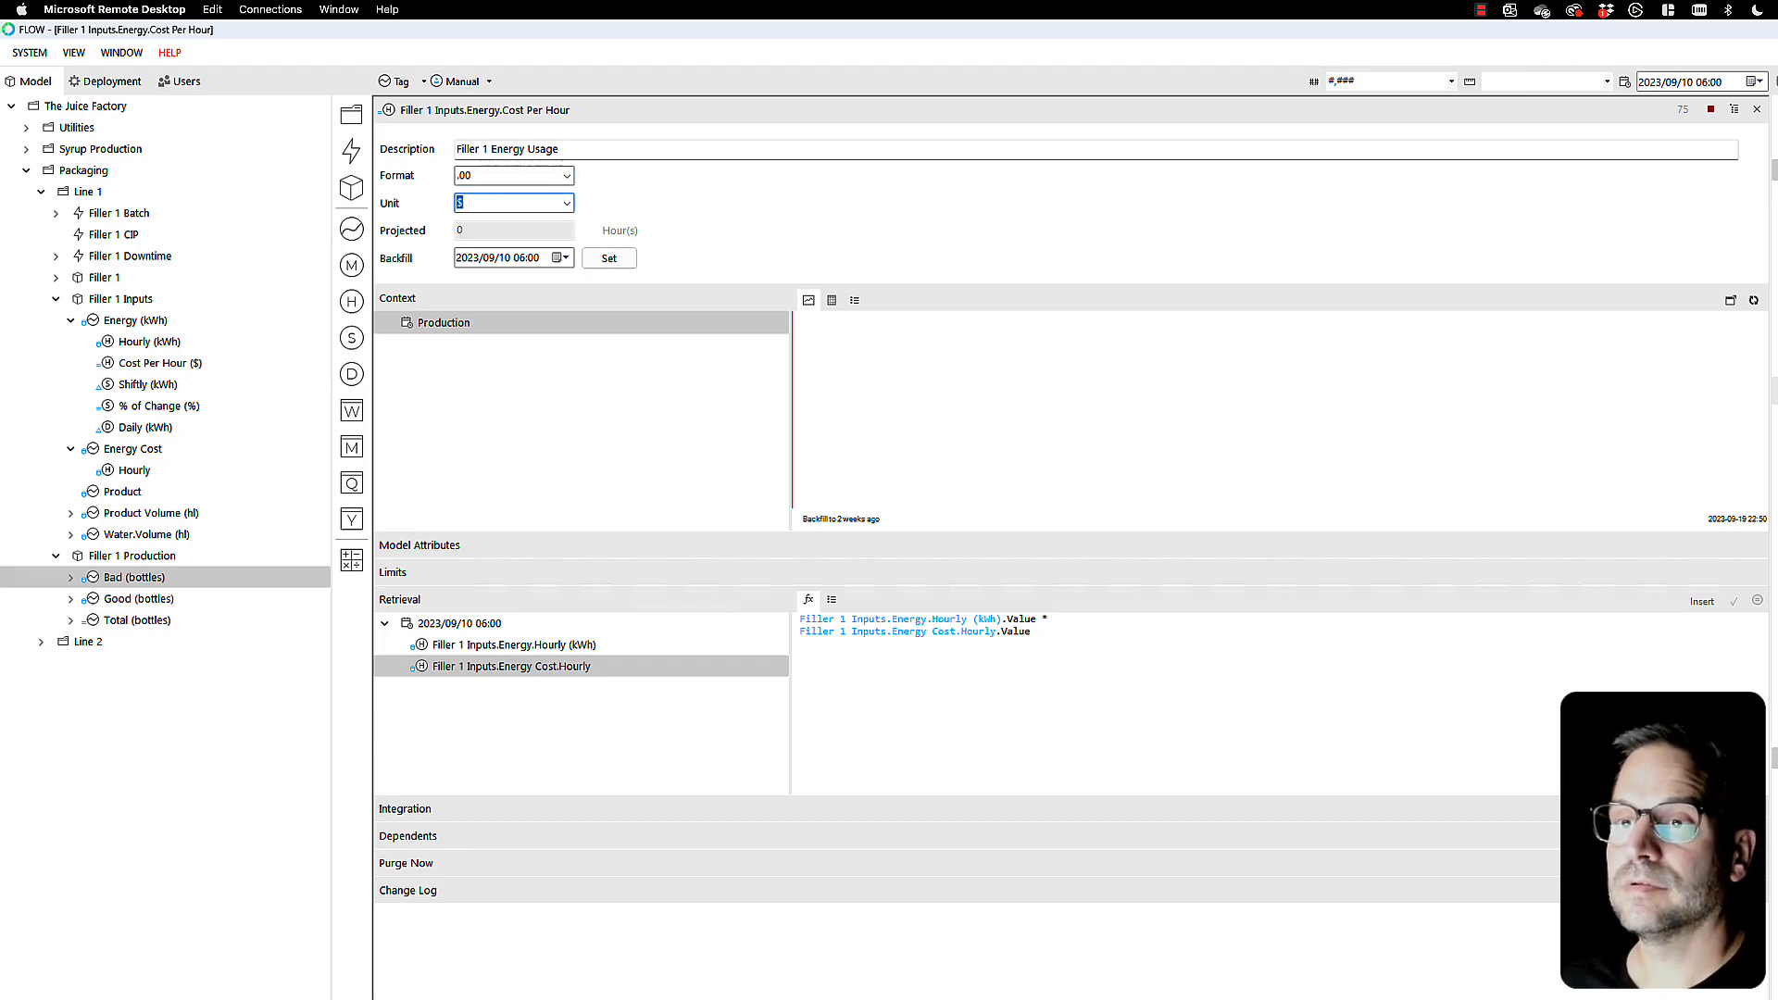
click(461, 177)
text(0.00)
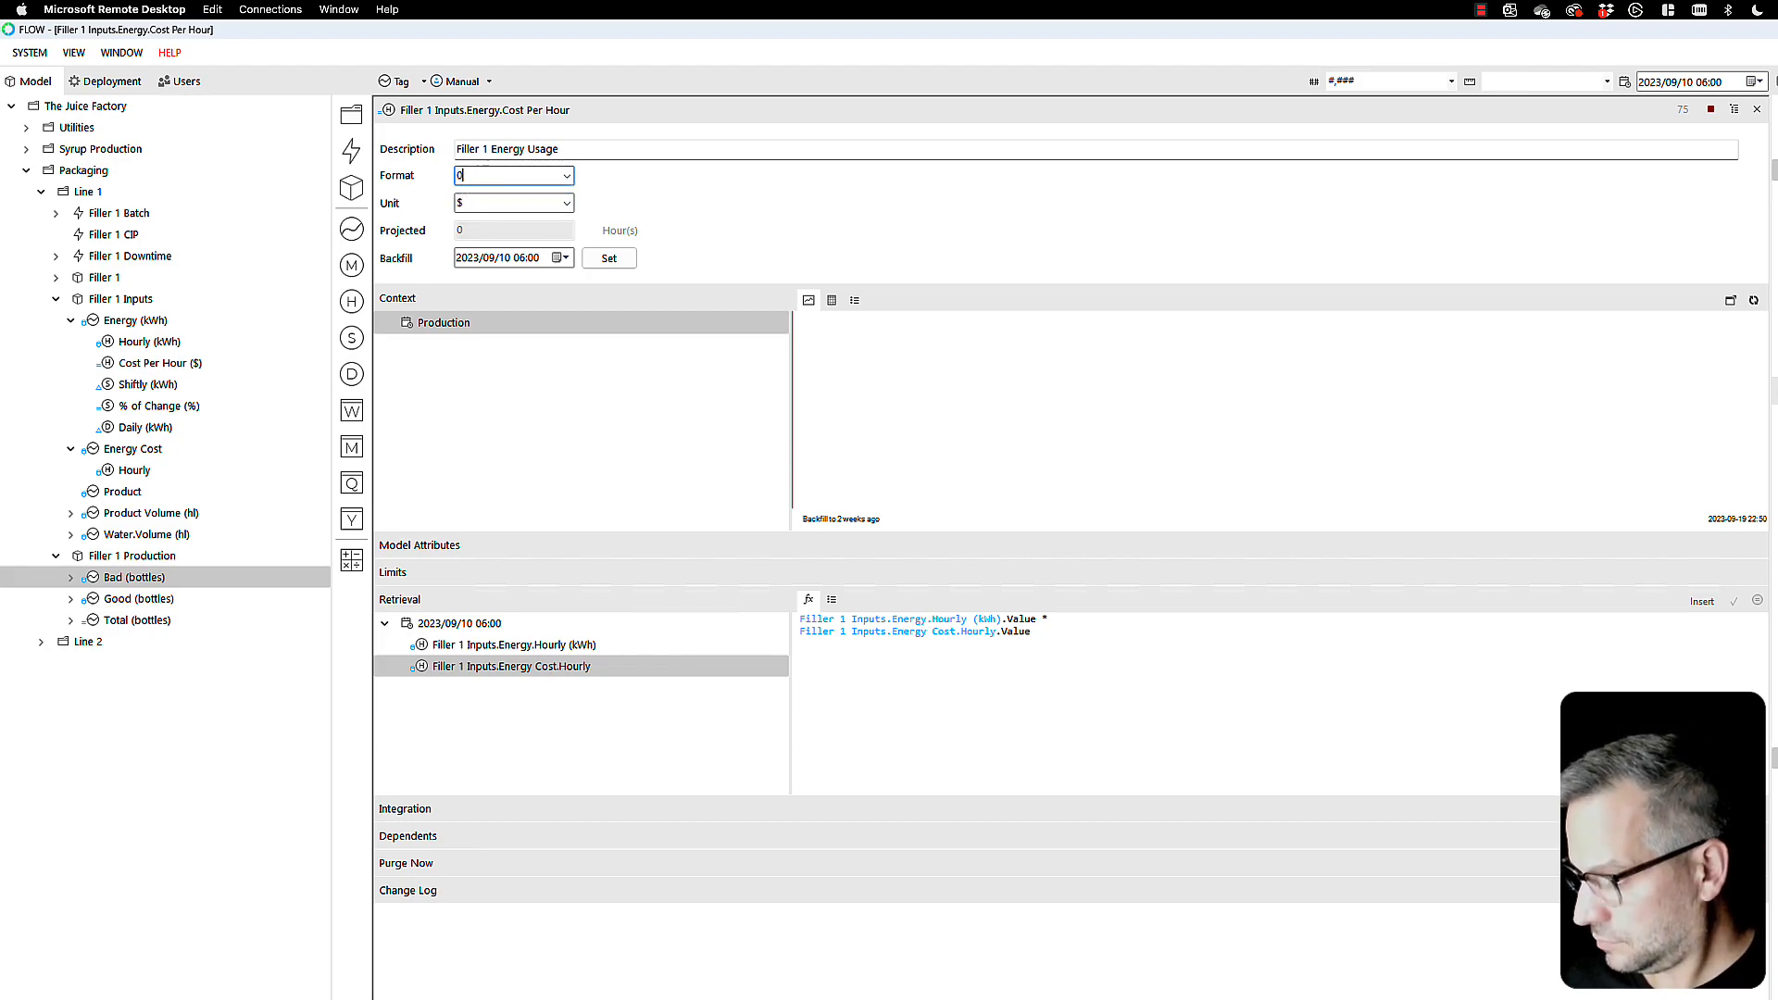
key(Tab)
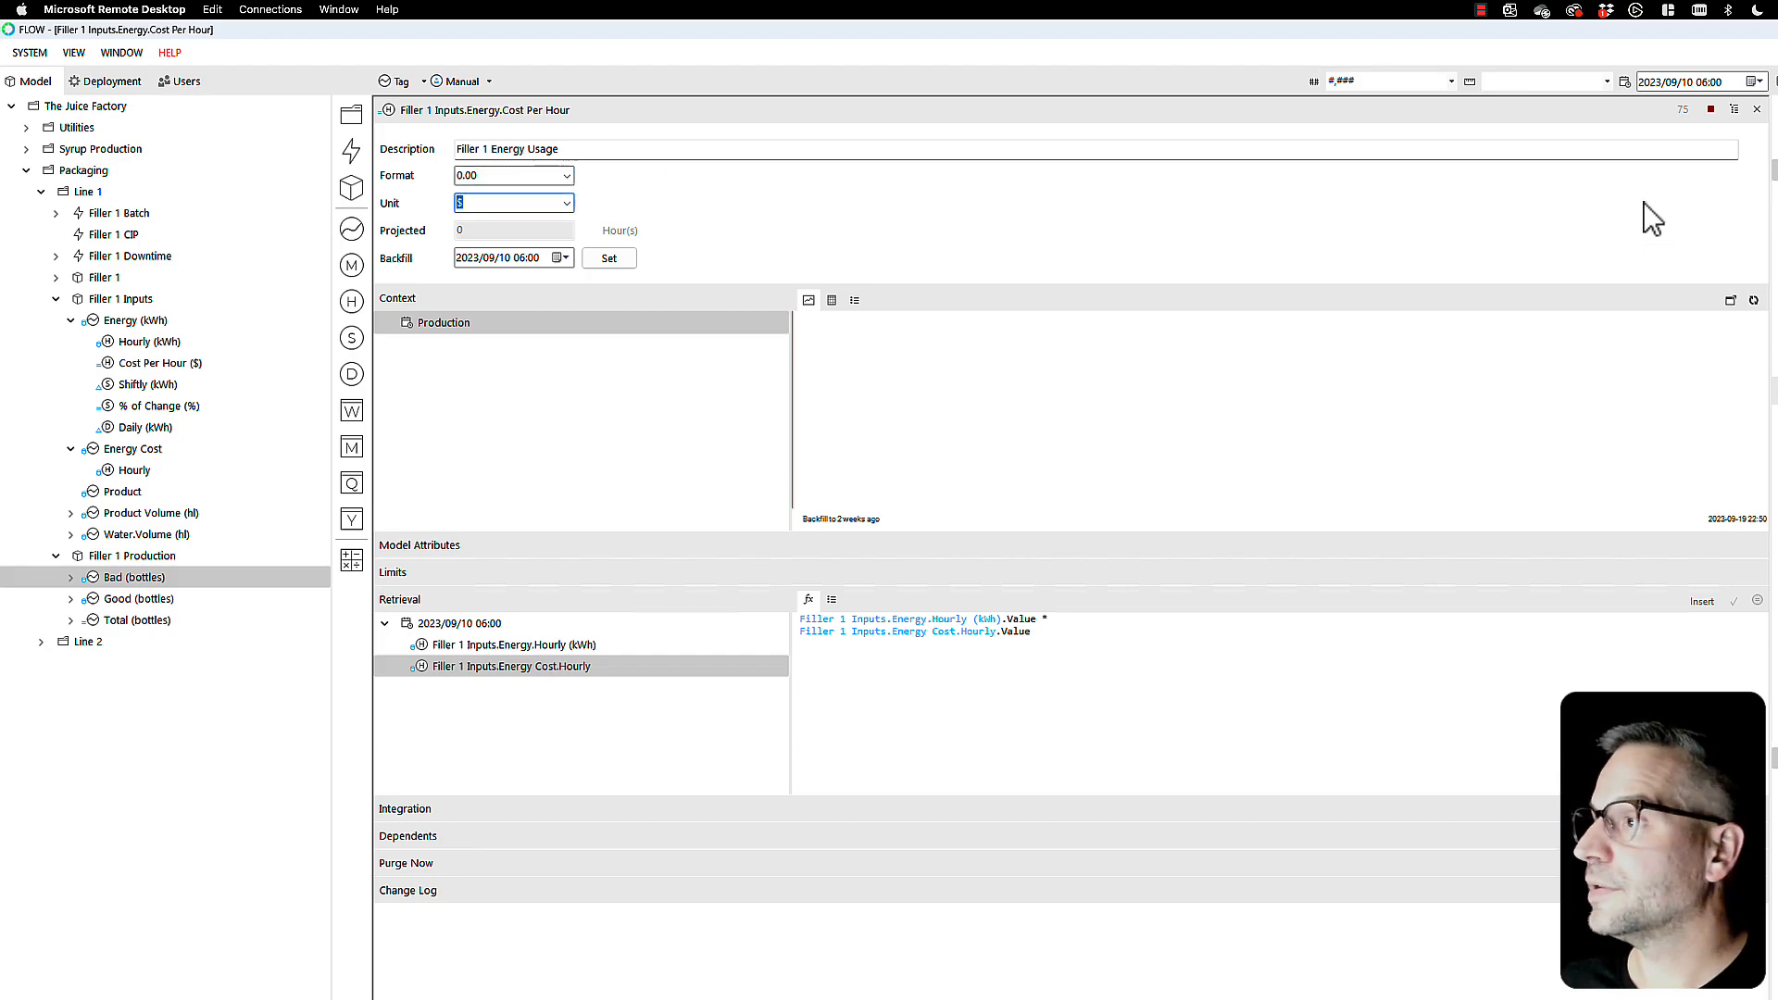
Step: Examine the refreshed hourly values of Cost Per Hour in table form
click(1753, 301)
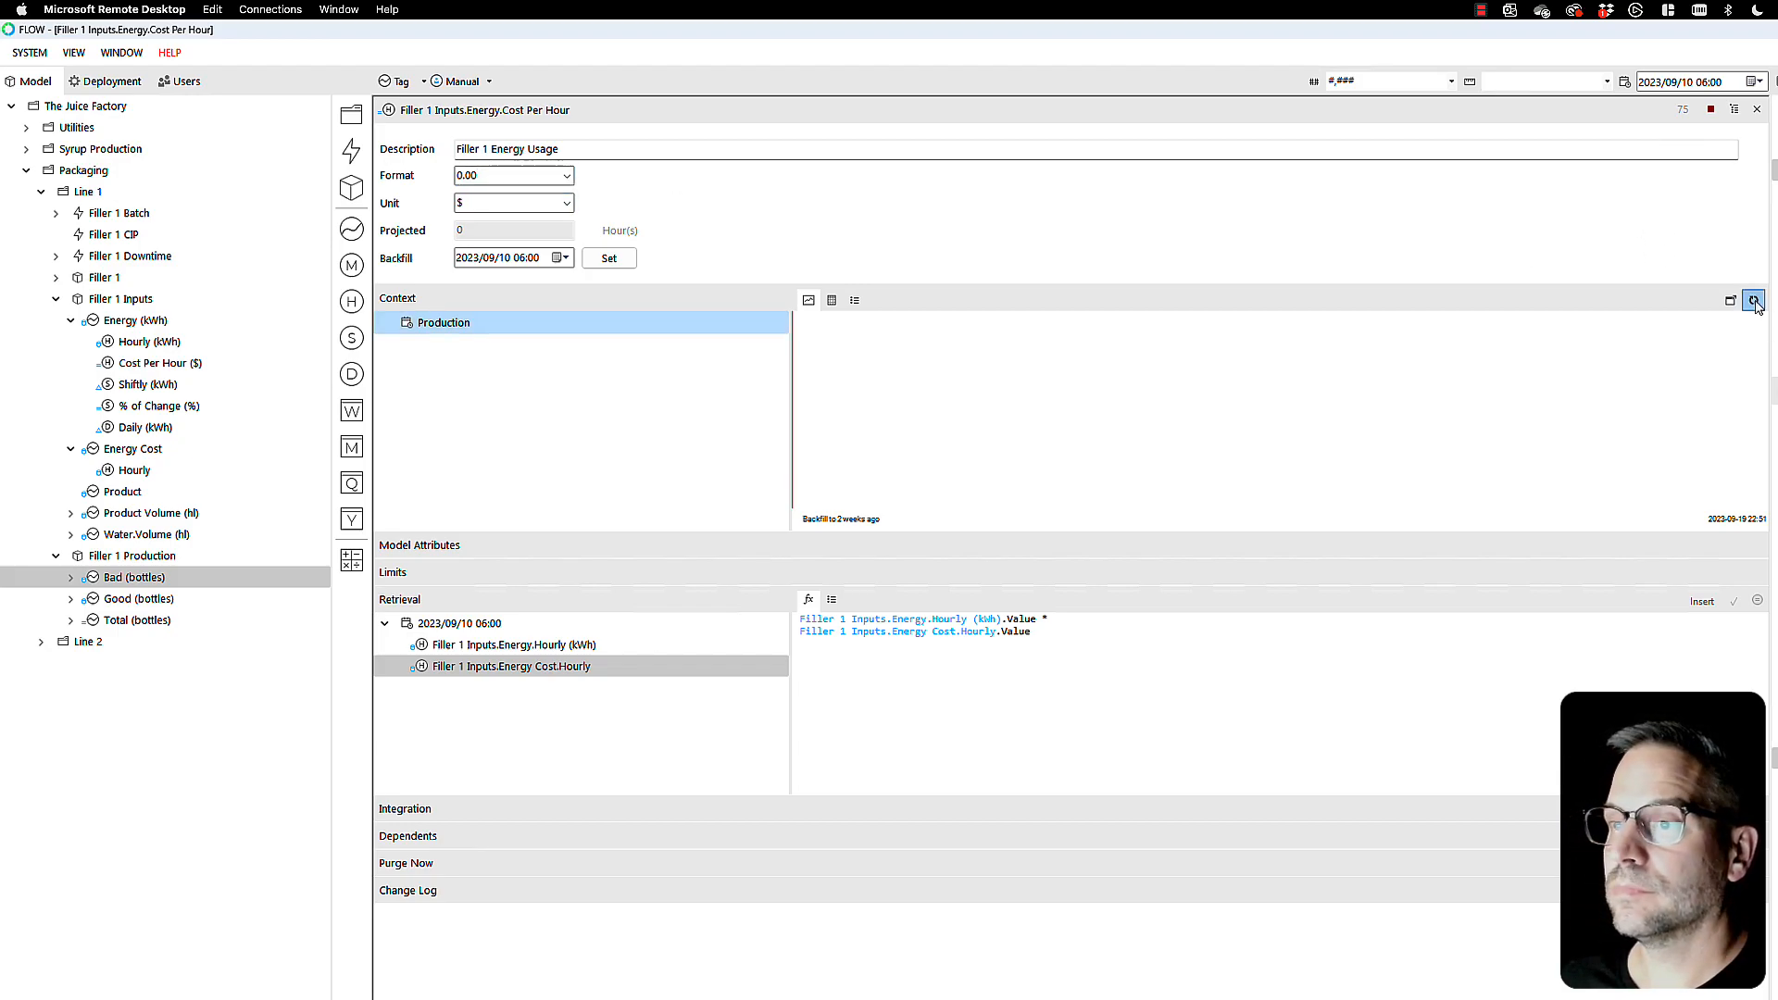
click(832, 301)
click(1754, 301)
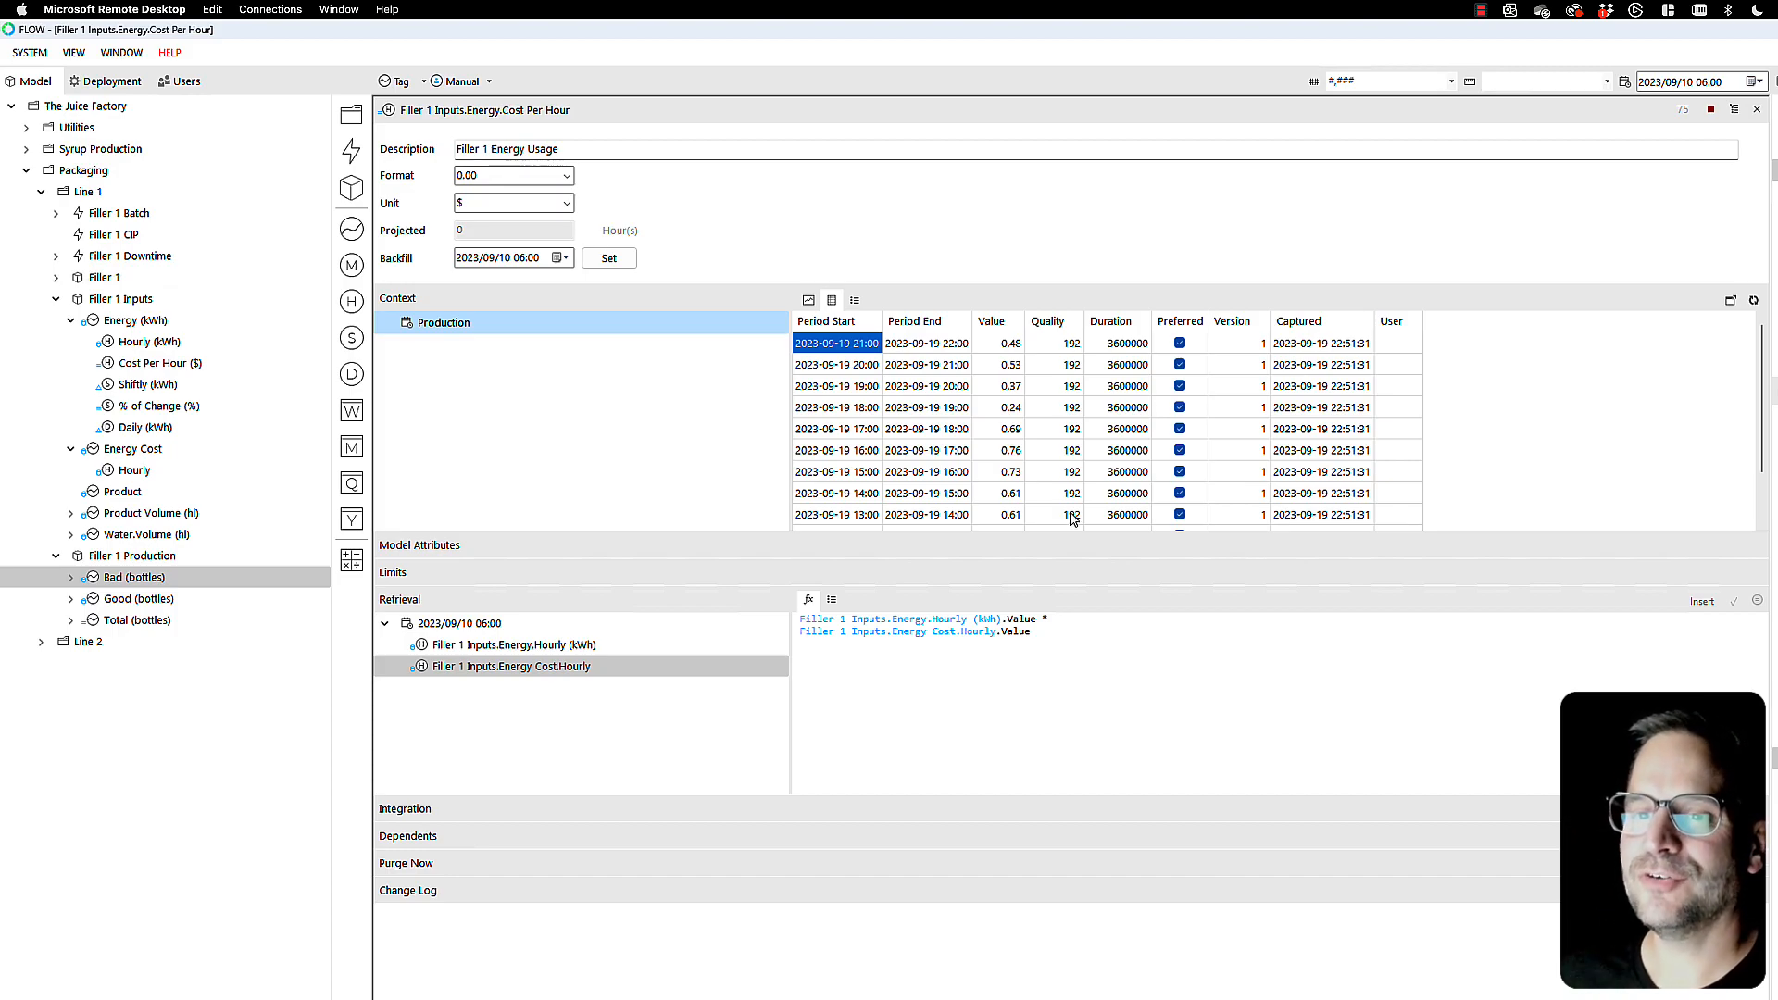
click(100, 578)
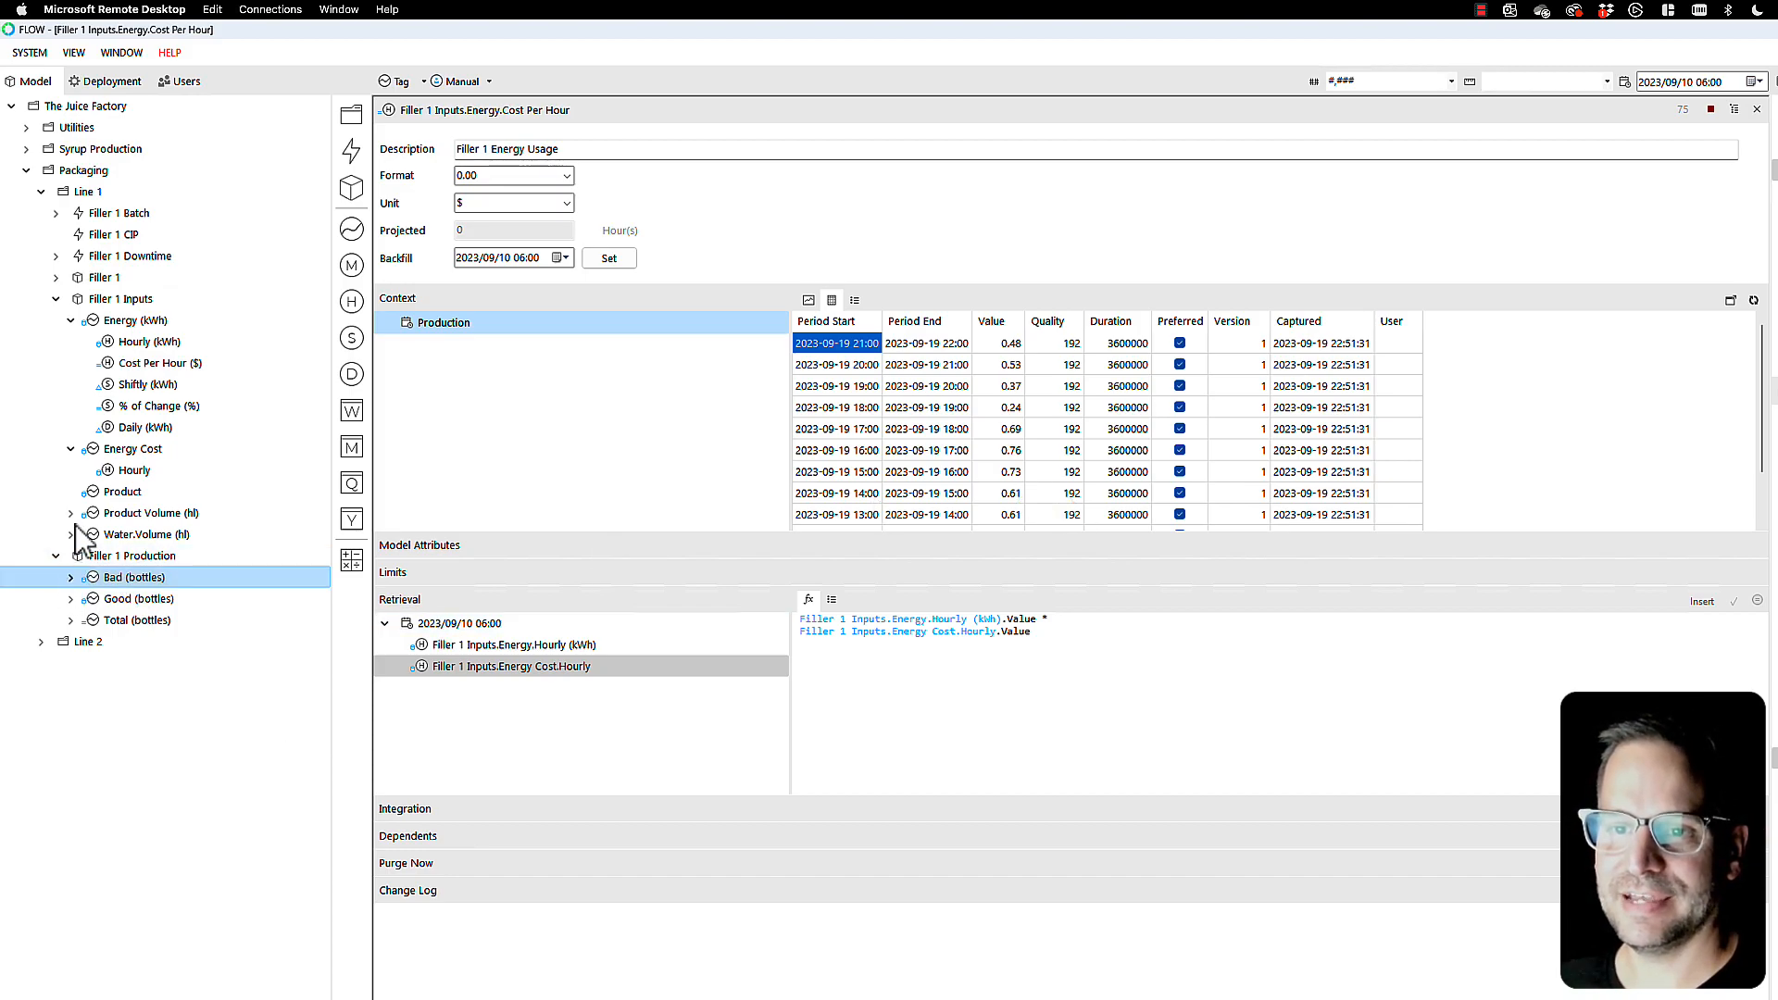
click(111, 472)
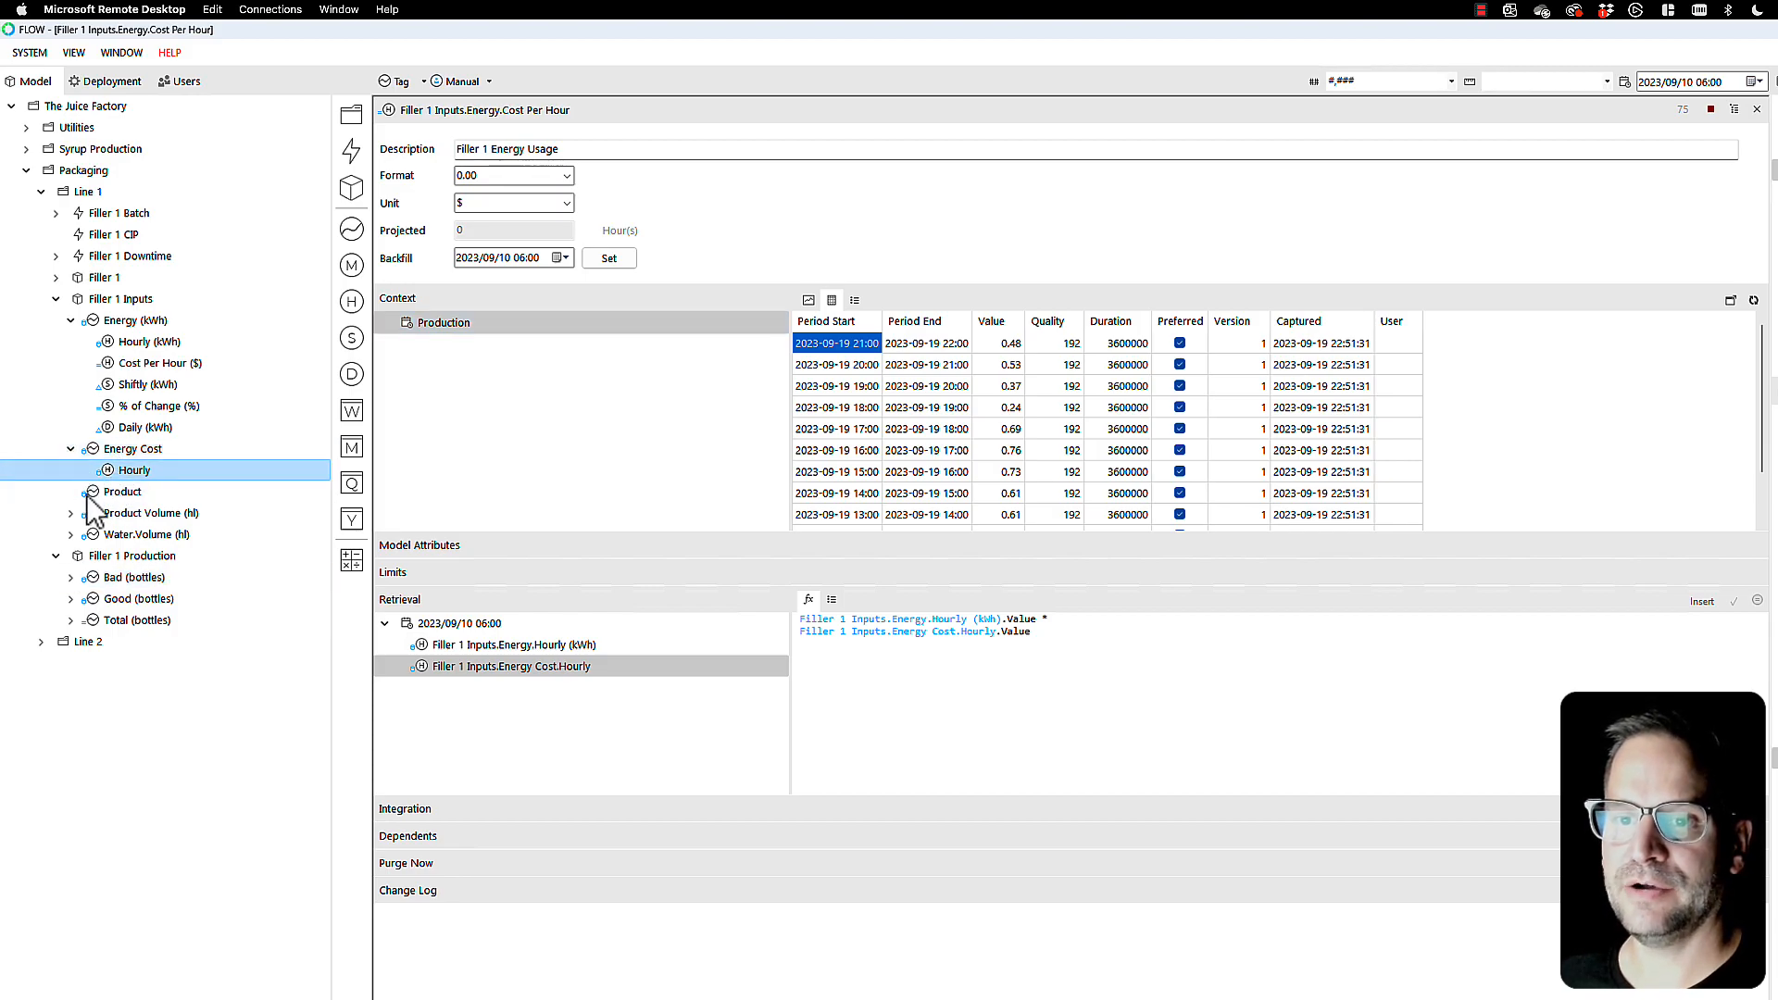
click(123, 365)
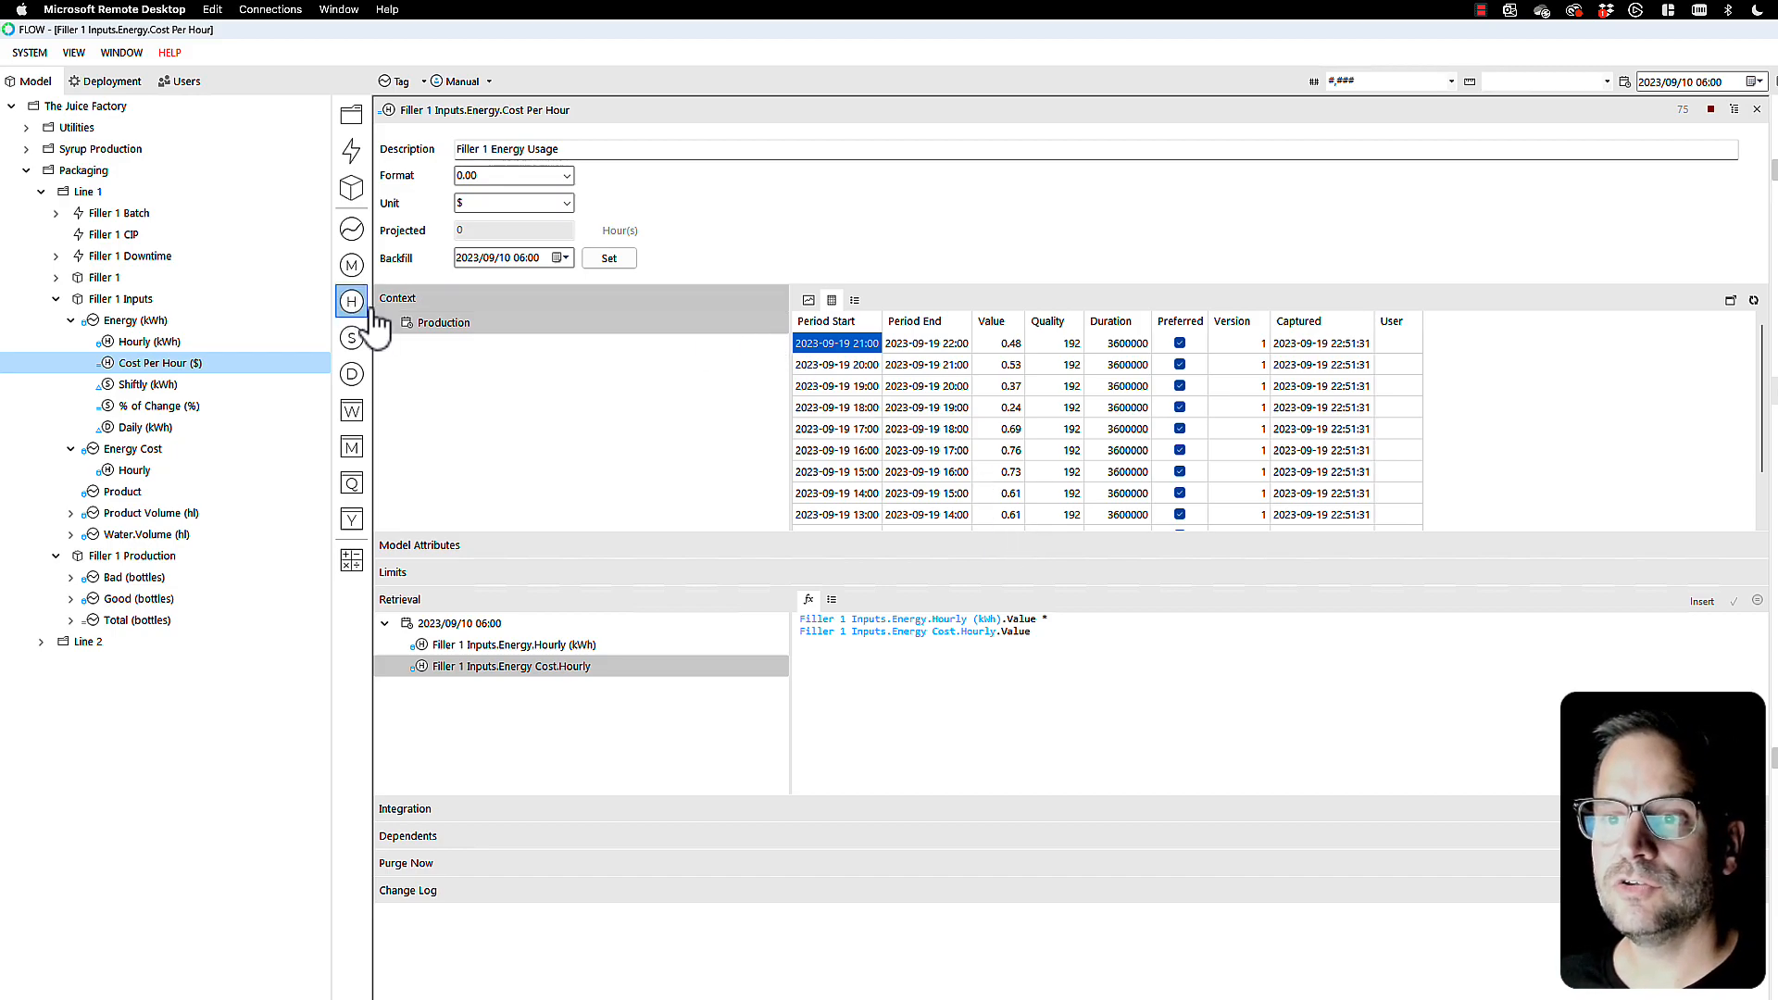
Step: Undeploy Cost Per Hour and add the Filler 1 Batch event with its Product attribute to the measure's context
click(1711, 110)
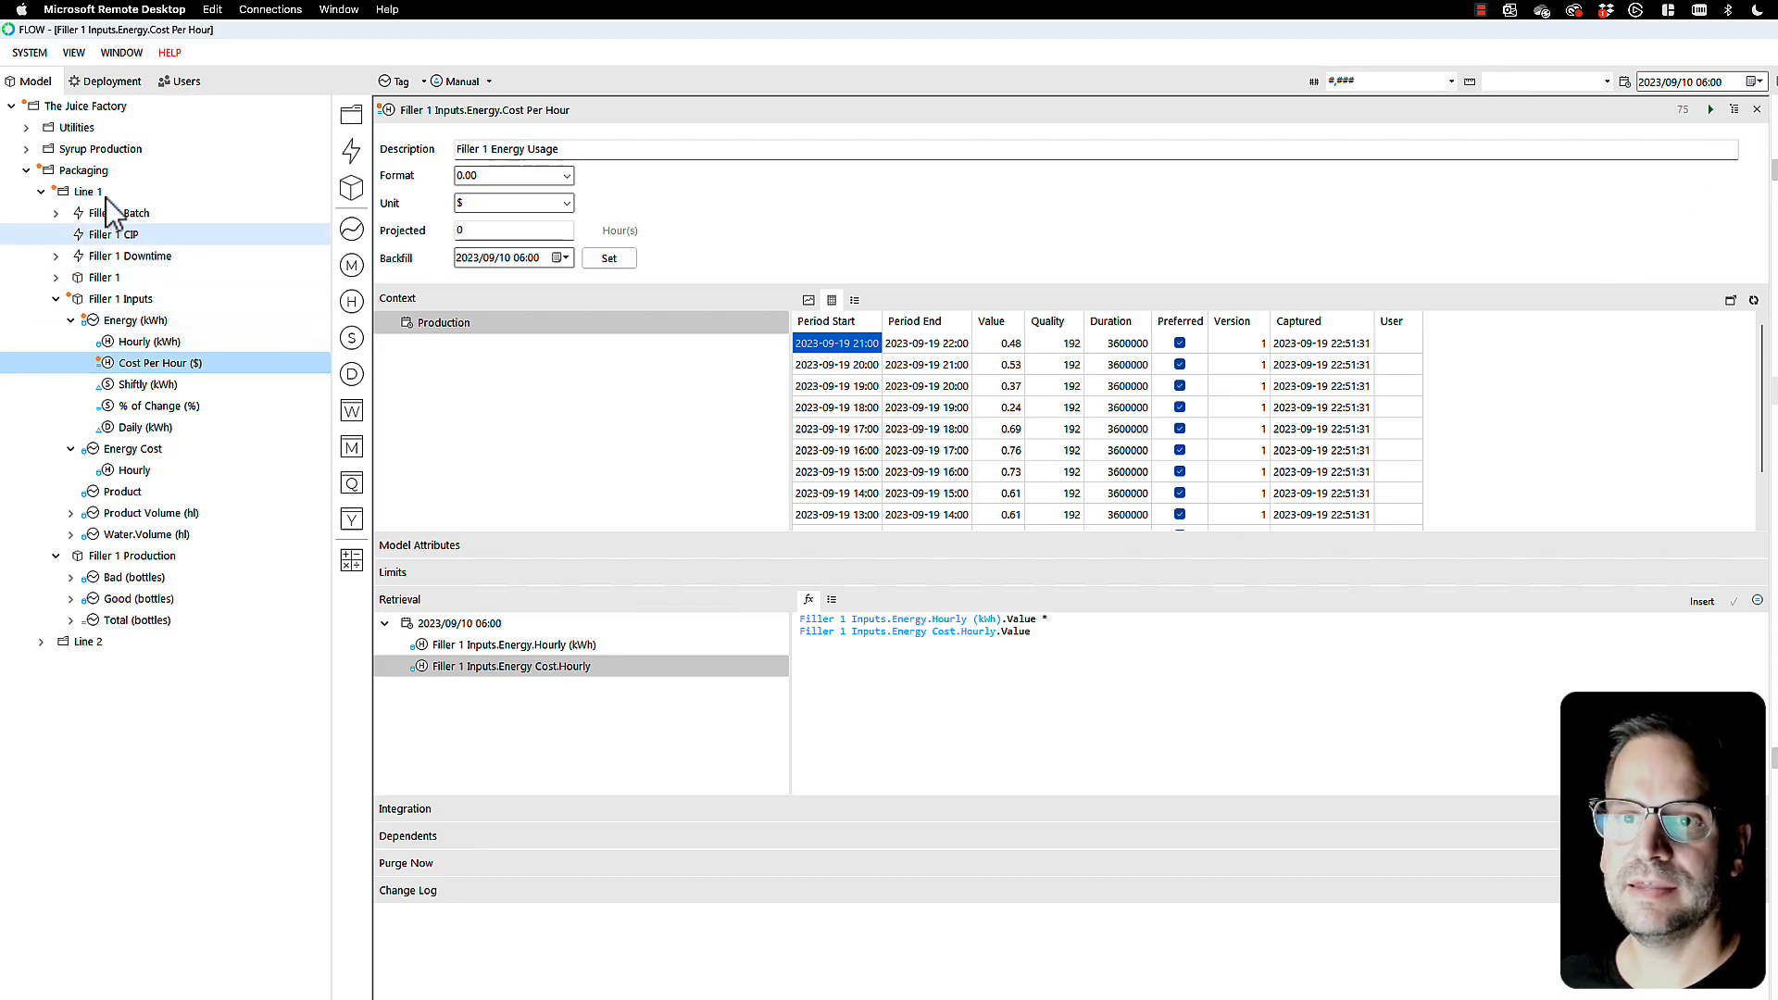
click(55, 213)
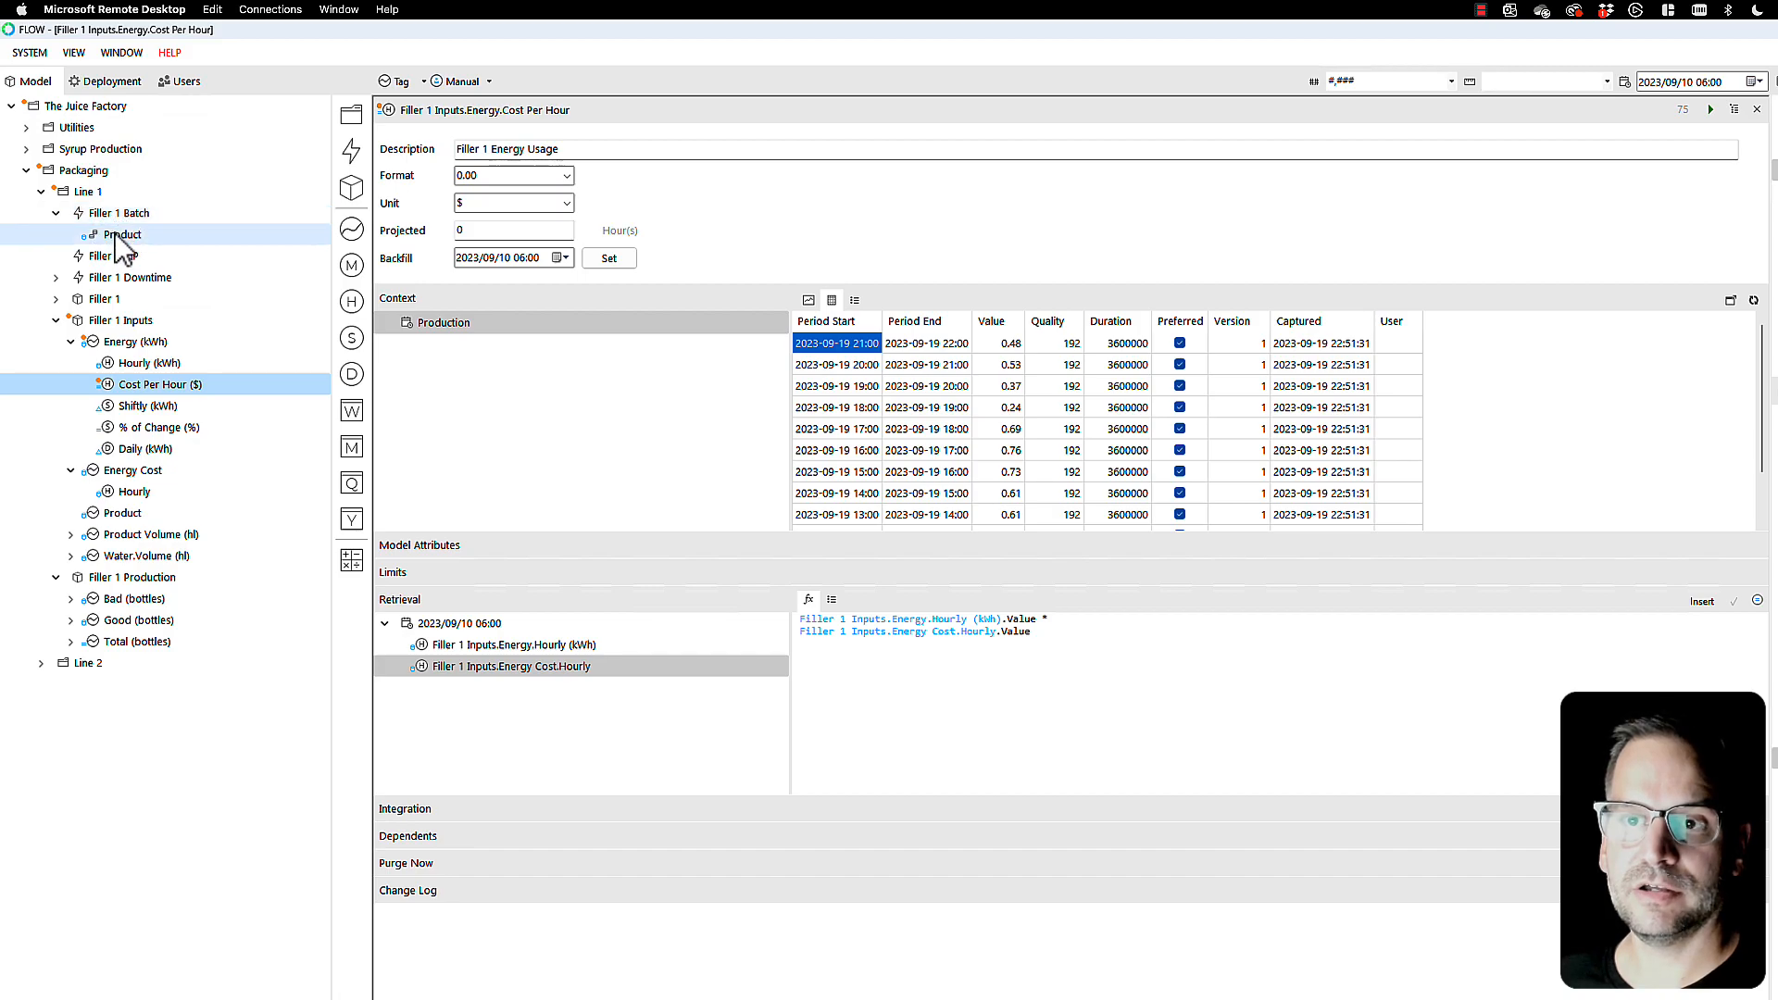
drag(88, 215, 449, 352)
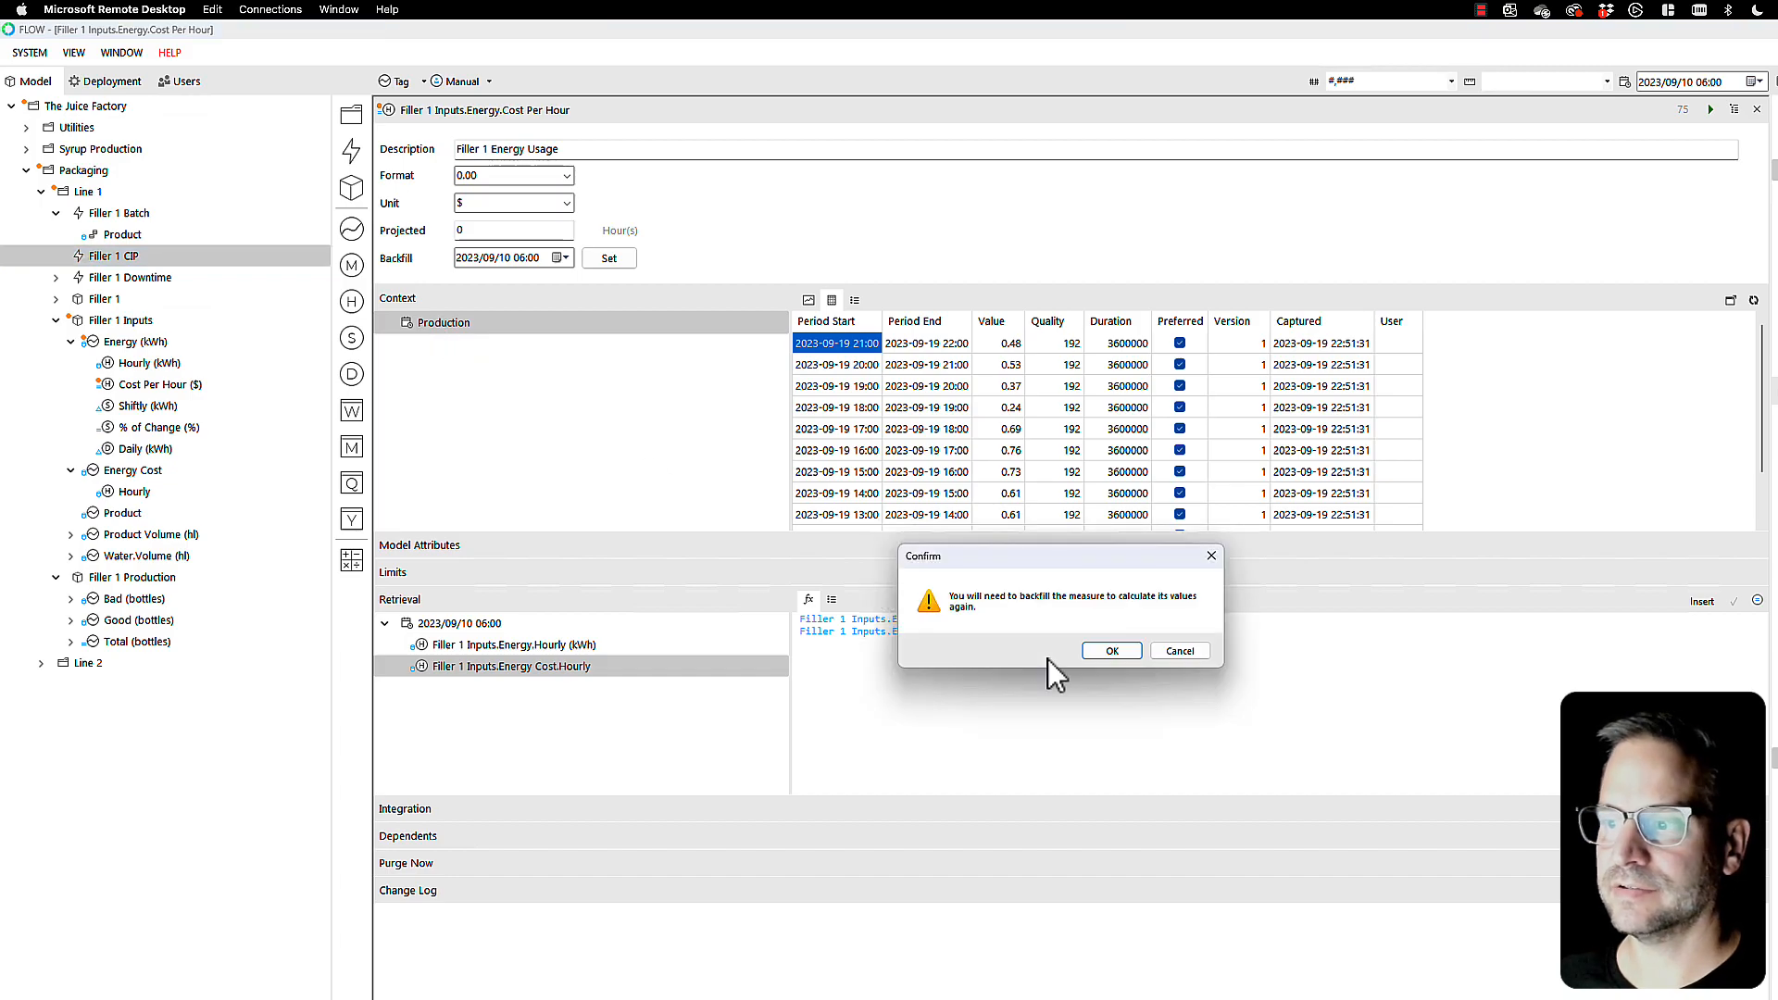
click(1120, 654)
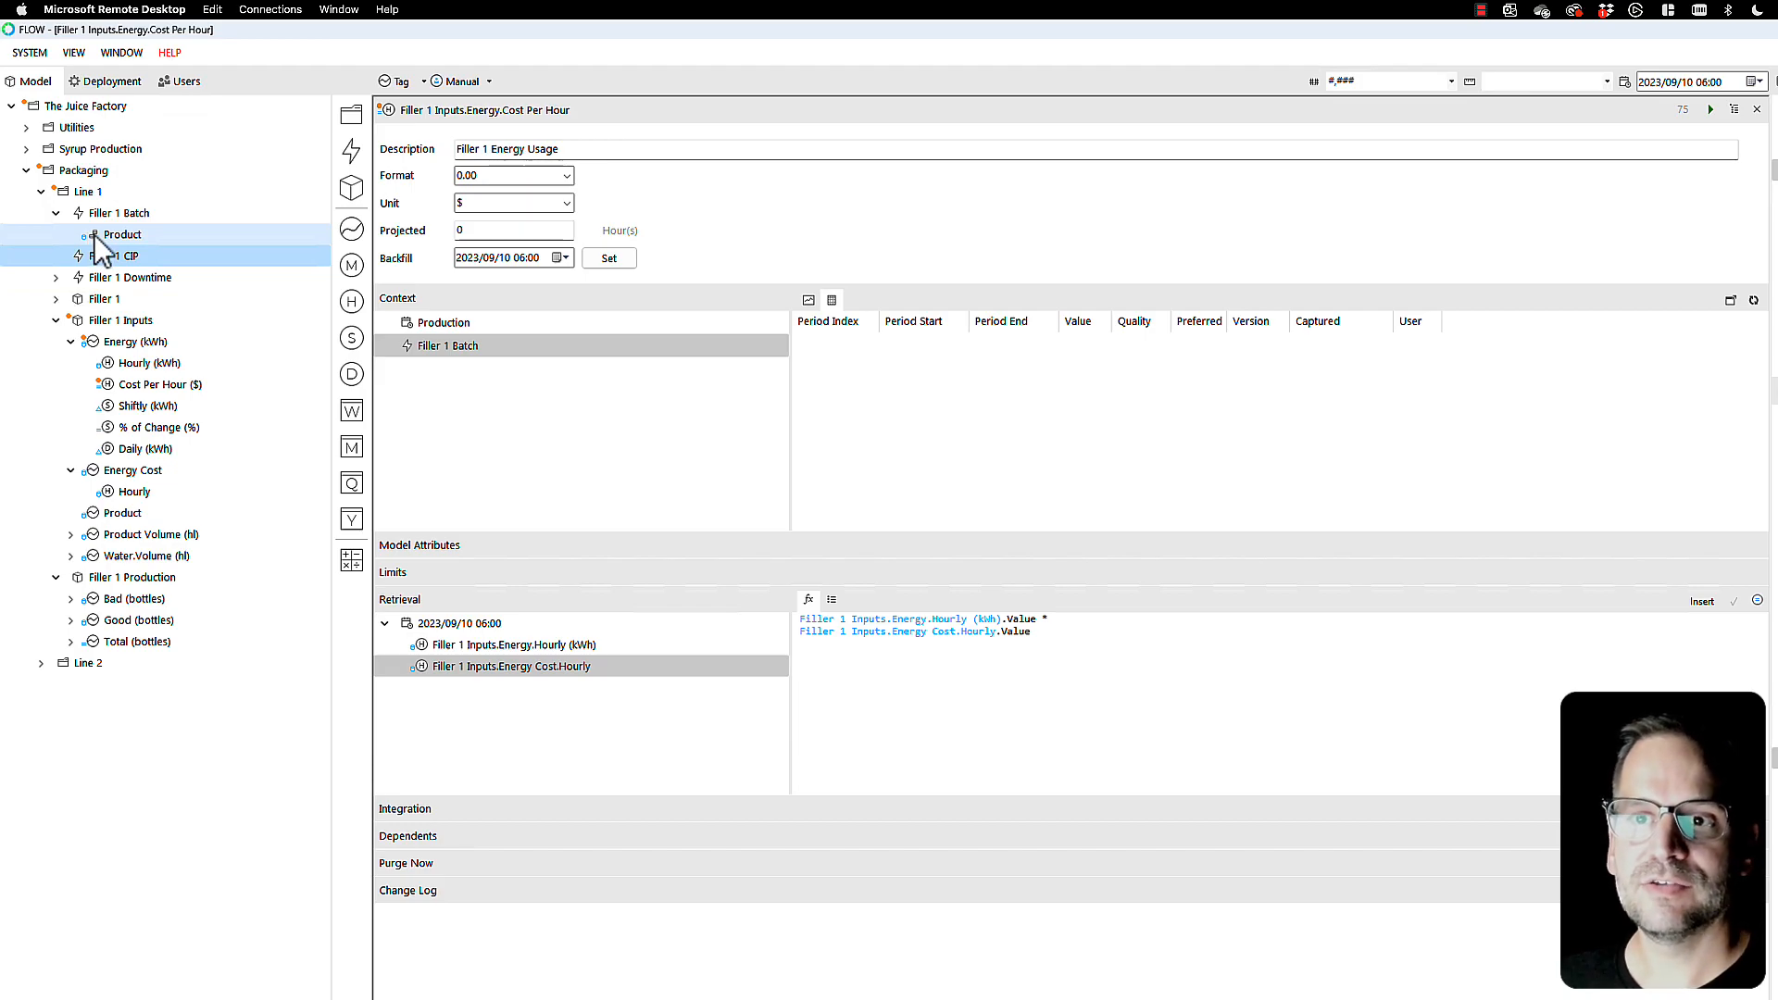
drag(103, 299, 455, 352)
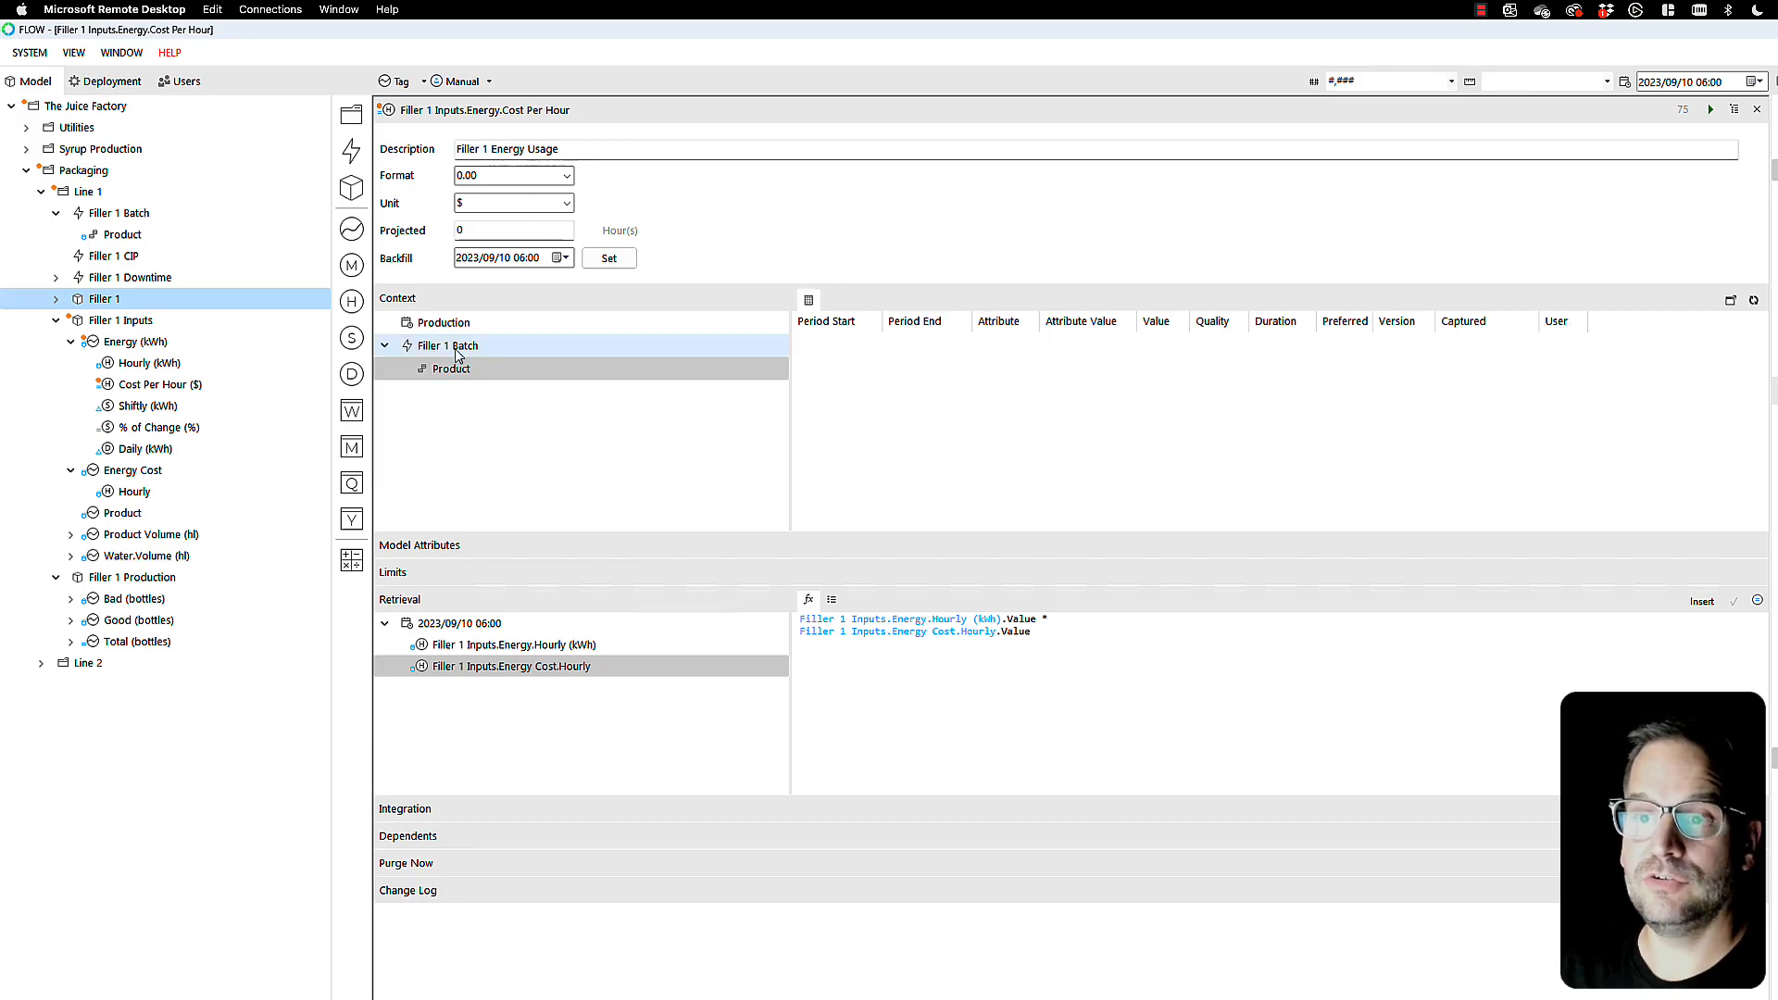
Step: Backfill Cost Per Hour from 2023/09/10 06:00 and redeploy it, refreshing the values in its Production context
click(597, 261)
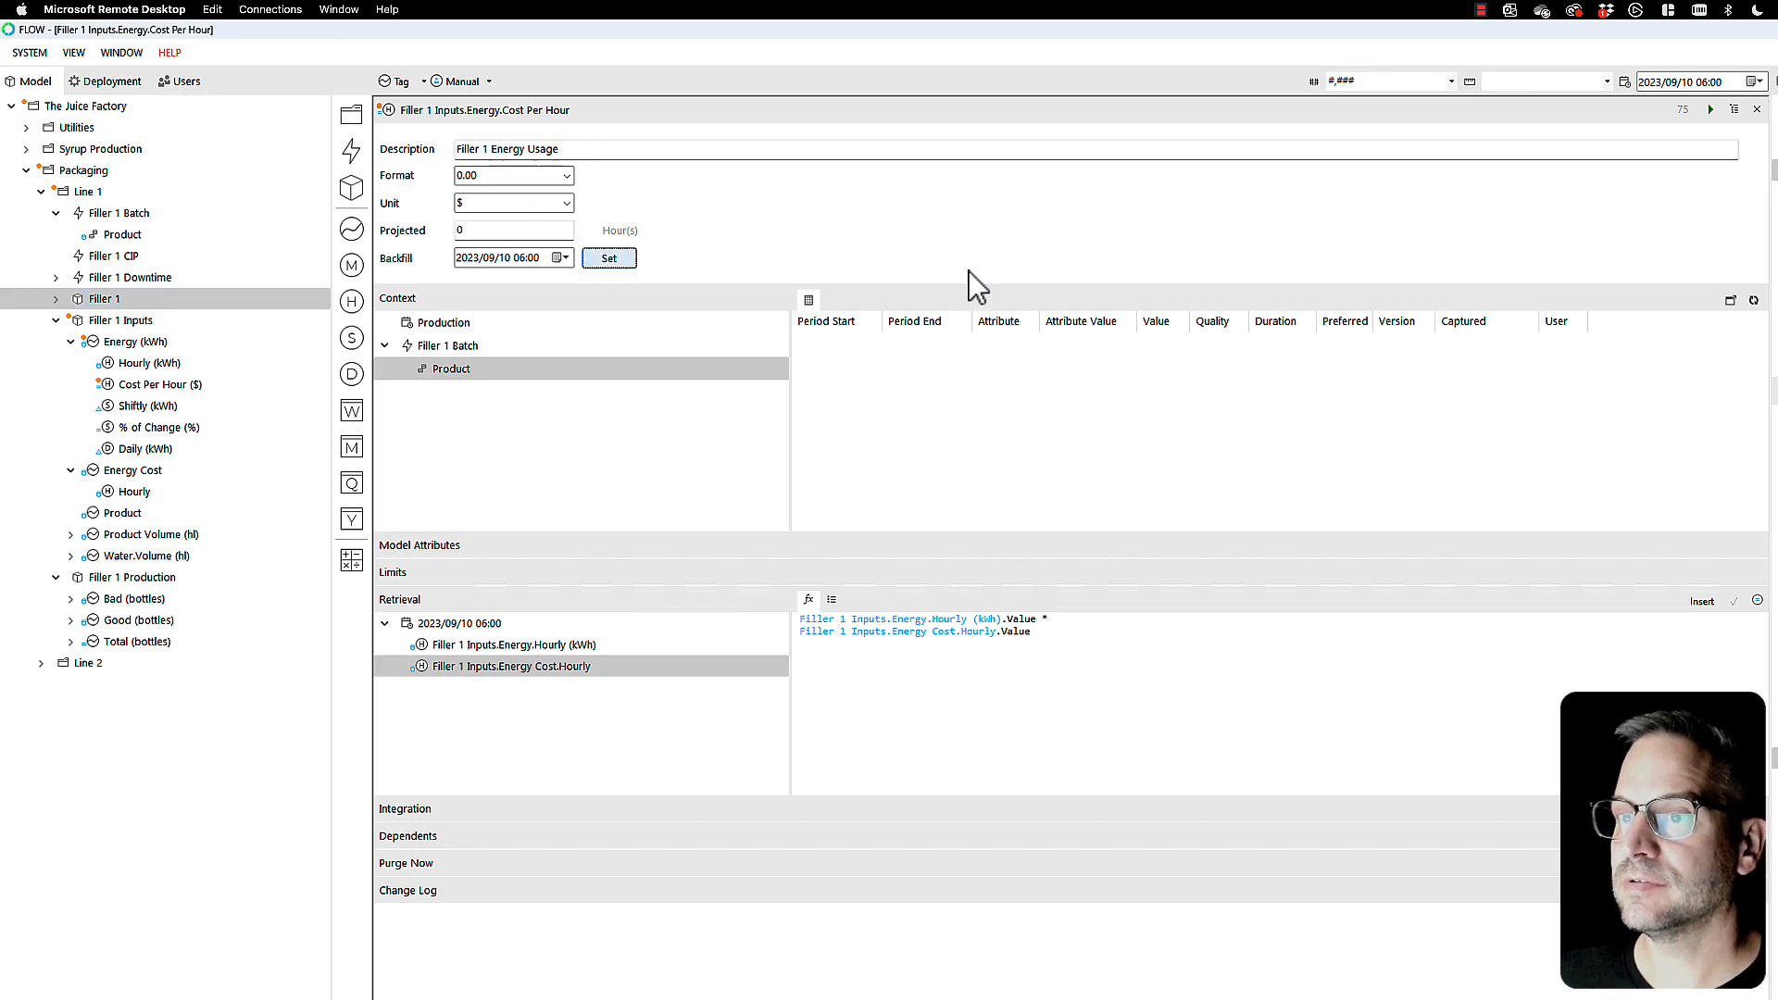
click(1712, 109)
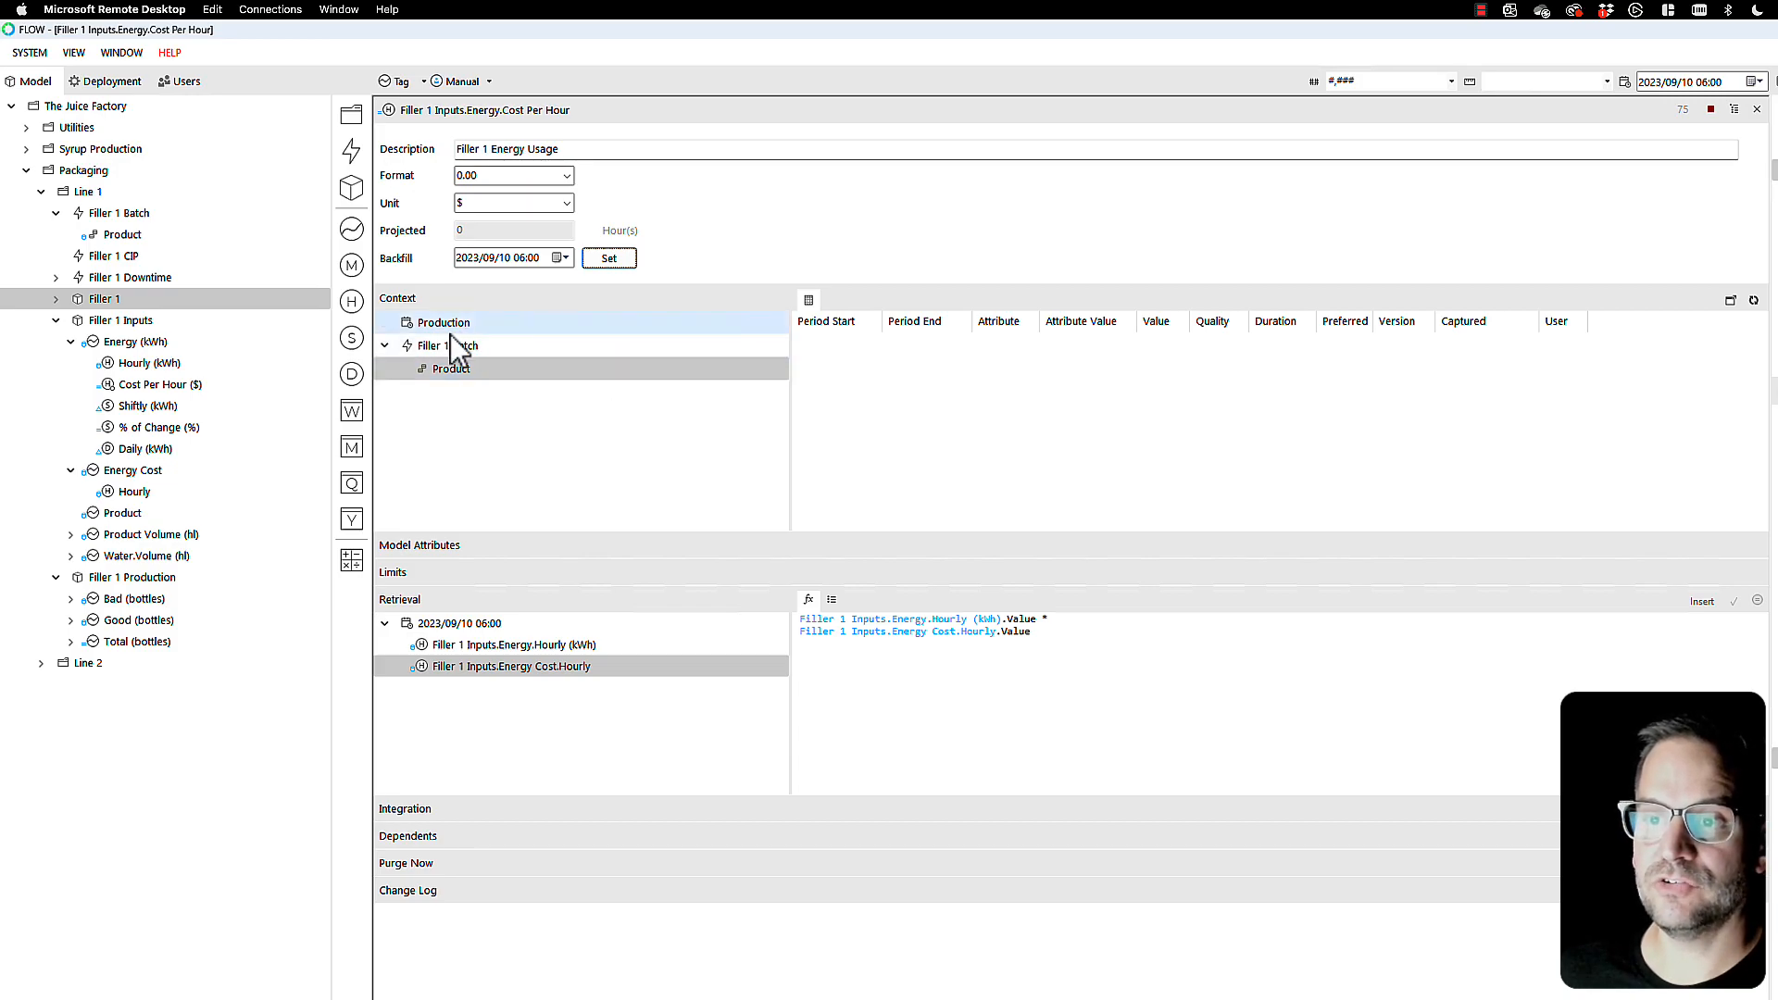
click(447, 330)
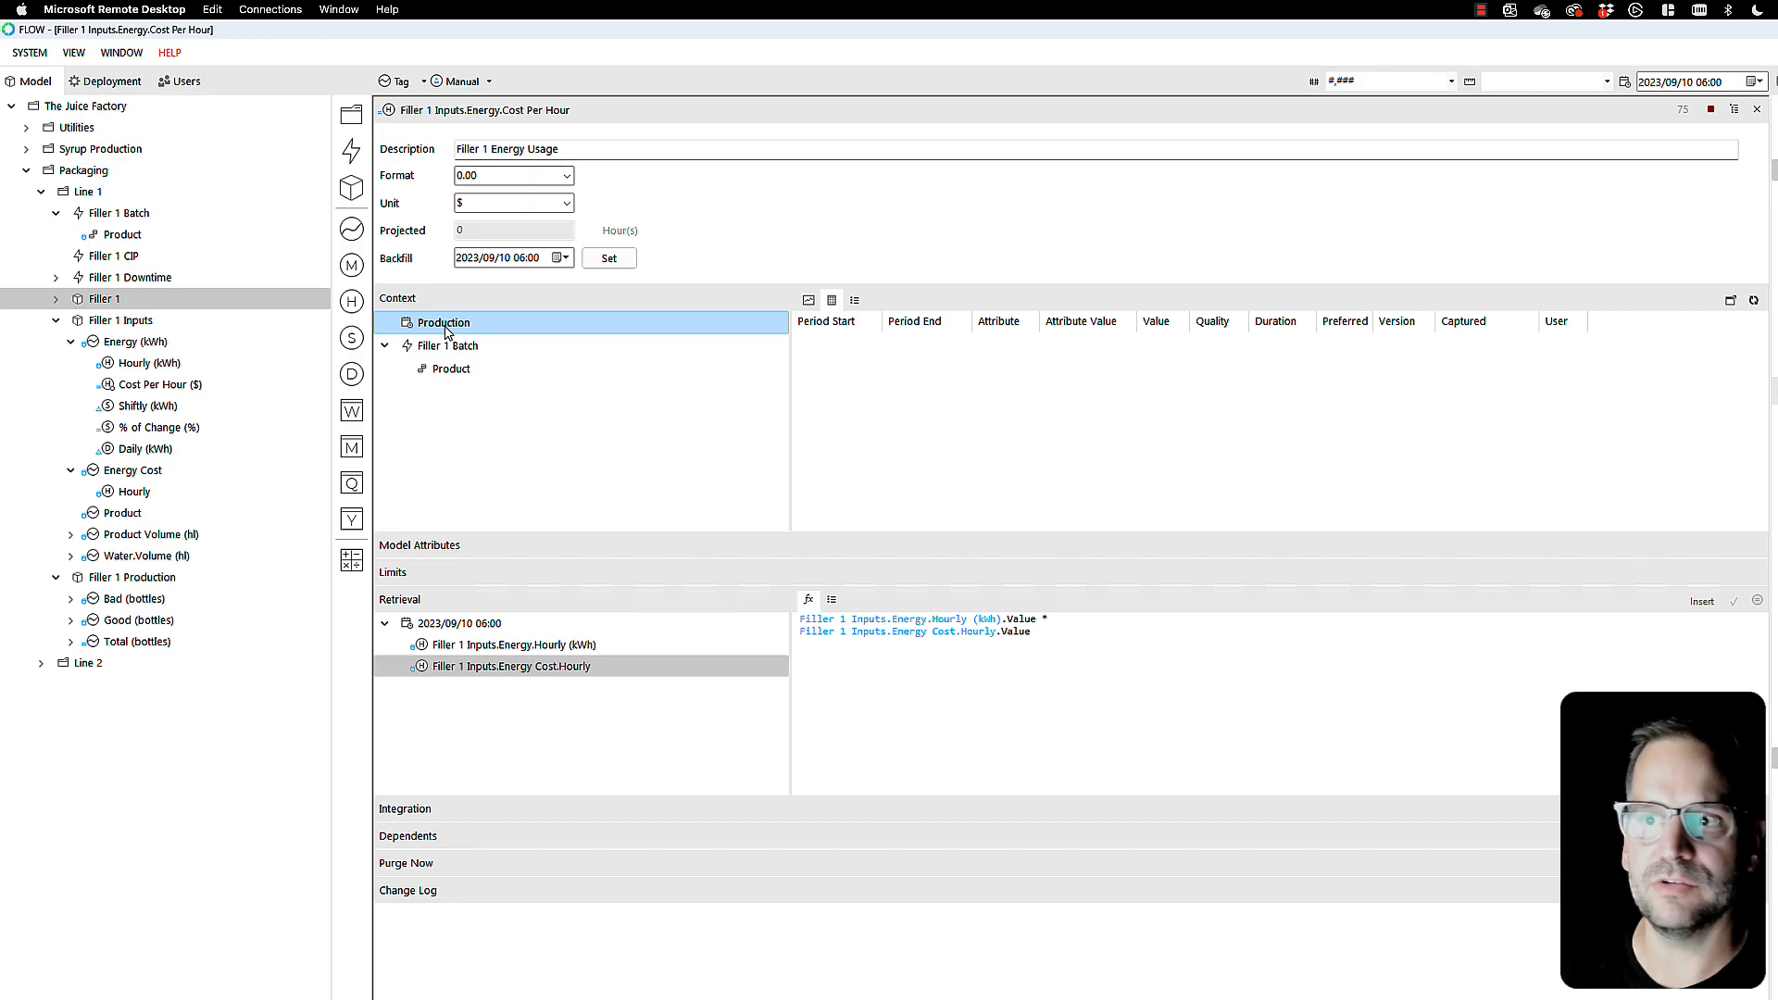
click(1753, 300)
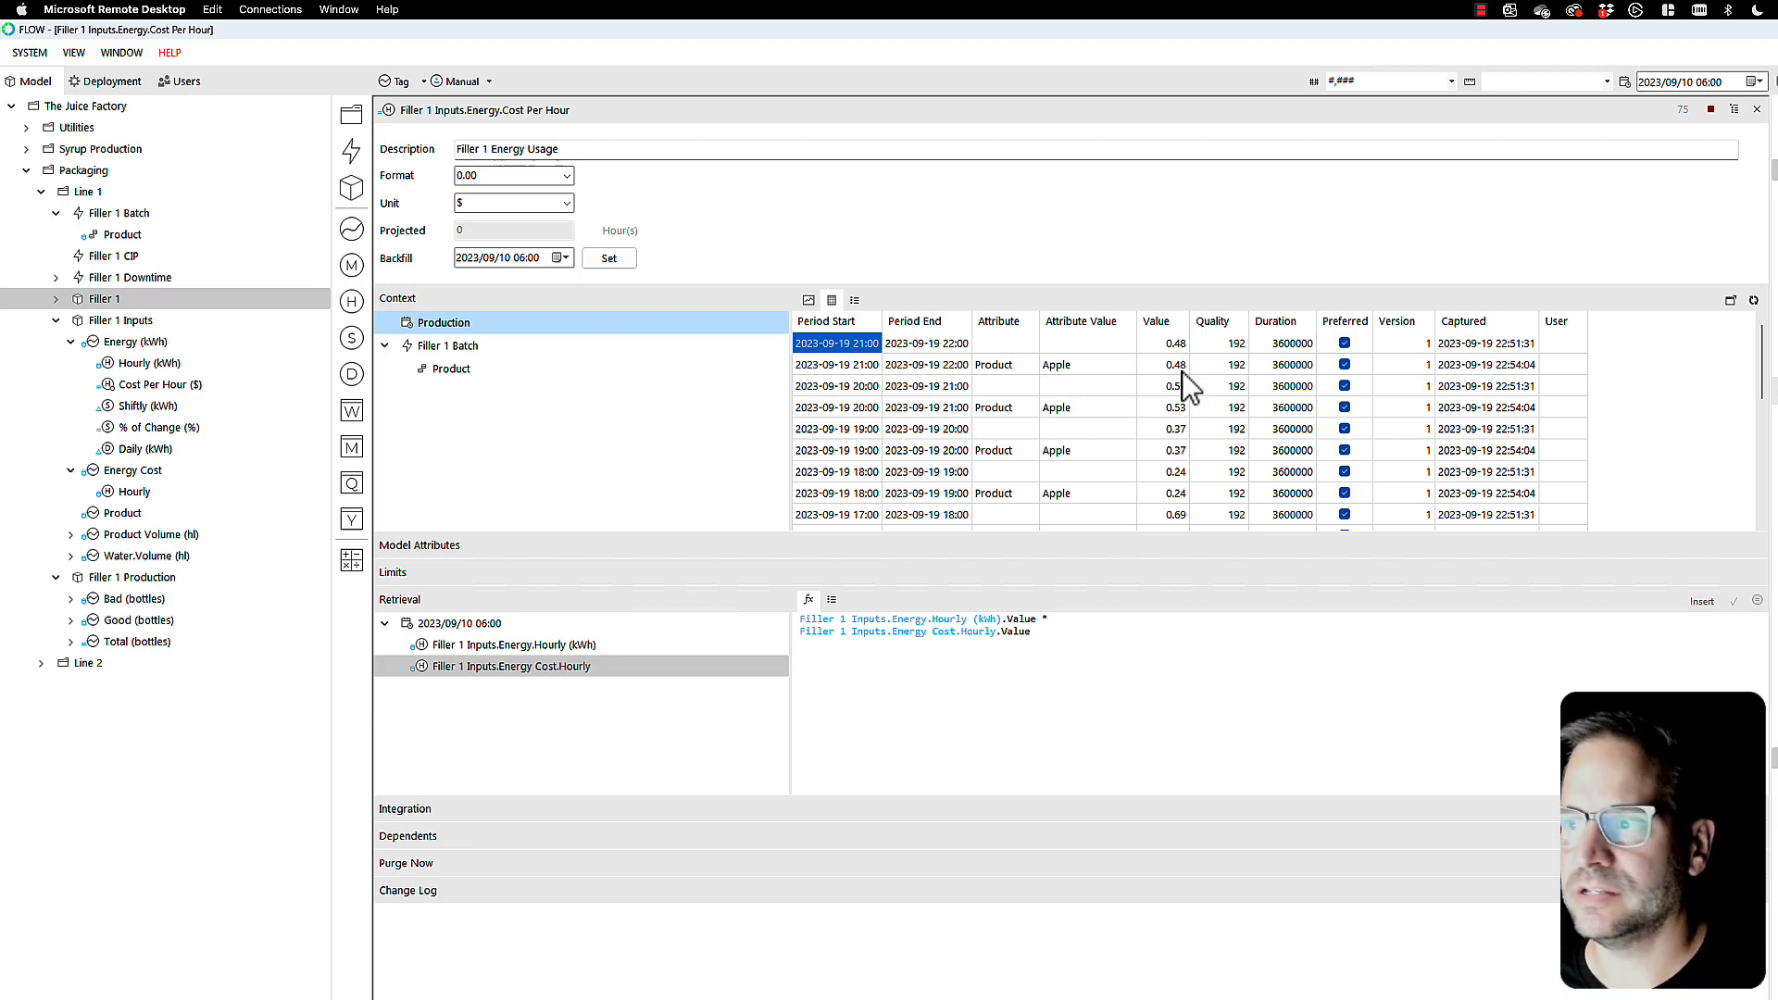
Step: Create a daily measure named Cost Per Day from the Cost Per Hour measure
click(135, 383)
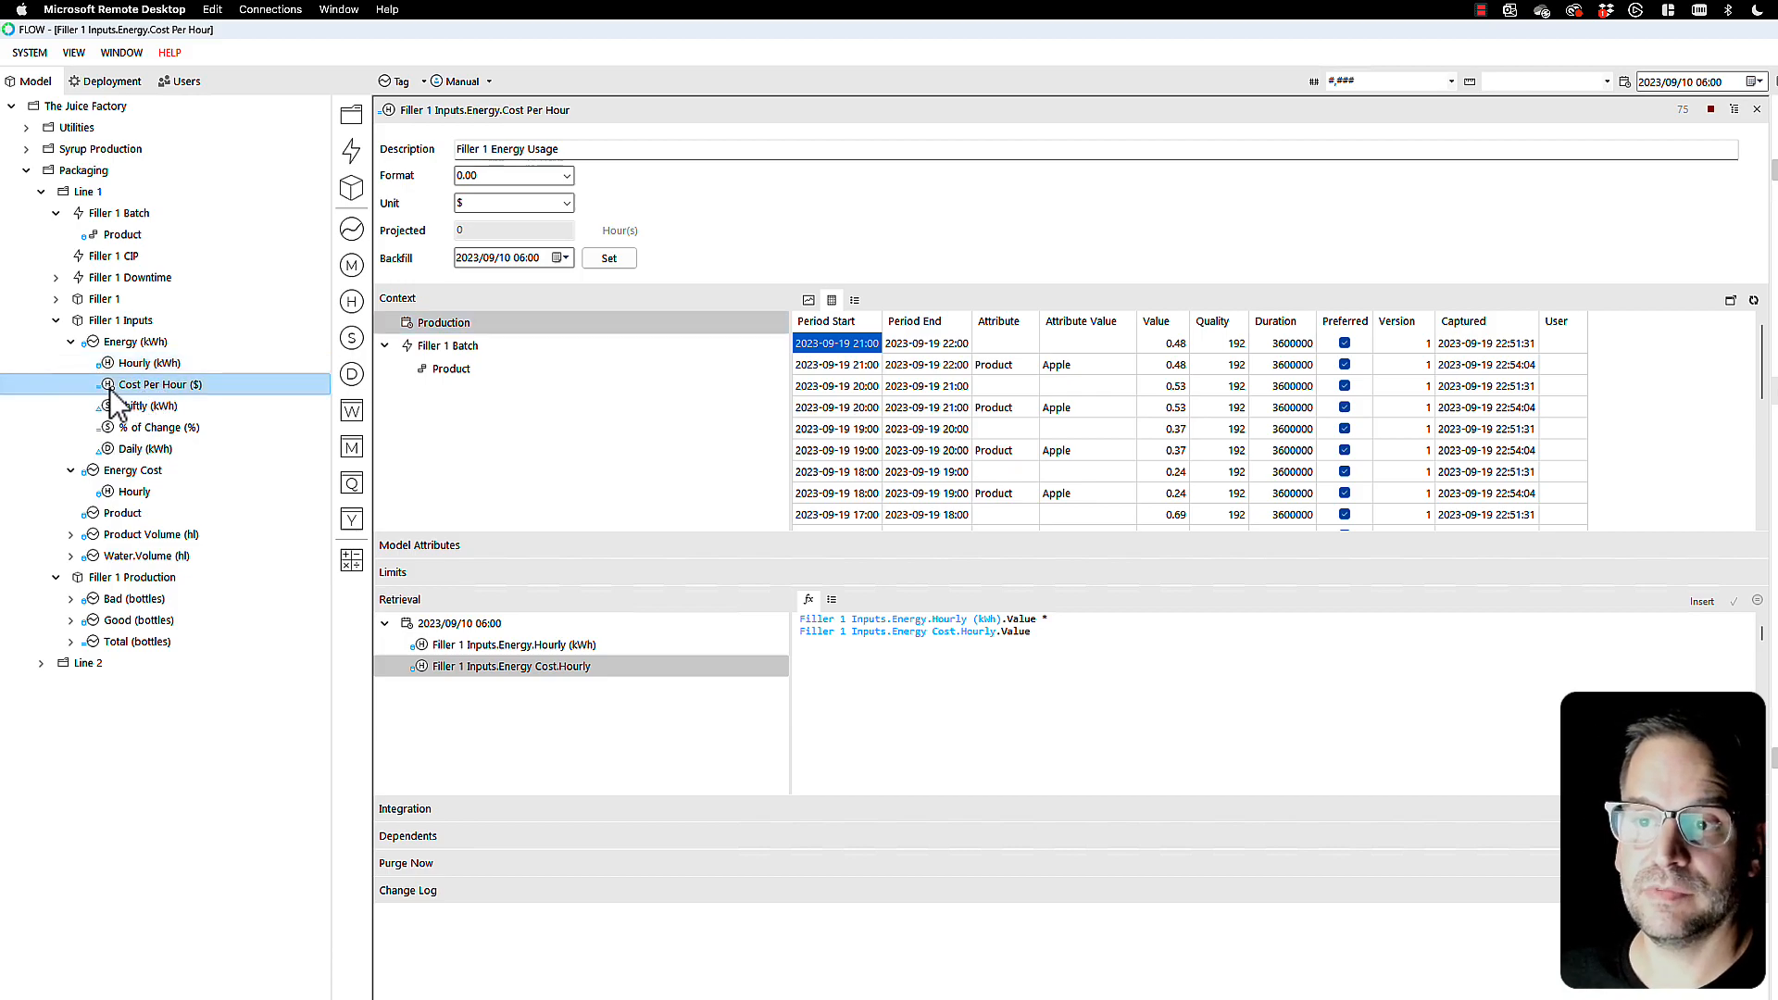
drag(113, 397, 359, 380)
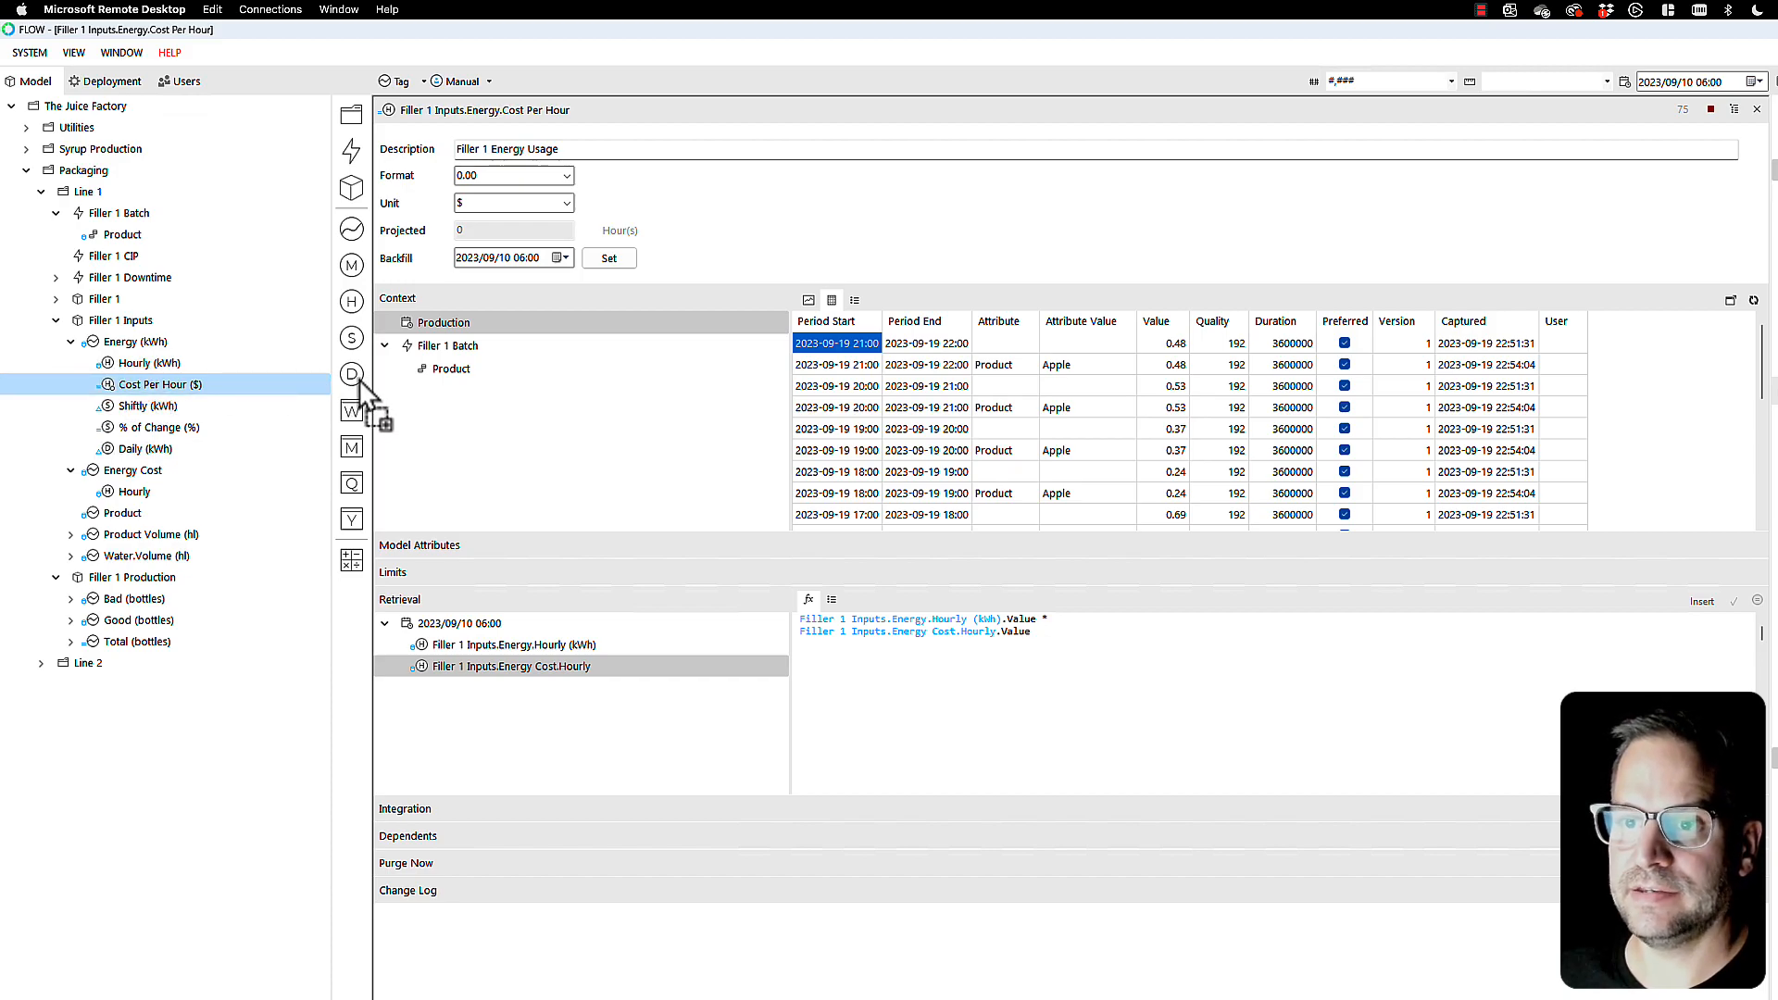
key(BackSpace)
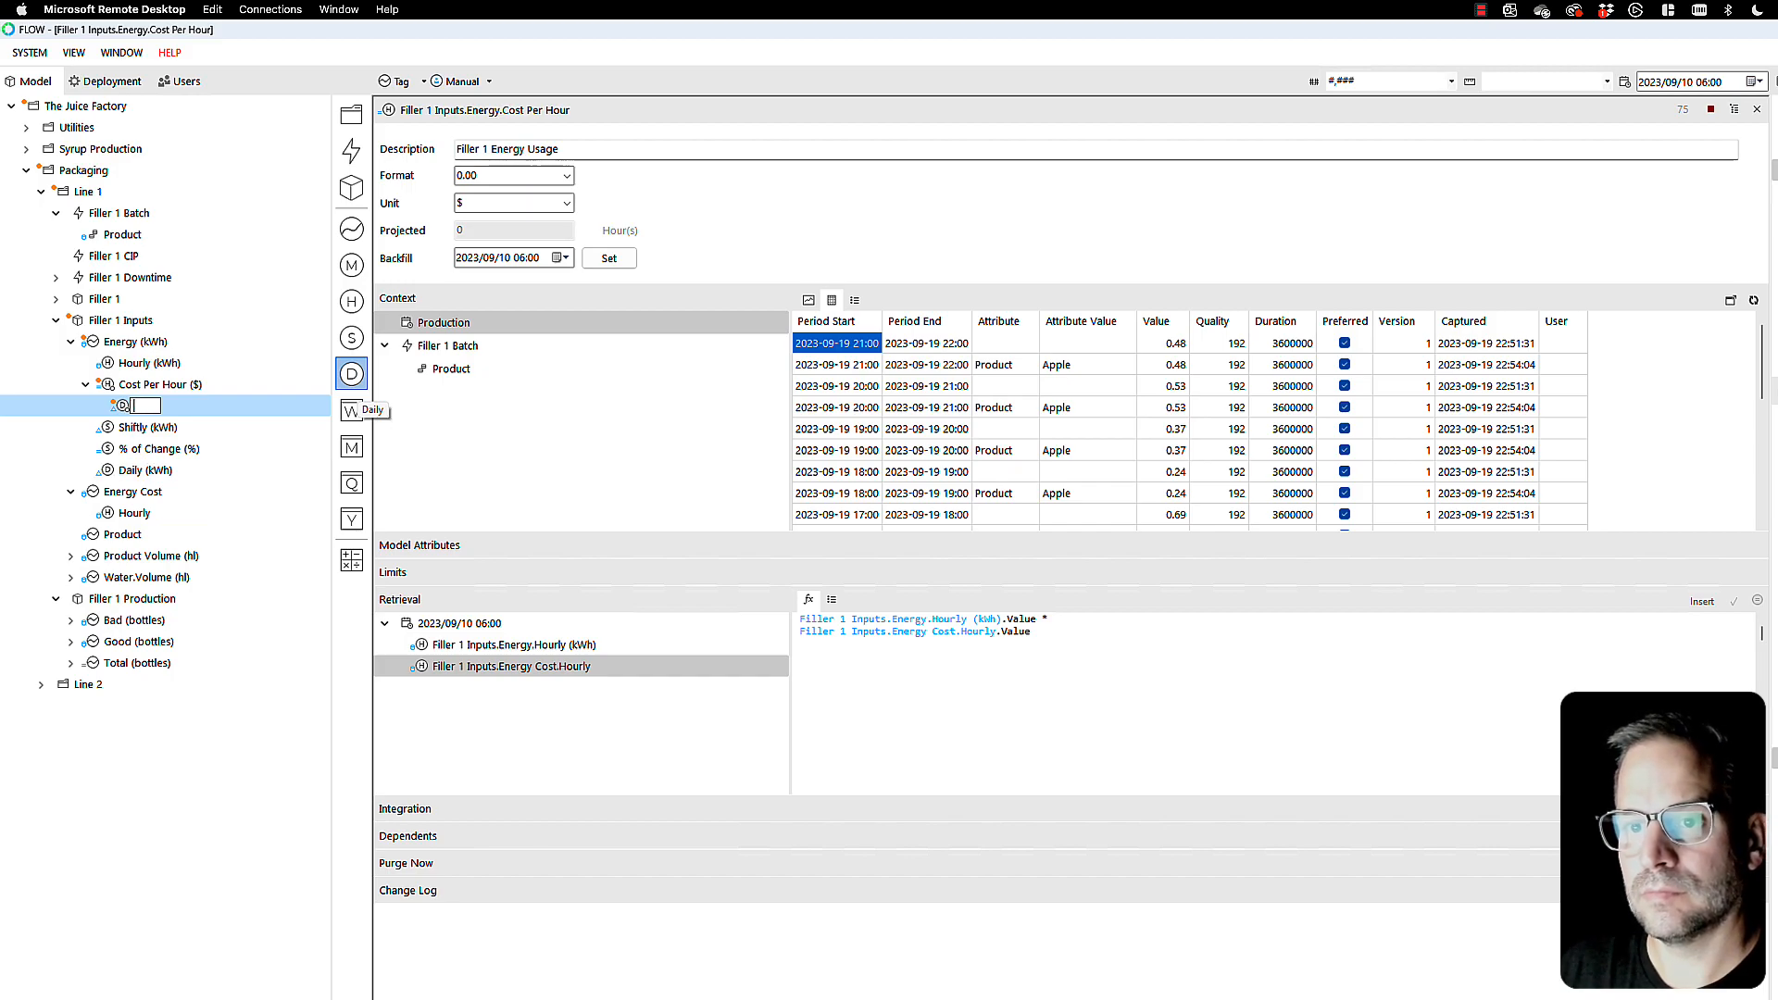
text(Cost Per Day ($))
key(Return)
Step: Create a weekly measure named Cost Per Week from the Cost Per Day measure
drag(131, 406, 356, 421)
text(Cost Per Week ($))
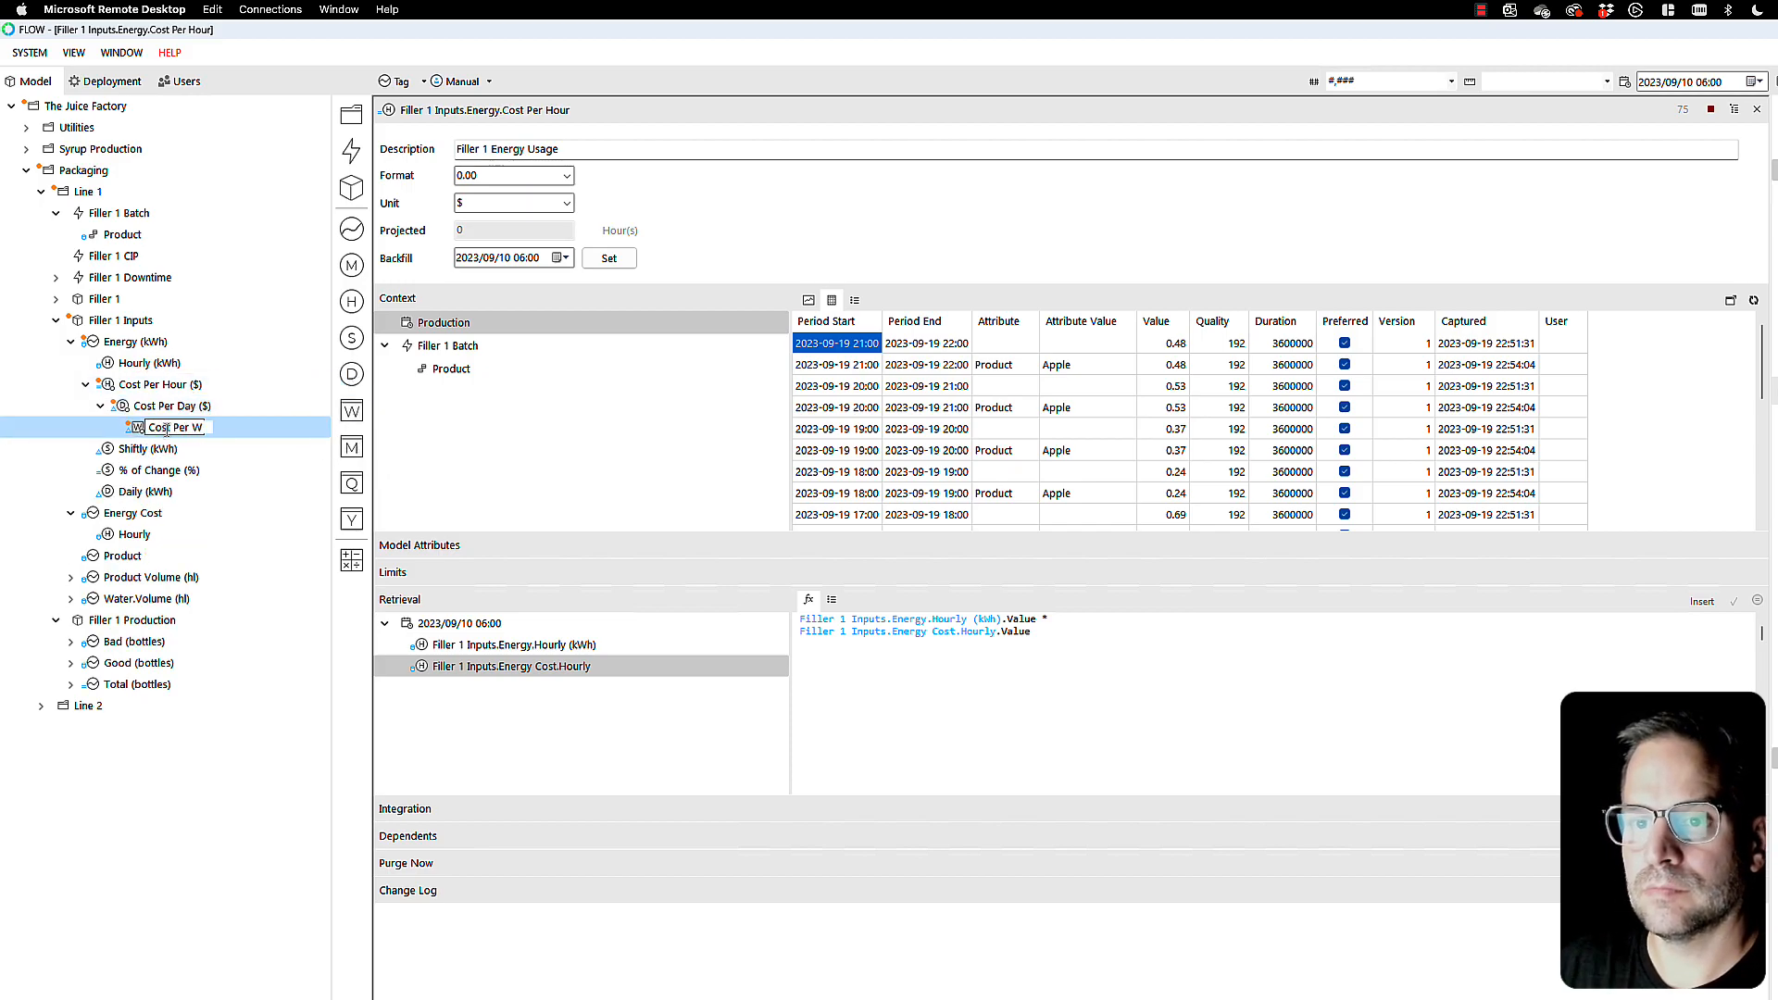
key(Return)
Step: Move Cost Per Day and Cost Per Week directly under the Energy (kWh) measure of Filler 1 Inputs
drag(142, 426, 125, 350)
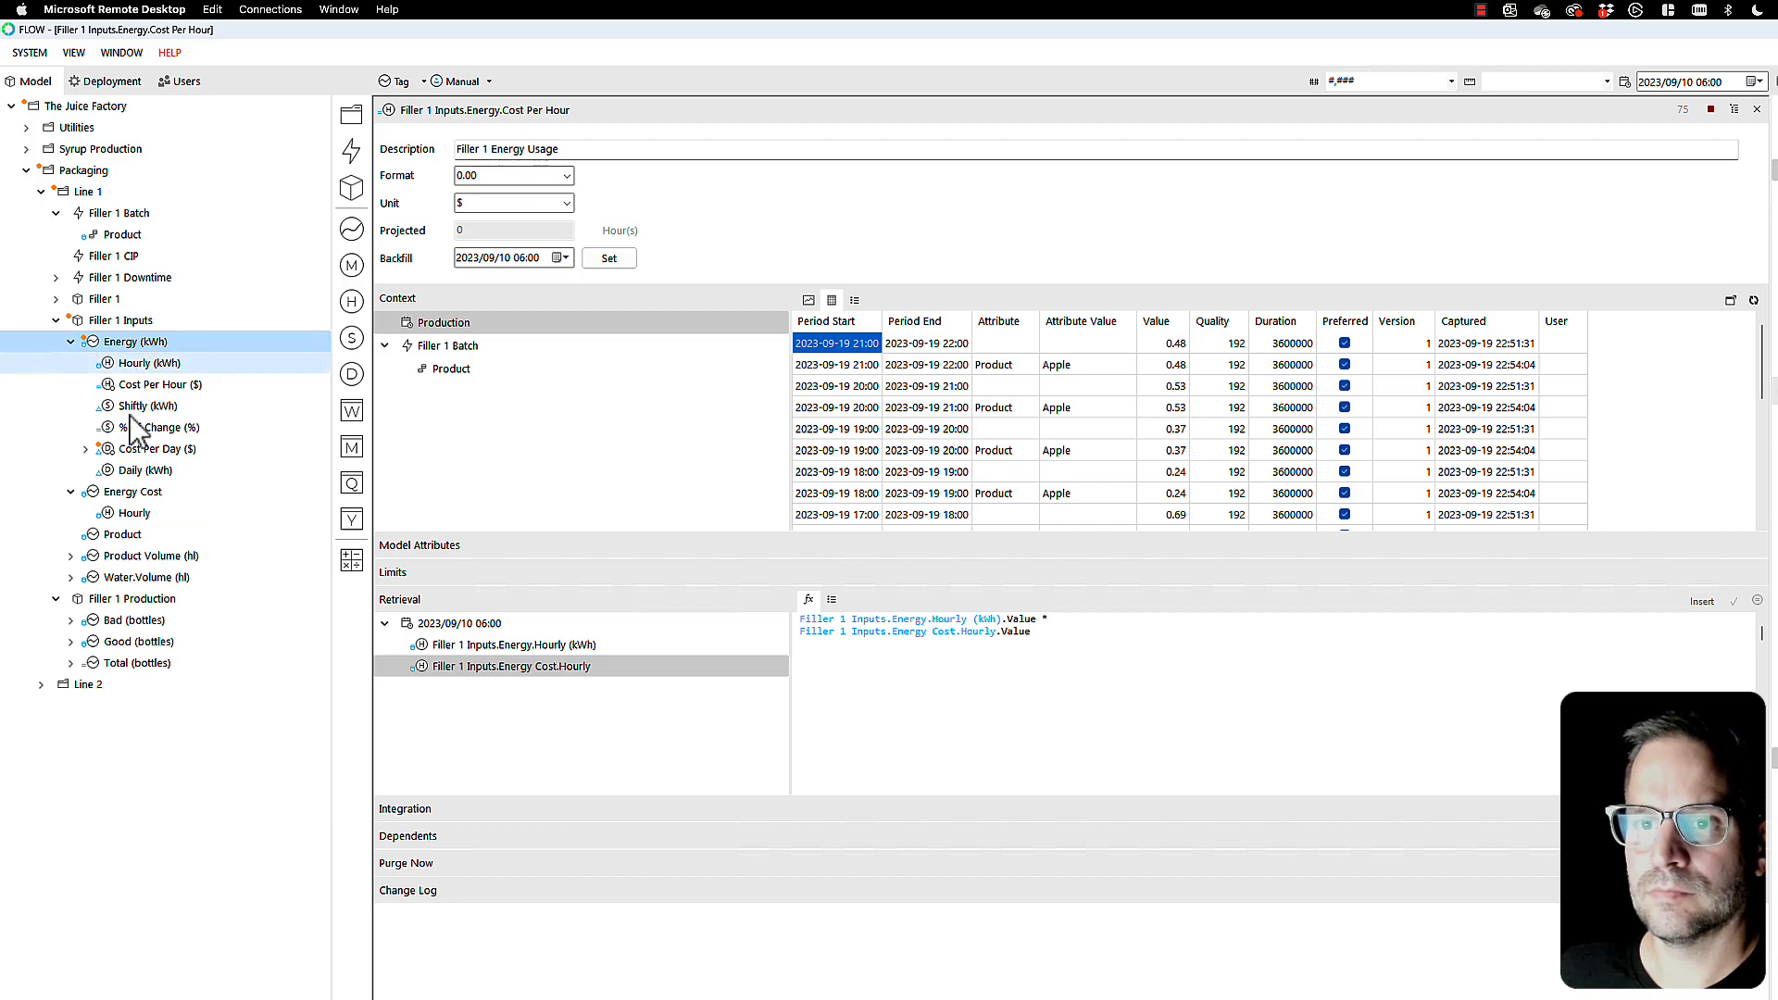
click(86, 449)
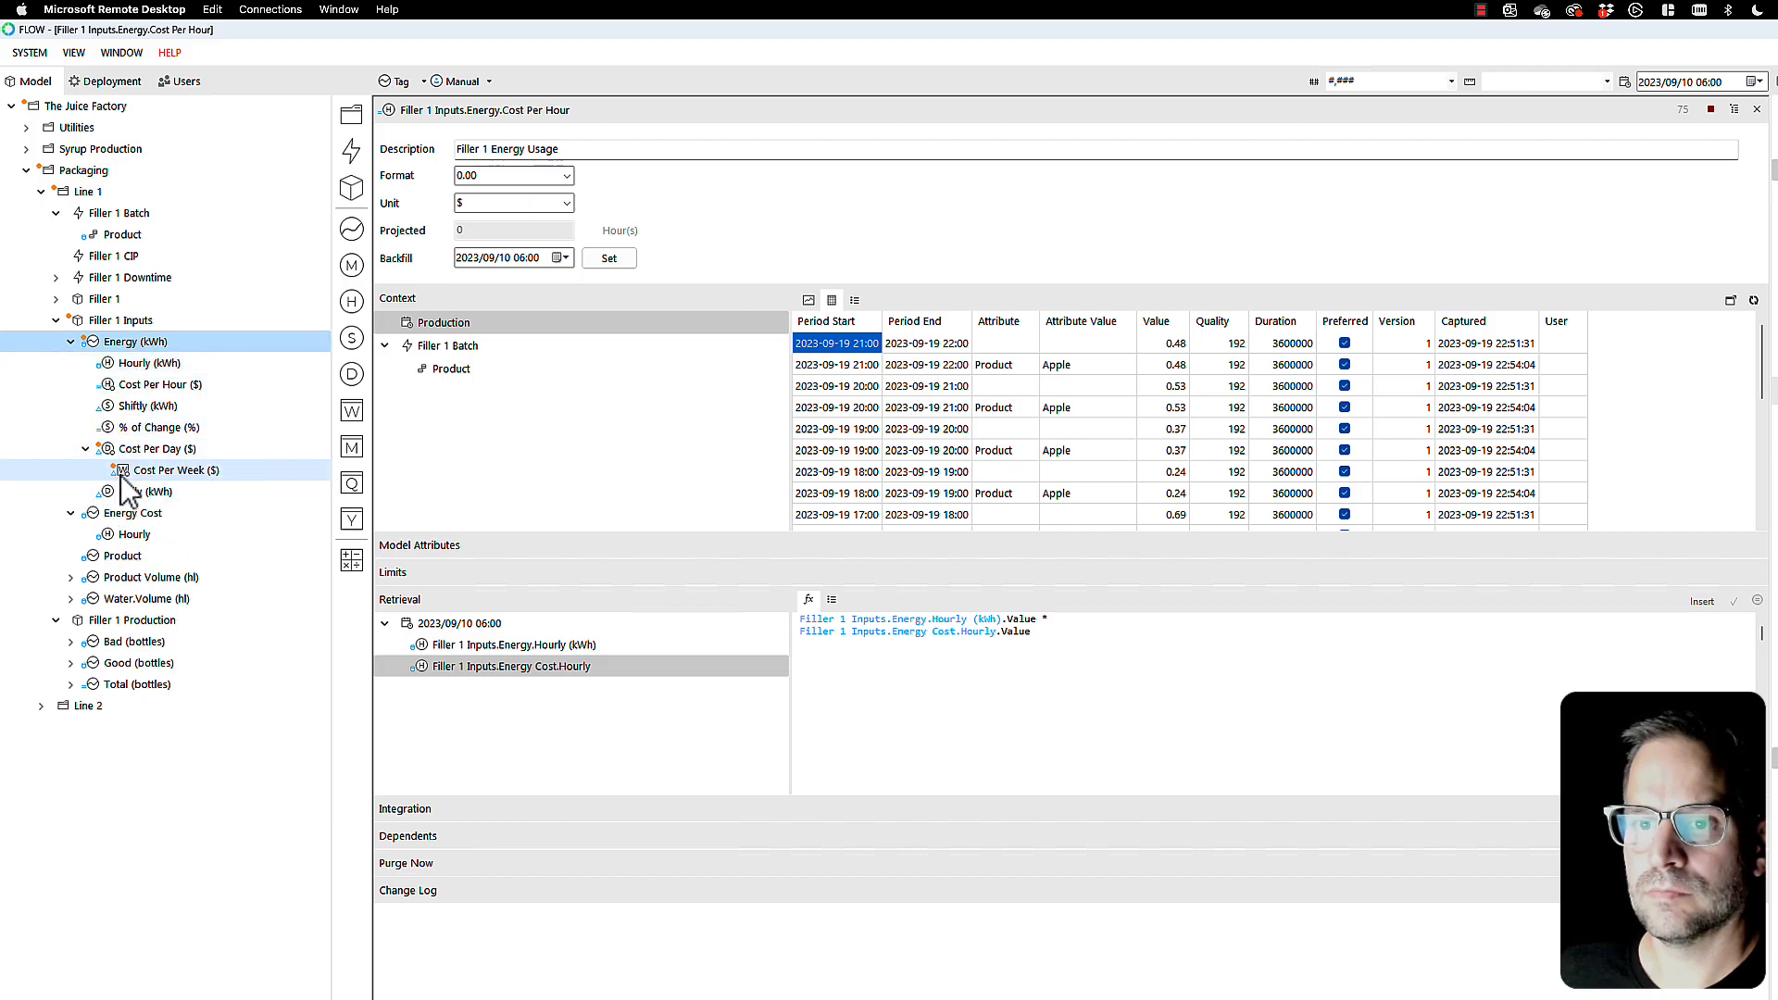
click(120, 385)
drag(120, 385, 119, 352)
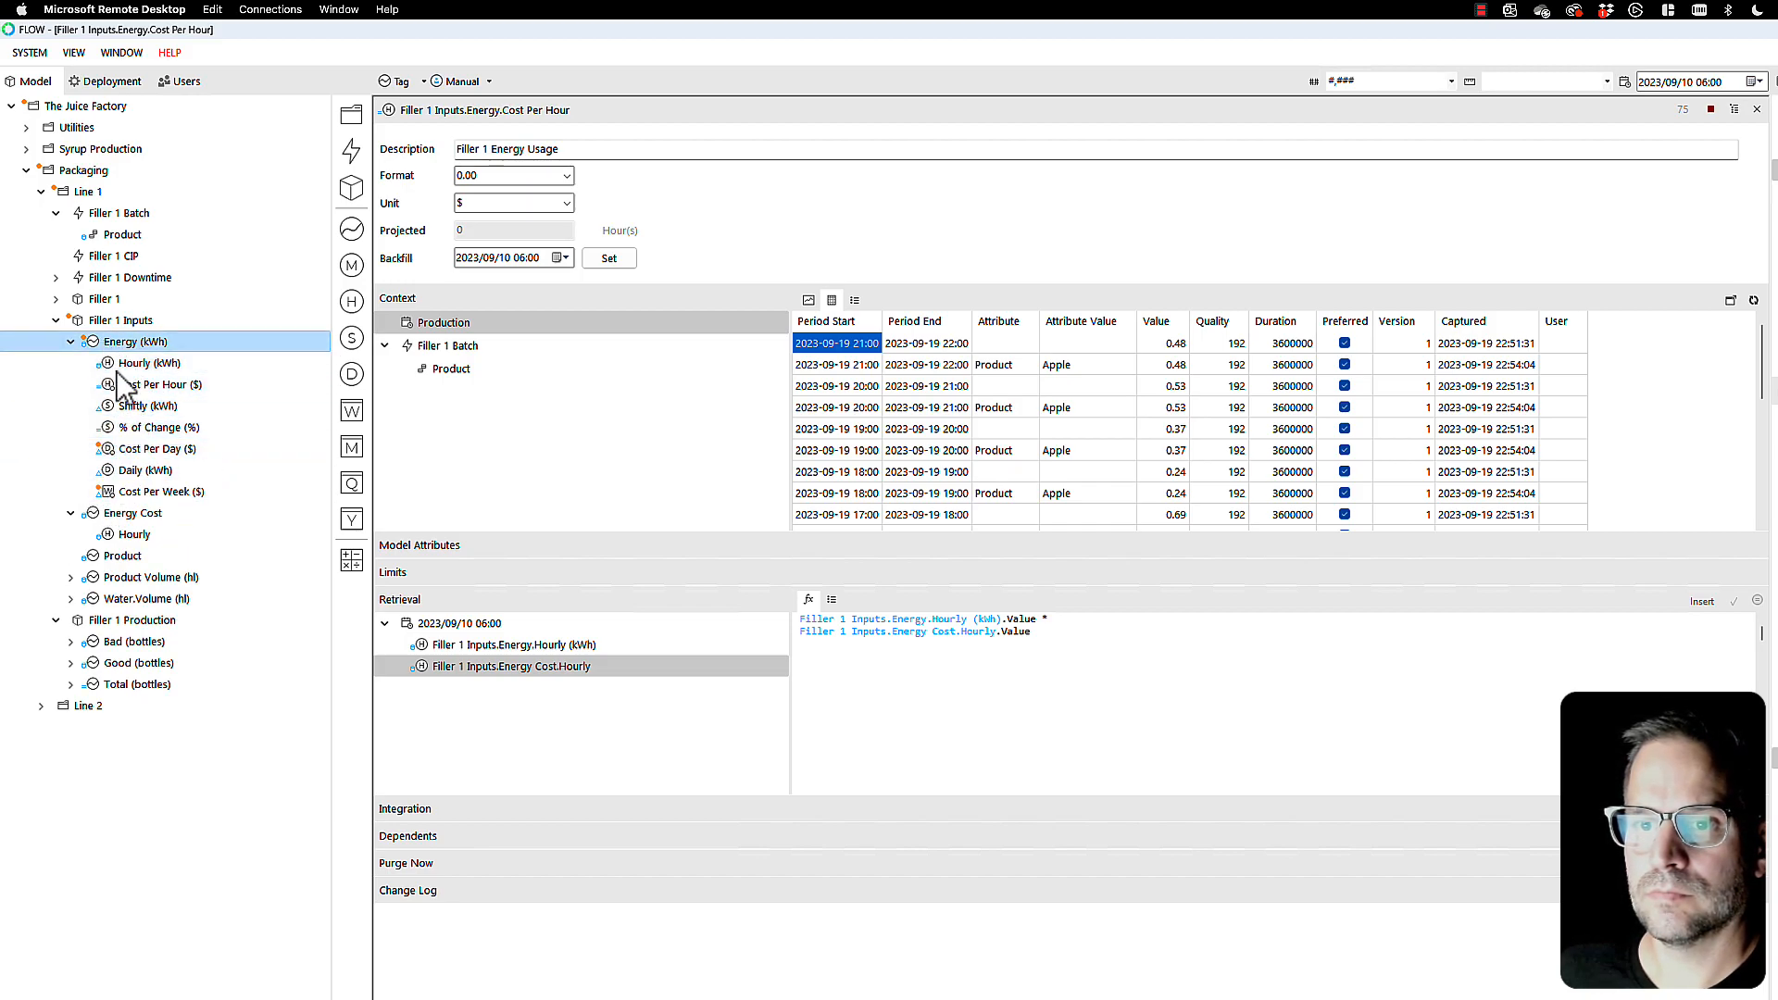
Step: Deploy the Cost Per Day and Cost Per Week measures
click(141, 451)
right_click(99, 450)
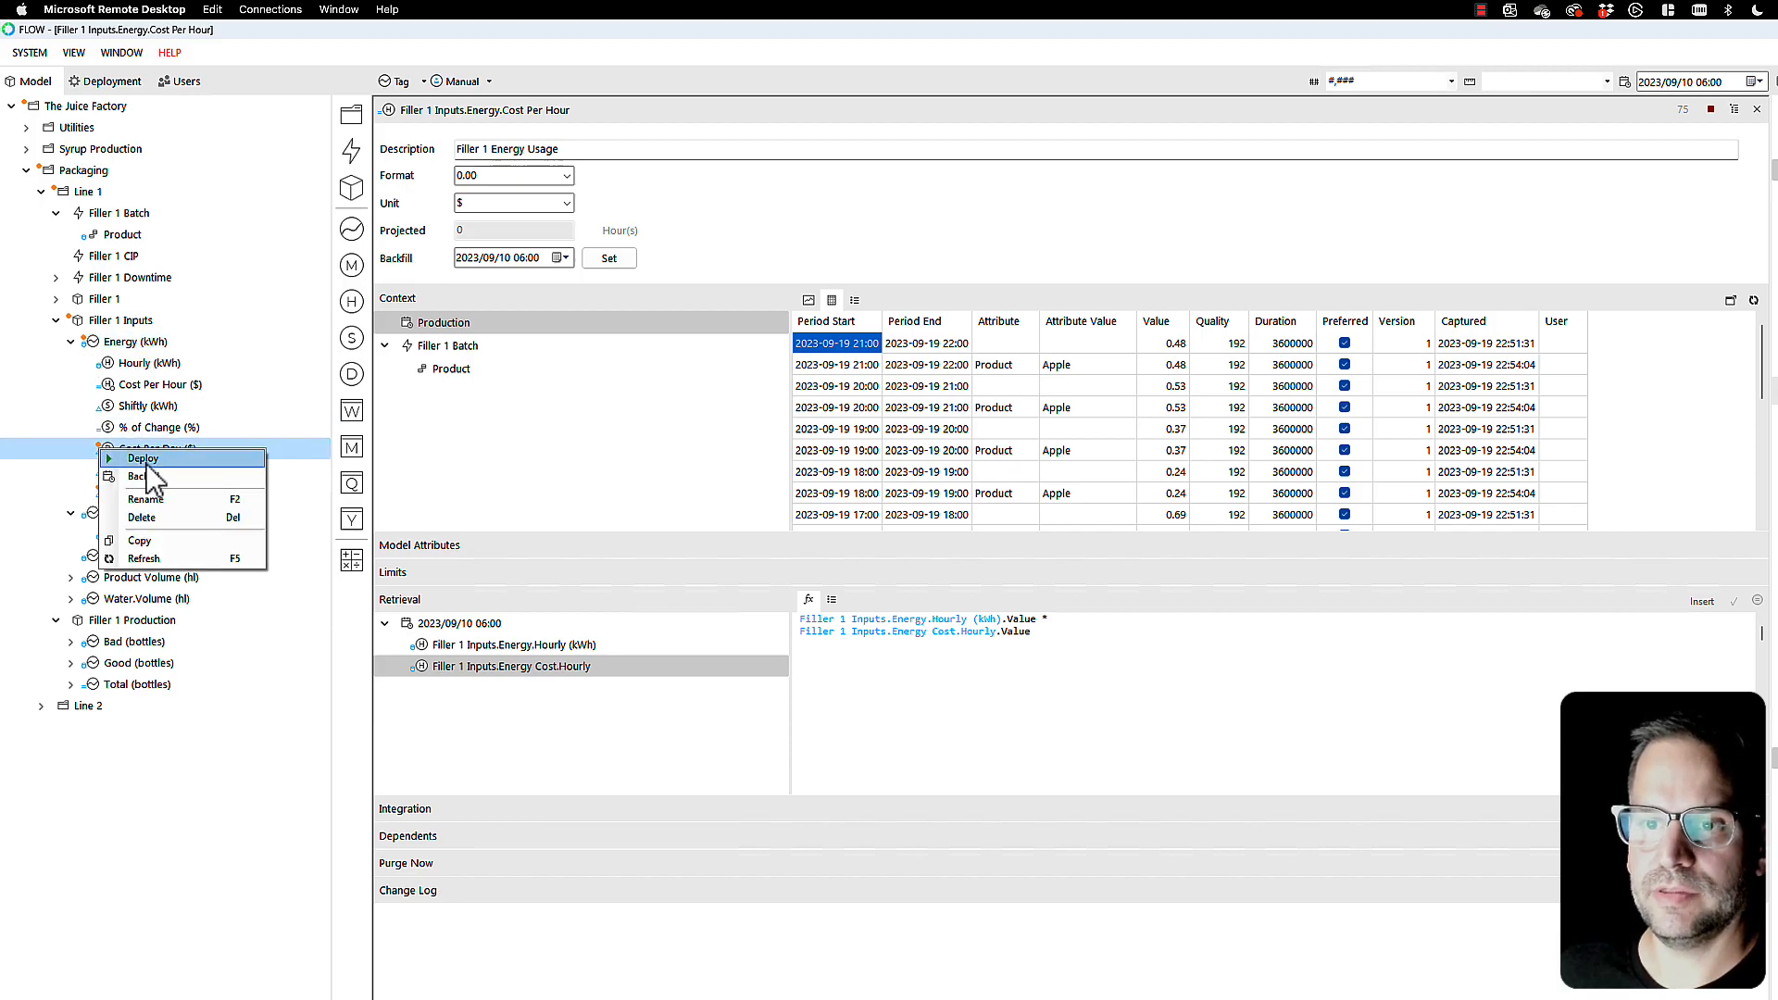
click(146, 462)
right_click(109, 496)
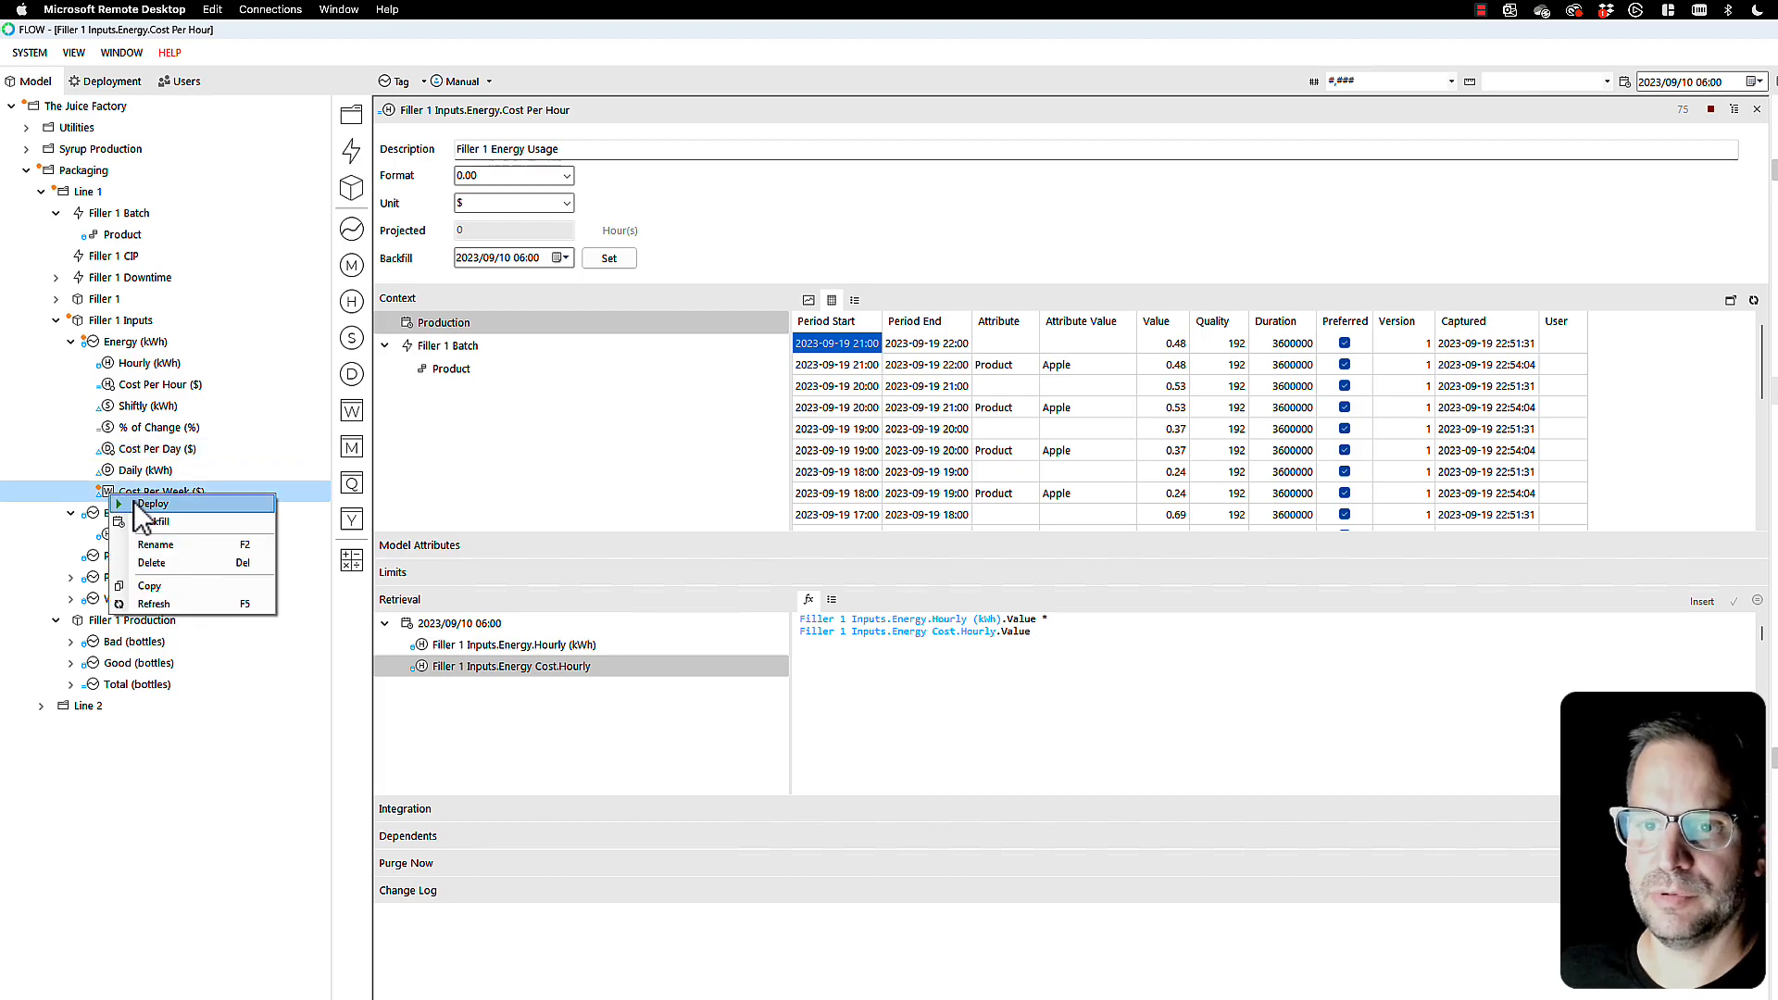
click(133, 506)
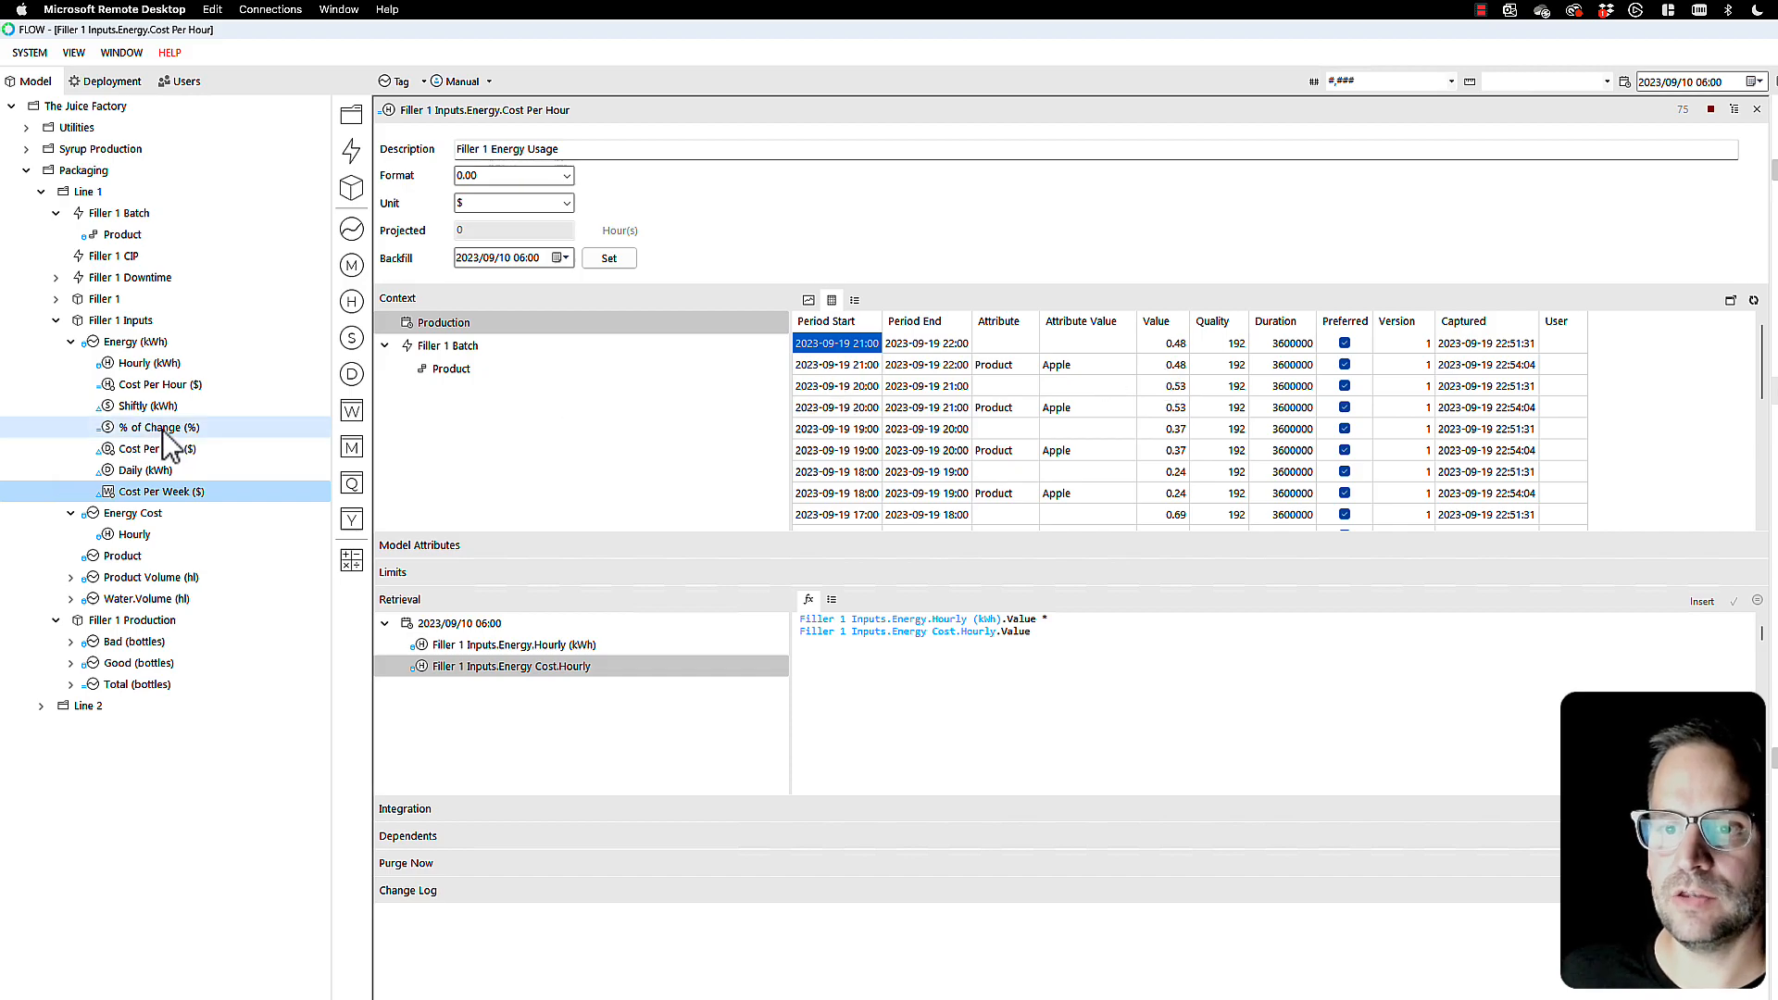
Step: Examine the Cost Per Day values per product in table form under the Production context
click(124, 470)
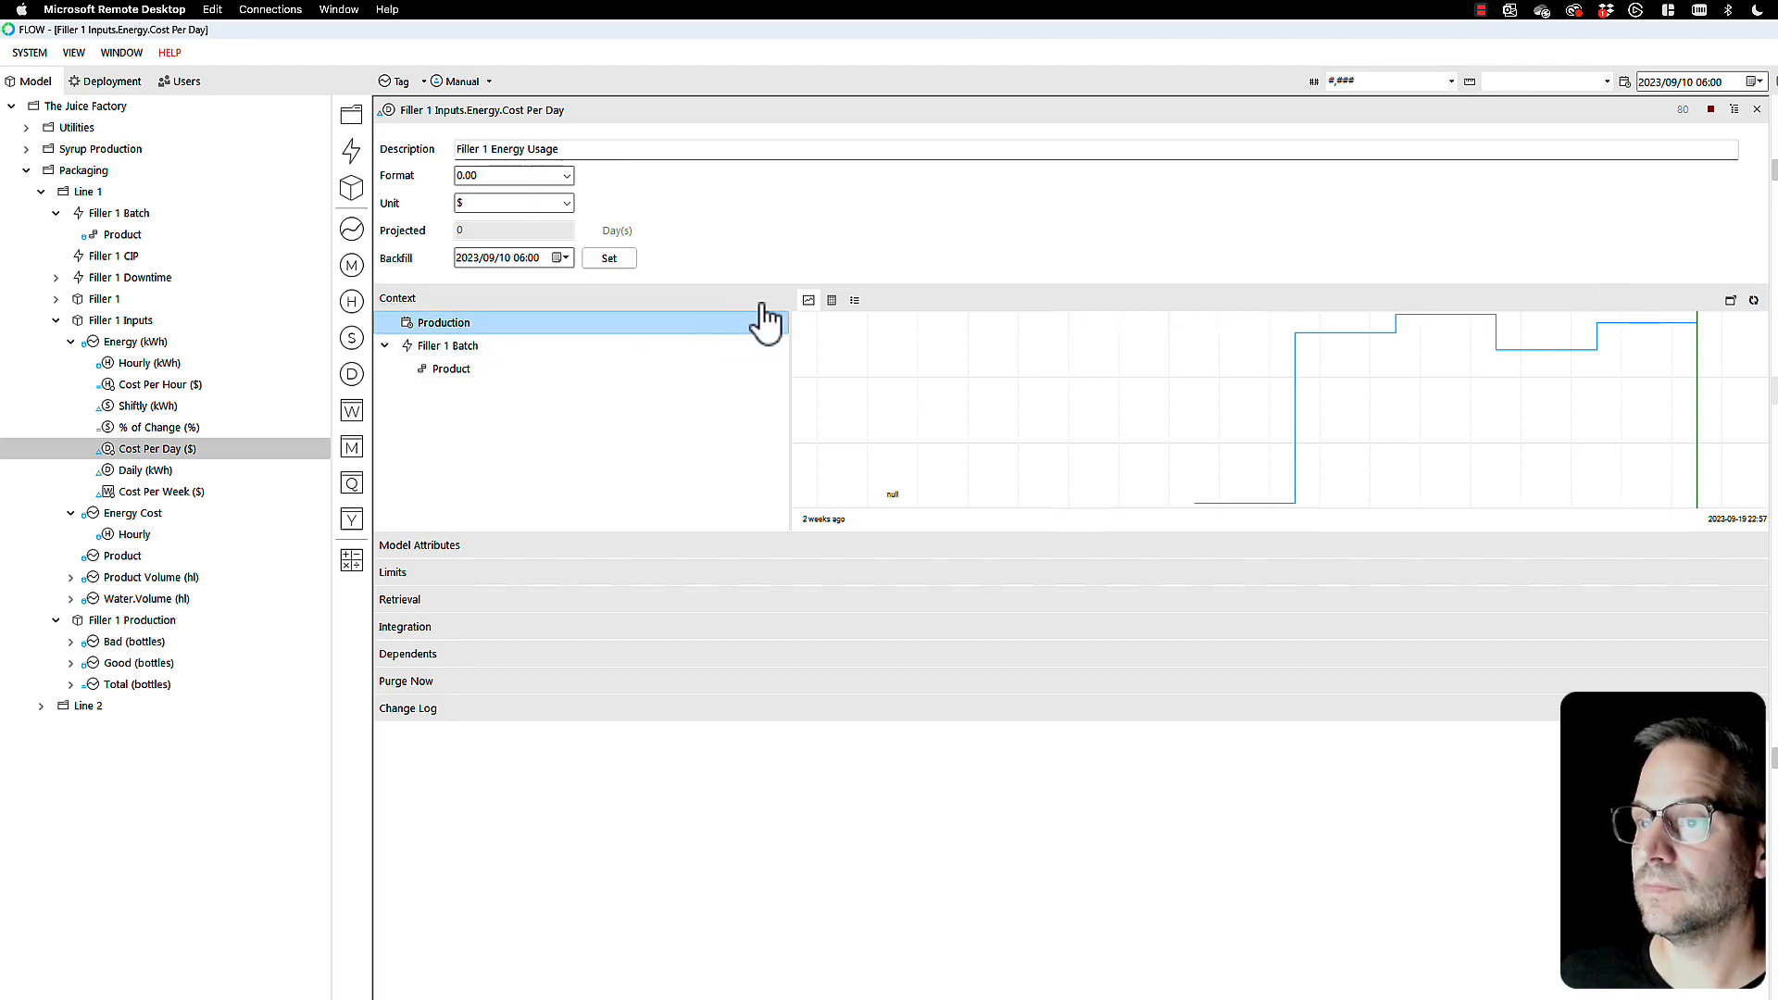
click(832, 302)
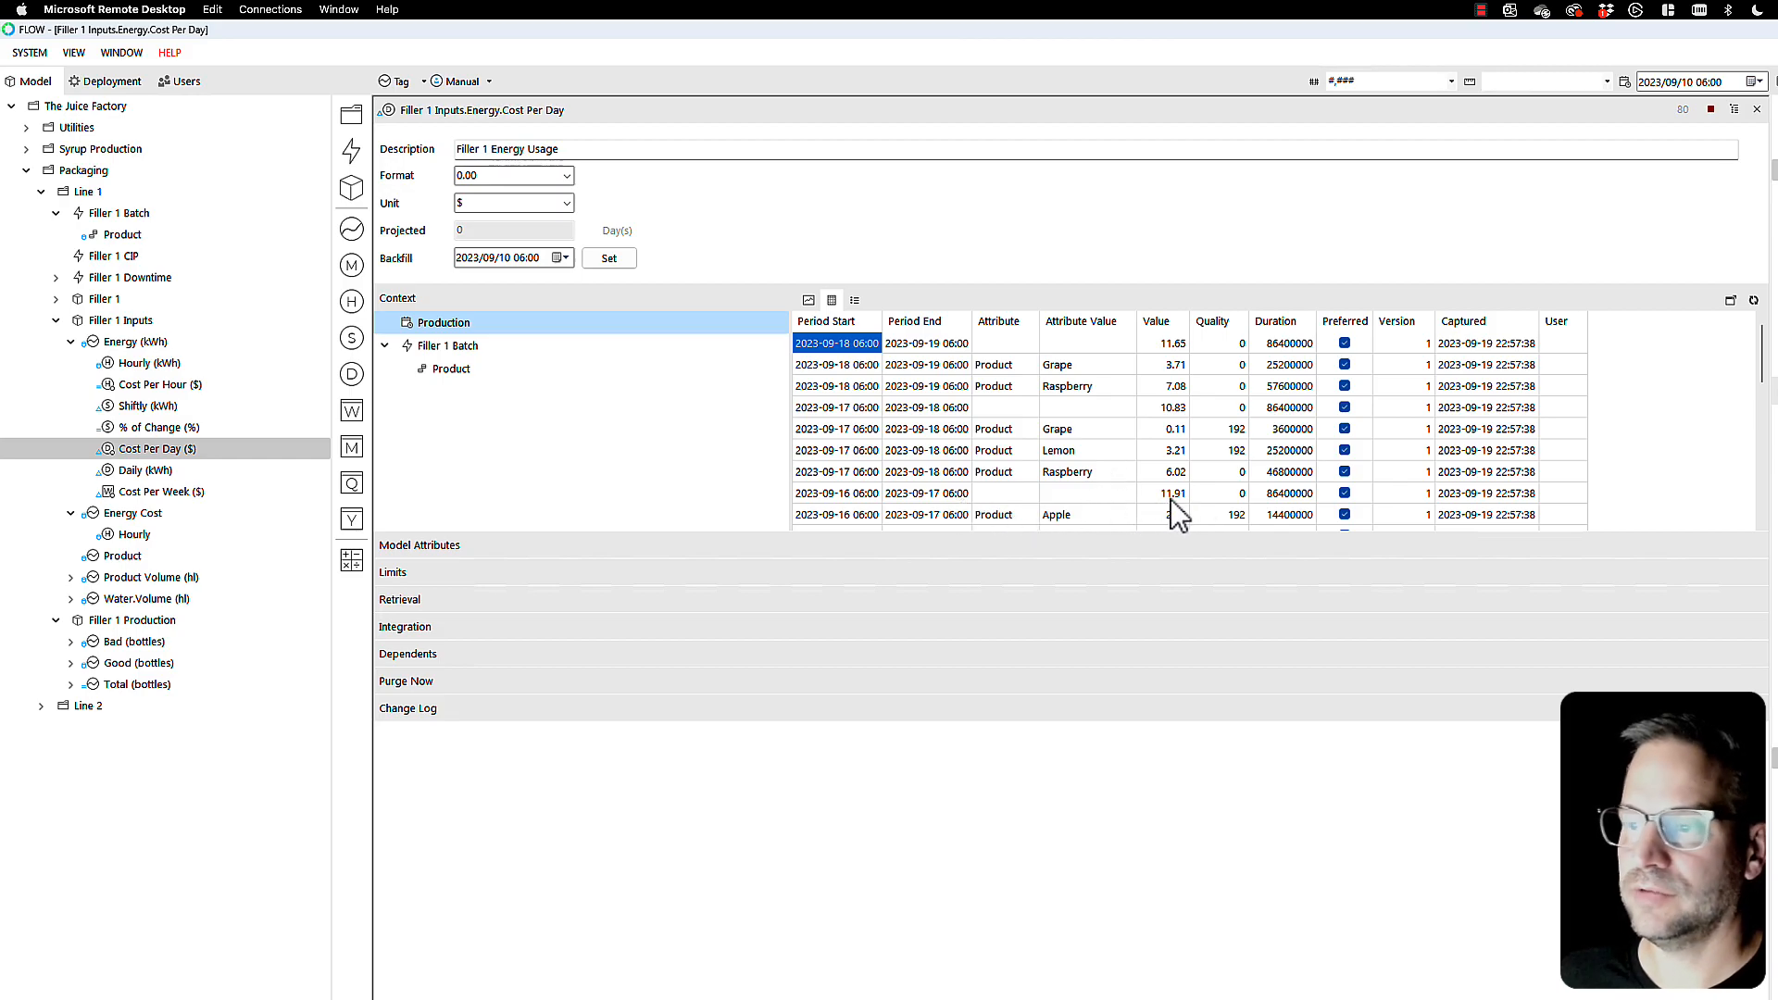
scroll(1129, 486, down, 1)
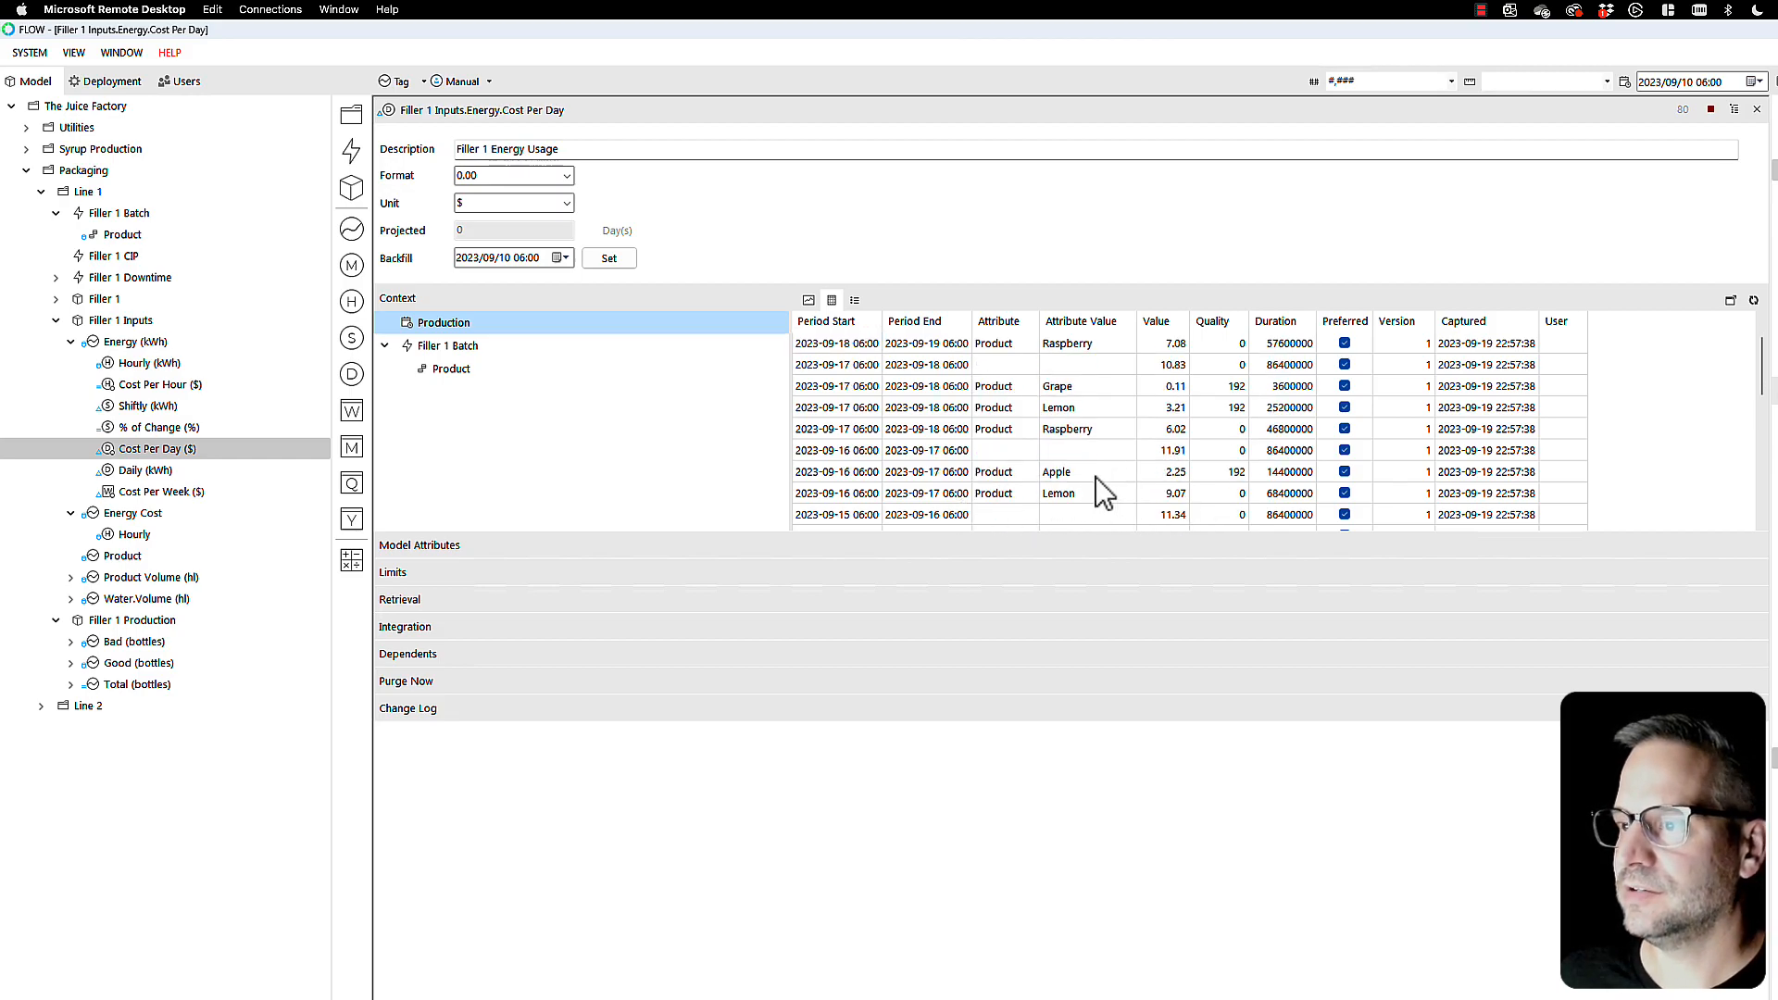
scroll(1104, 491, down, 1)
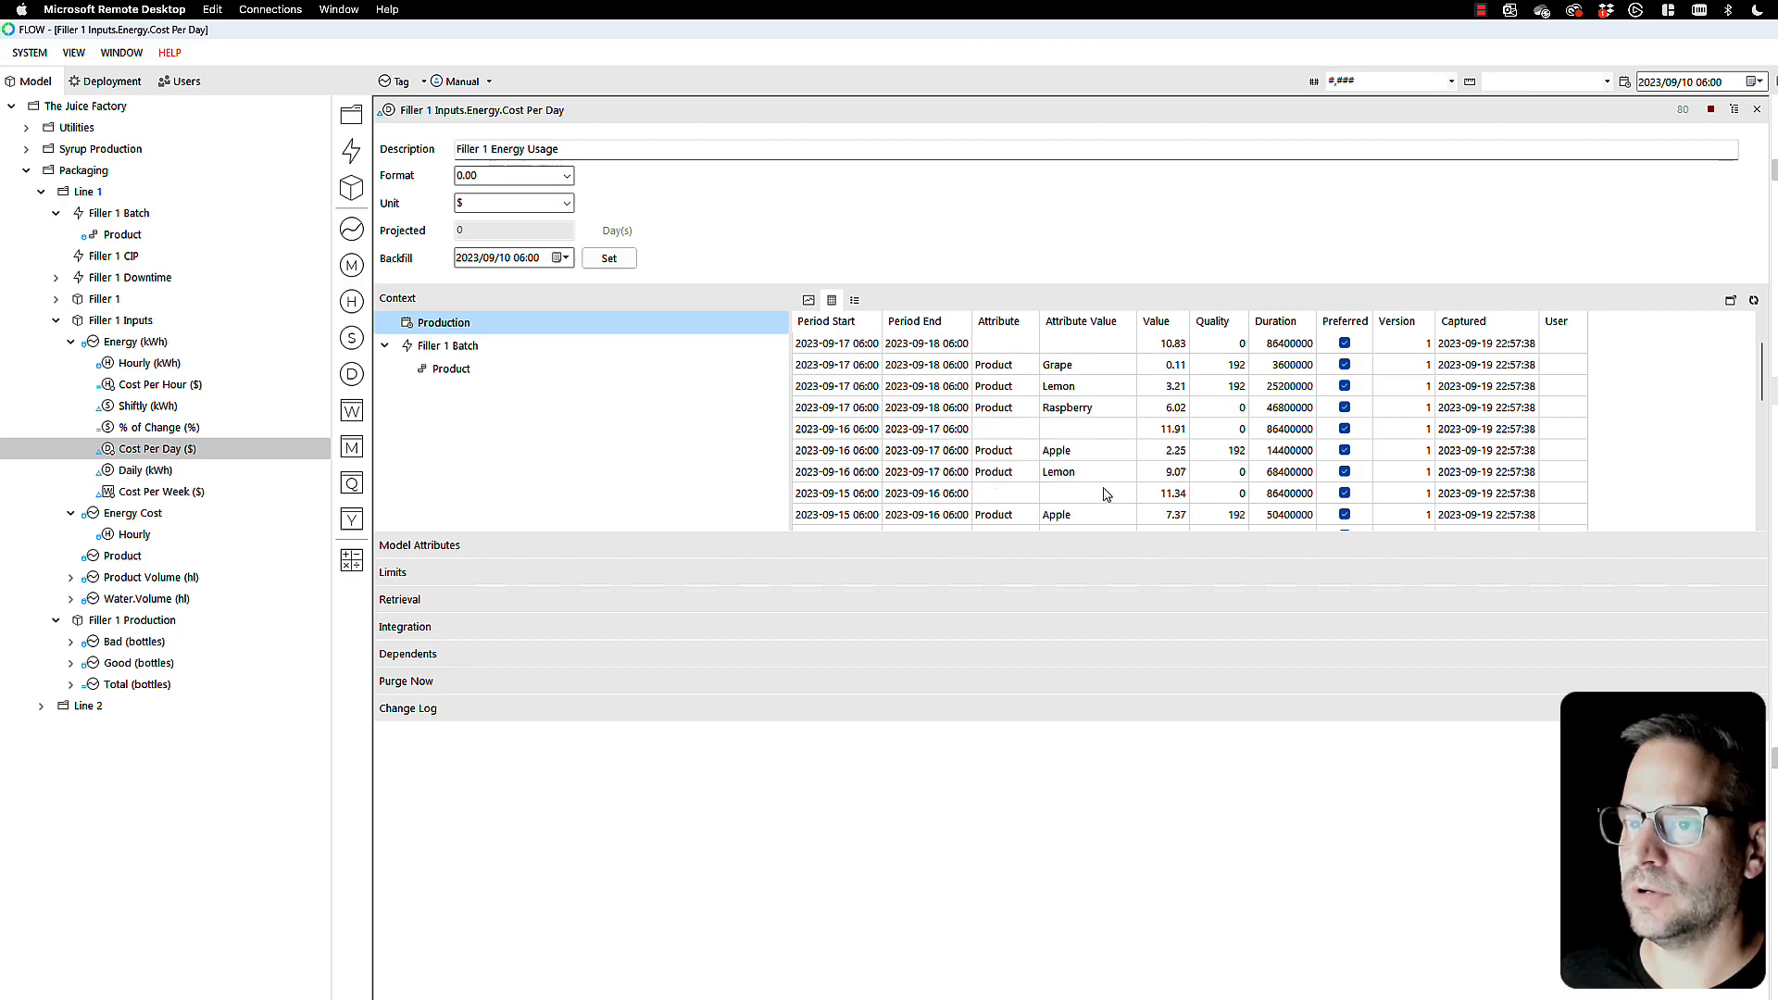